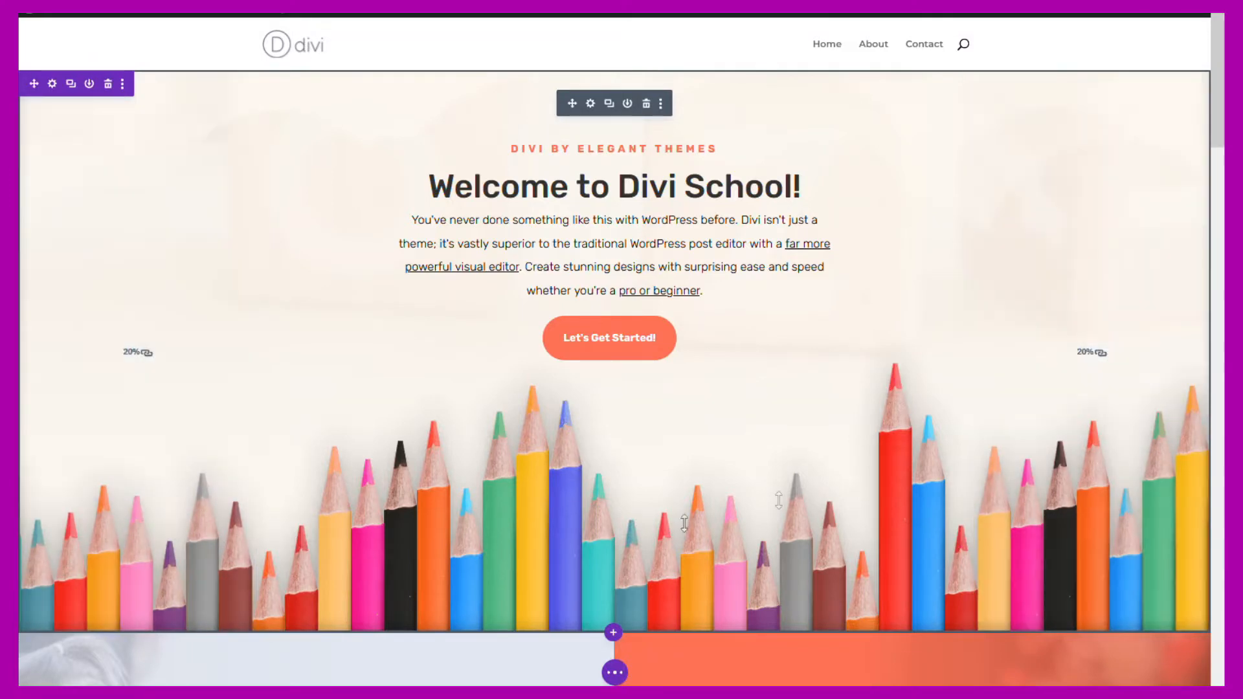
{"action": "left_click", "coordinate": [590, 105]}
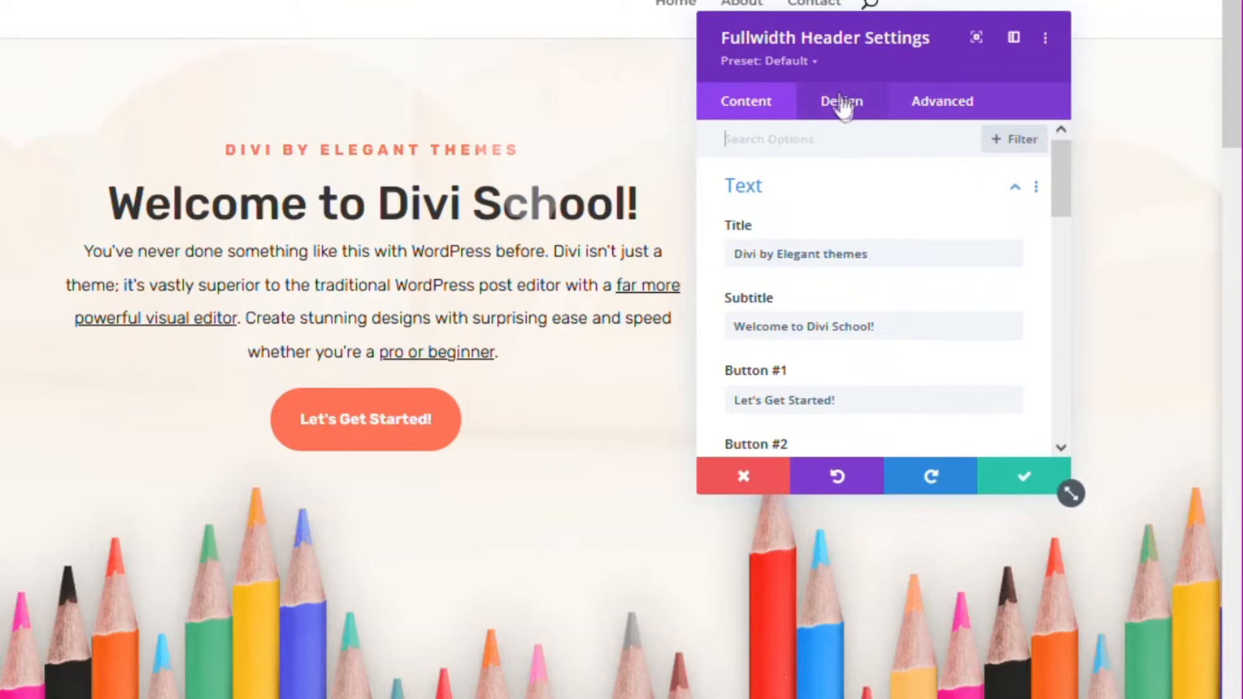
{"action": "left_click", "coordinate": [842, 102]}
{"action": "scroll", "coordinate": [777, 263], "scroll_direction": "down", "scroll_amount": 6}
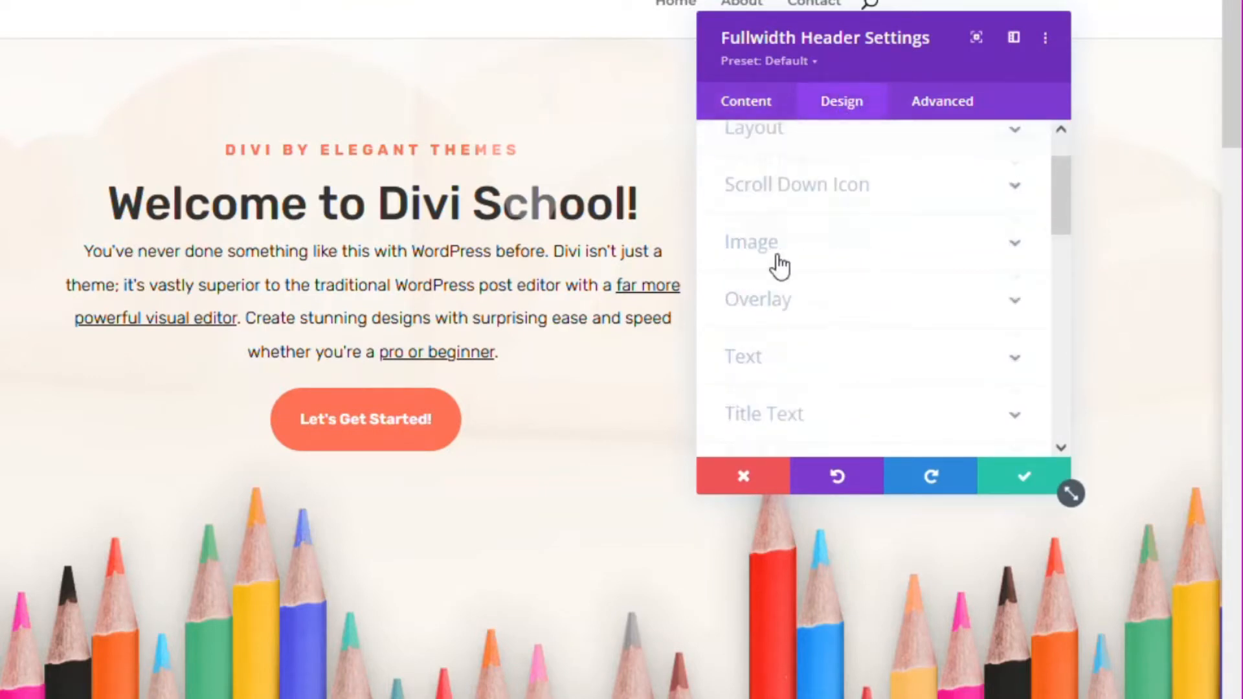
{"action": "scroll", "coordinate": [780, 265], "scroll_direction": "down", "scroll_amount": 2}
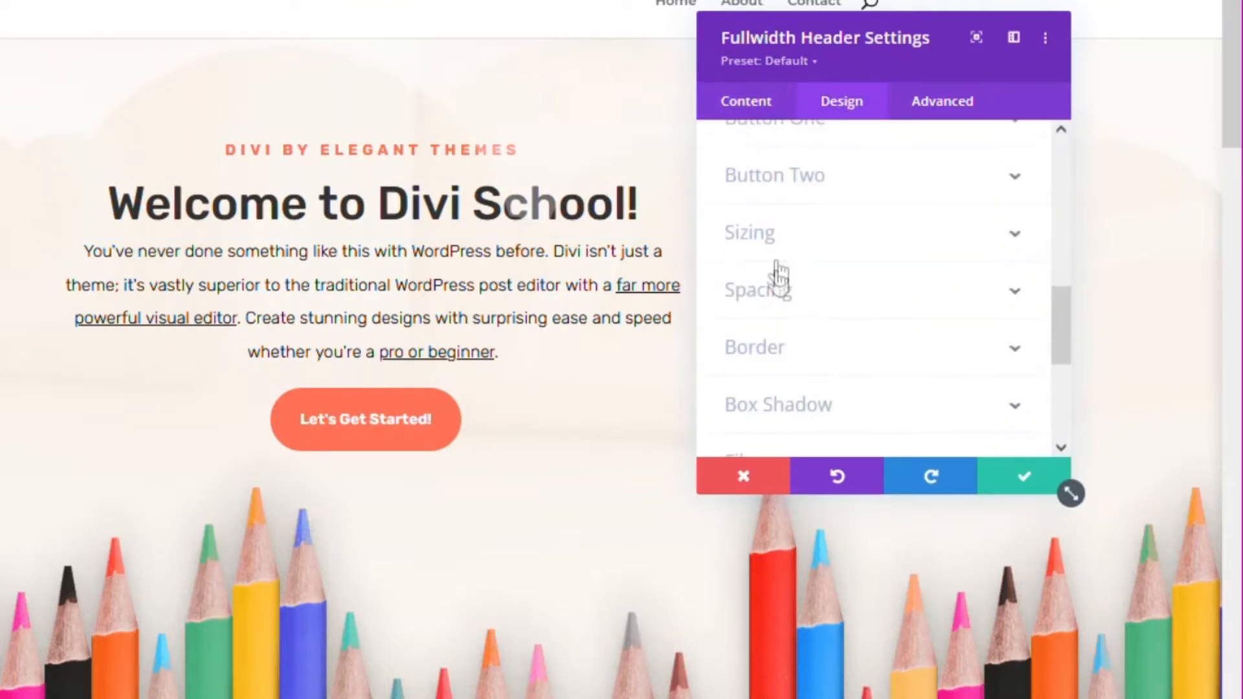
{"action": "left_click", "coordinate": [775, 295]}
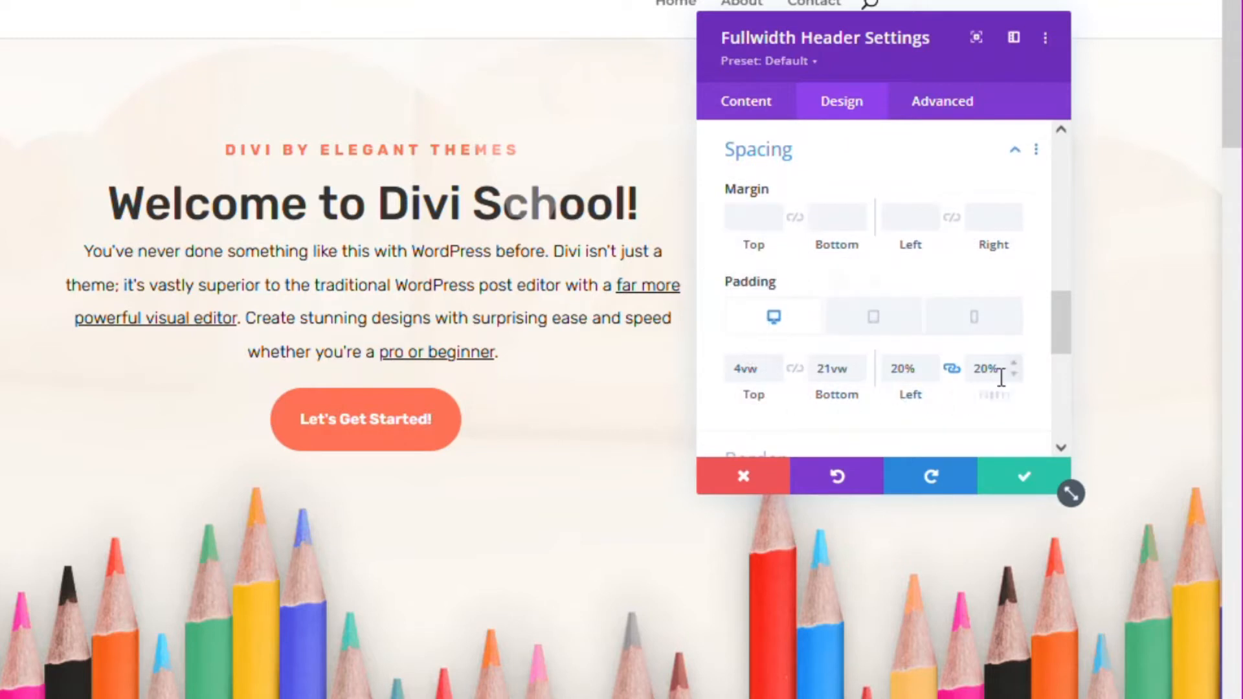
{"action": "left_click", "coordinate": [931, 375]}
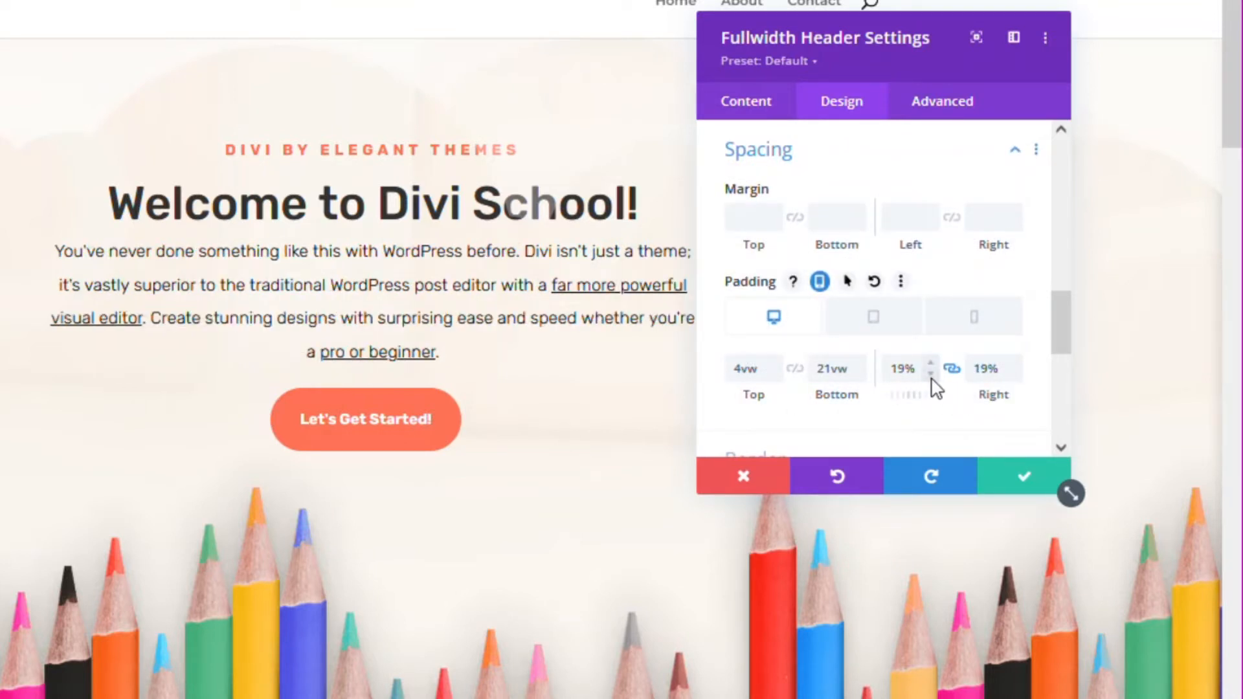
{"action": "left_click_drag", "start_coordinate": [867, 32], "coordinate": [989, 41]}
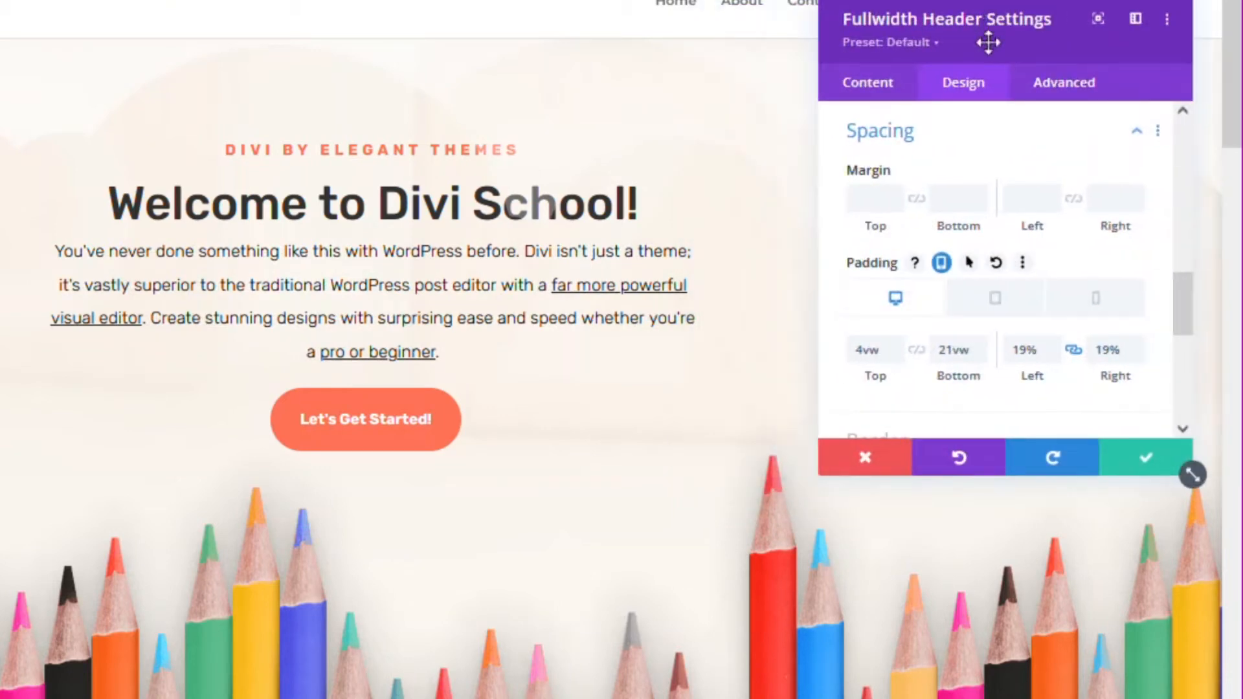
{"action": "left_click", "coordinate": [1052, 360]}
{"action": "left_click", "coordinate": [1053, 360]}
{"action": "left_click", "coordinate": [1054, 360]}
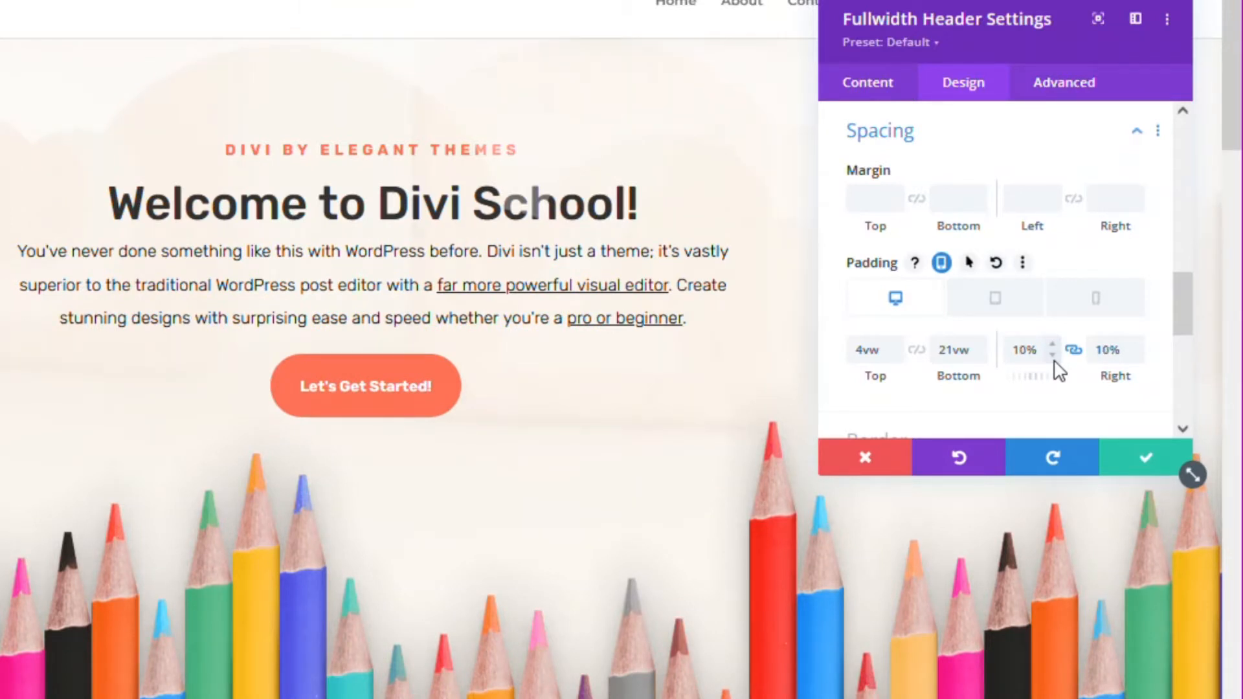
{"action": "left_click", "coordinate": [995, 299]}
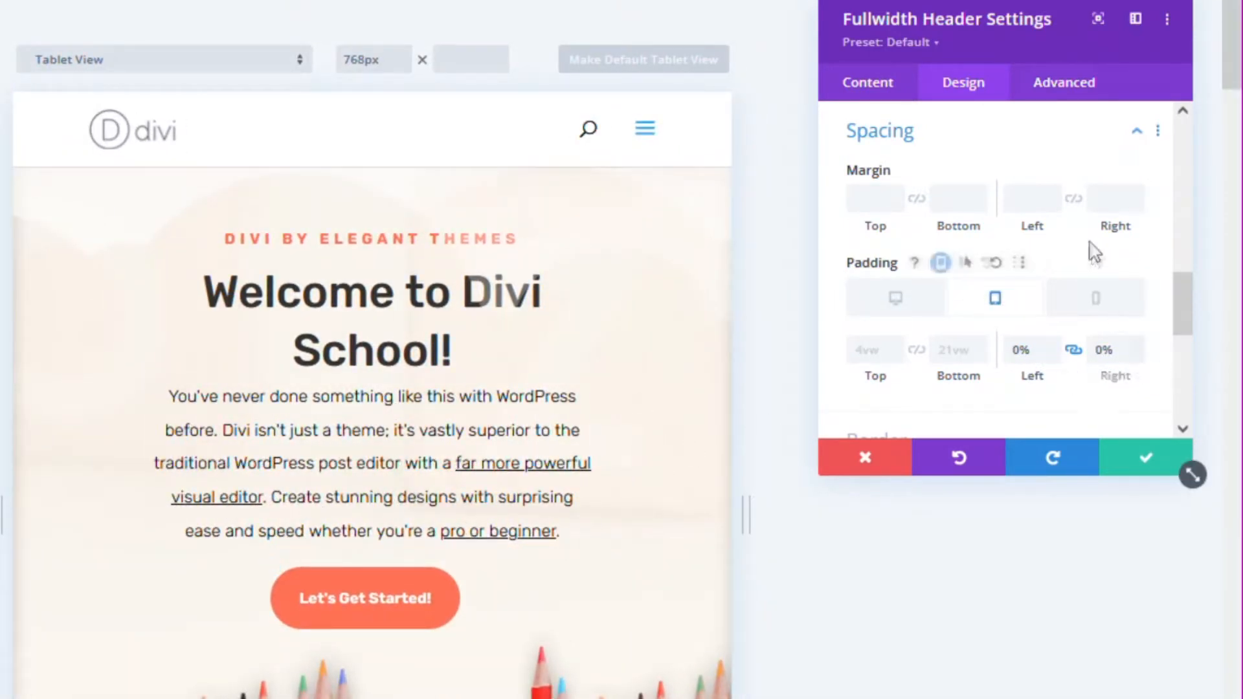
- Confirm 0% side padding on tablet and phone, return to Desktop, and save the header settings
{"action": "left_click", "coordinate": [1098, 302]}
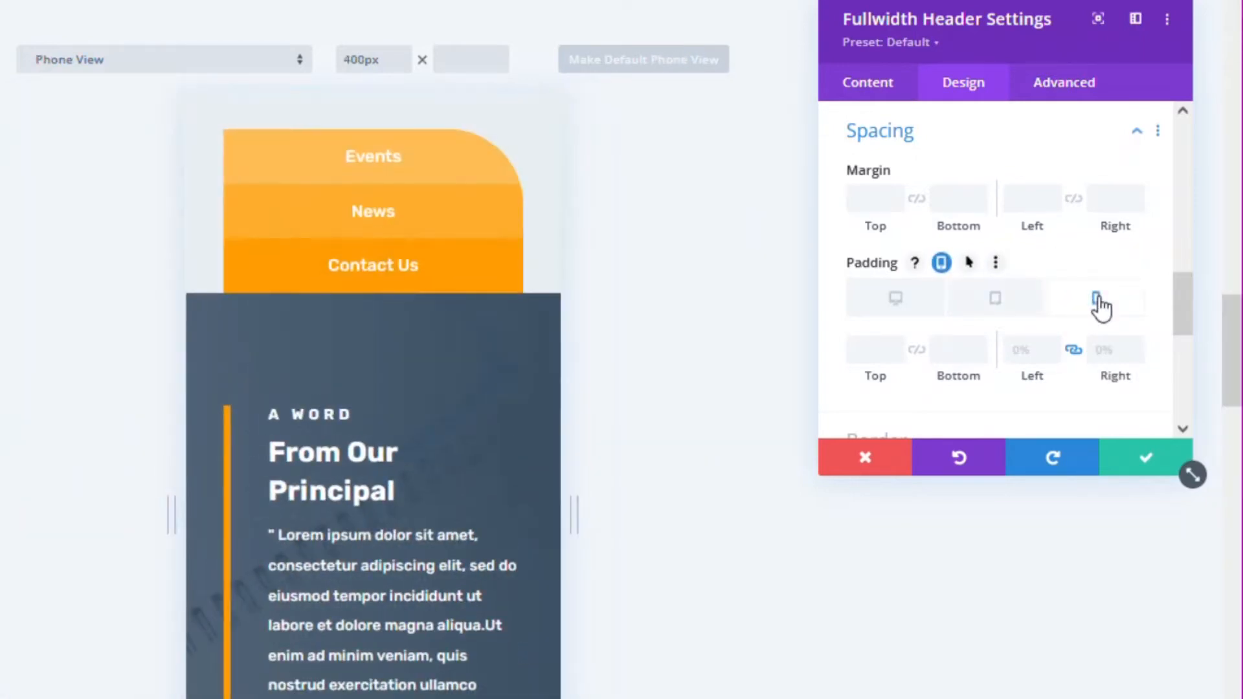
{"action": "scroll", "coordinate": [472, 313], "scroll_direction": "up", "scroll_amount": 10}
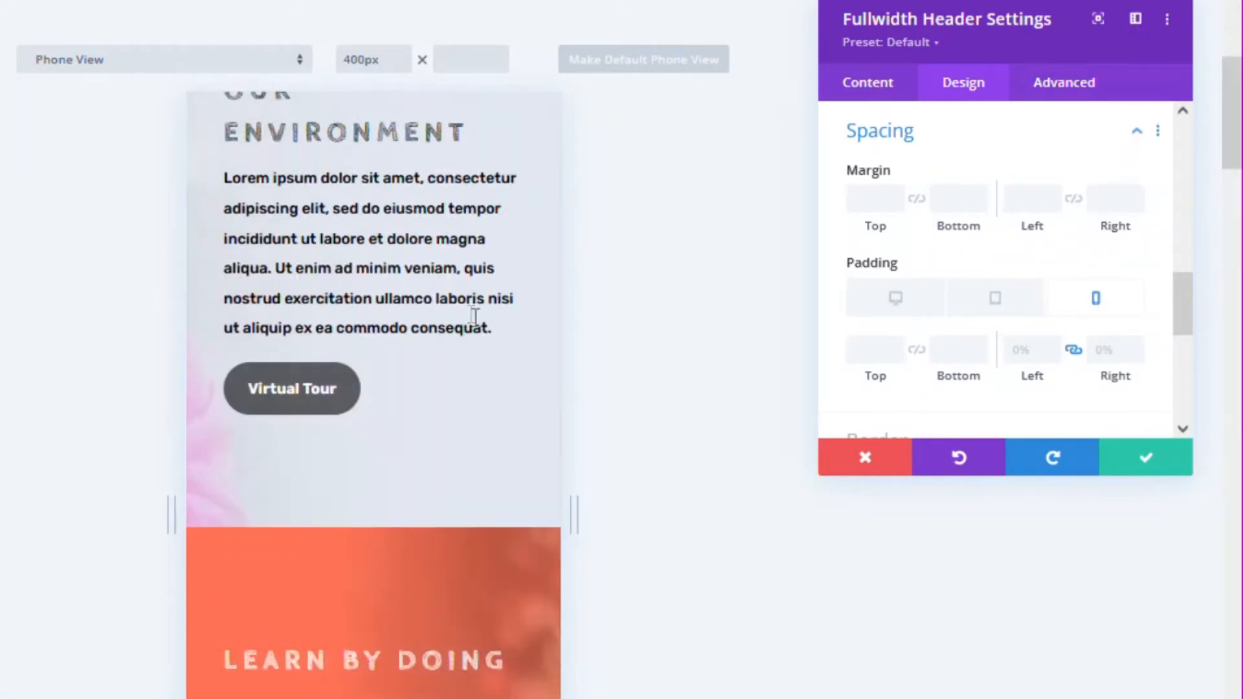
{"action": "scroll", "coordinate": [475, 315], "scroll_direction": "up", "scroll_amount": 5}
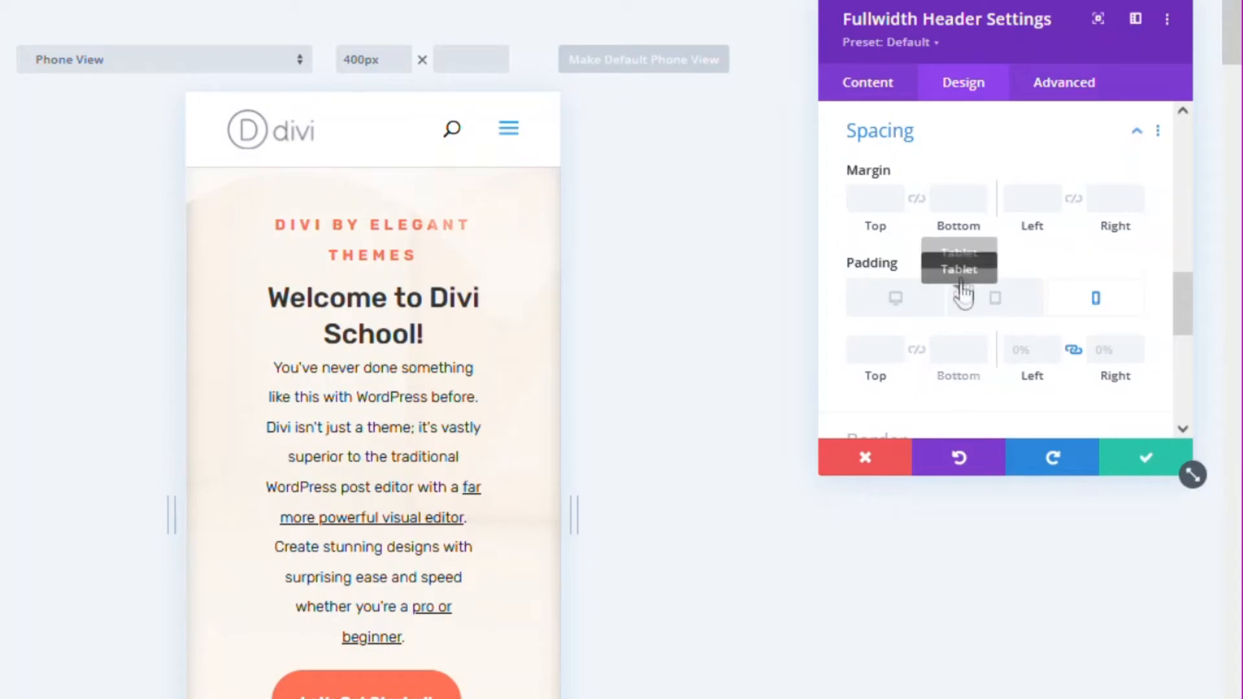
{"action": "left_click", "coordinate": [900, 299]}
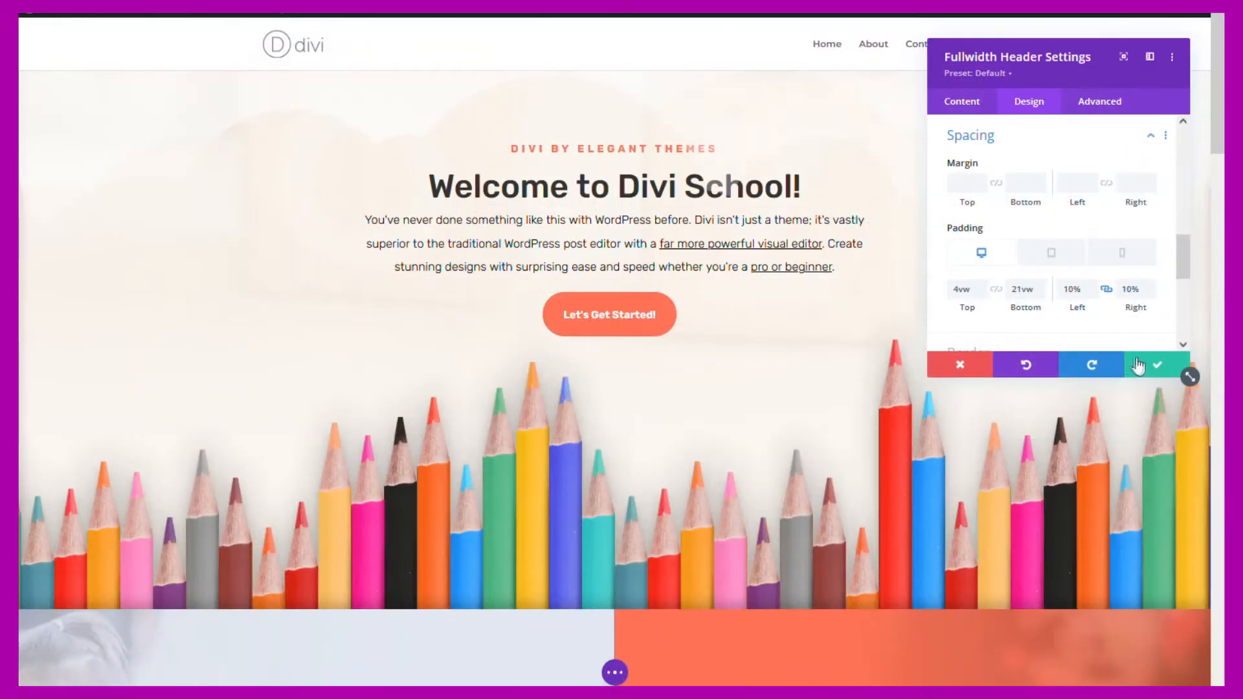
{"action": "left_click", "coordinate": [1159, 367]}
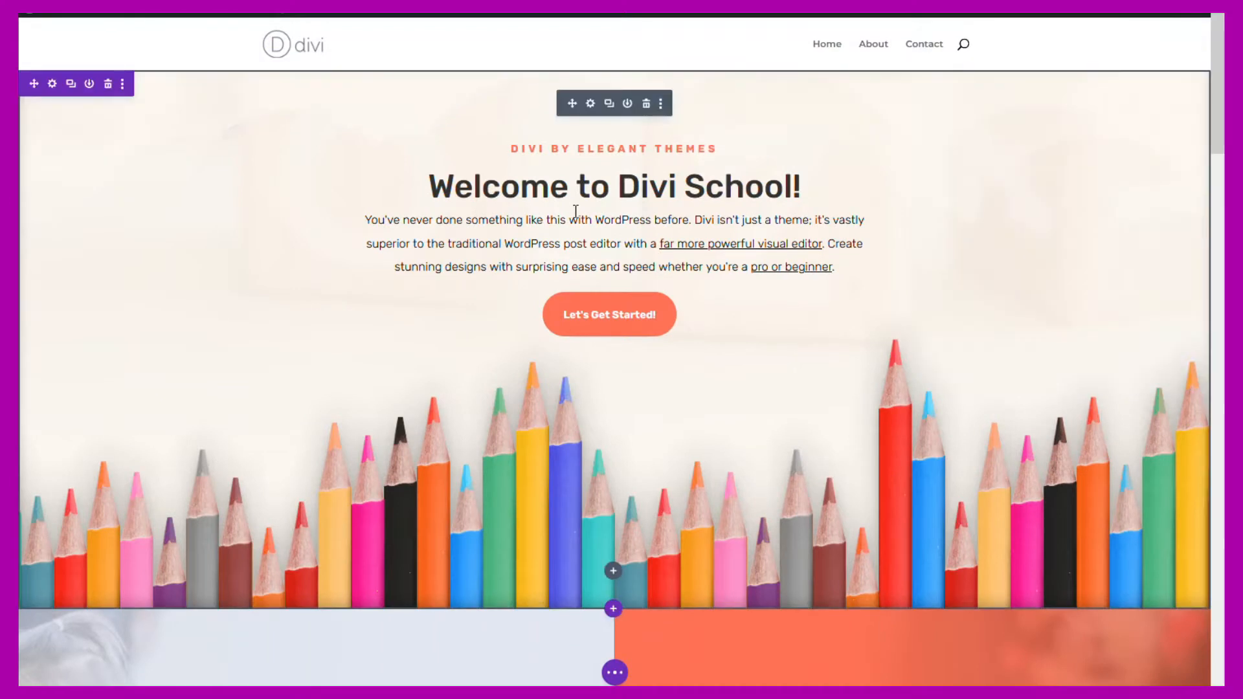
- Expand the page-level builder bar and scroll down to the Facilities and Organizations section
{"action": "left_click", "coordinate": [615, 673]}
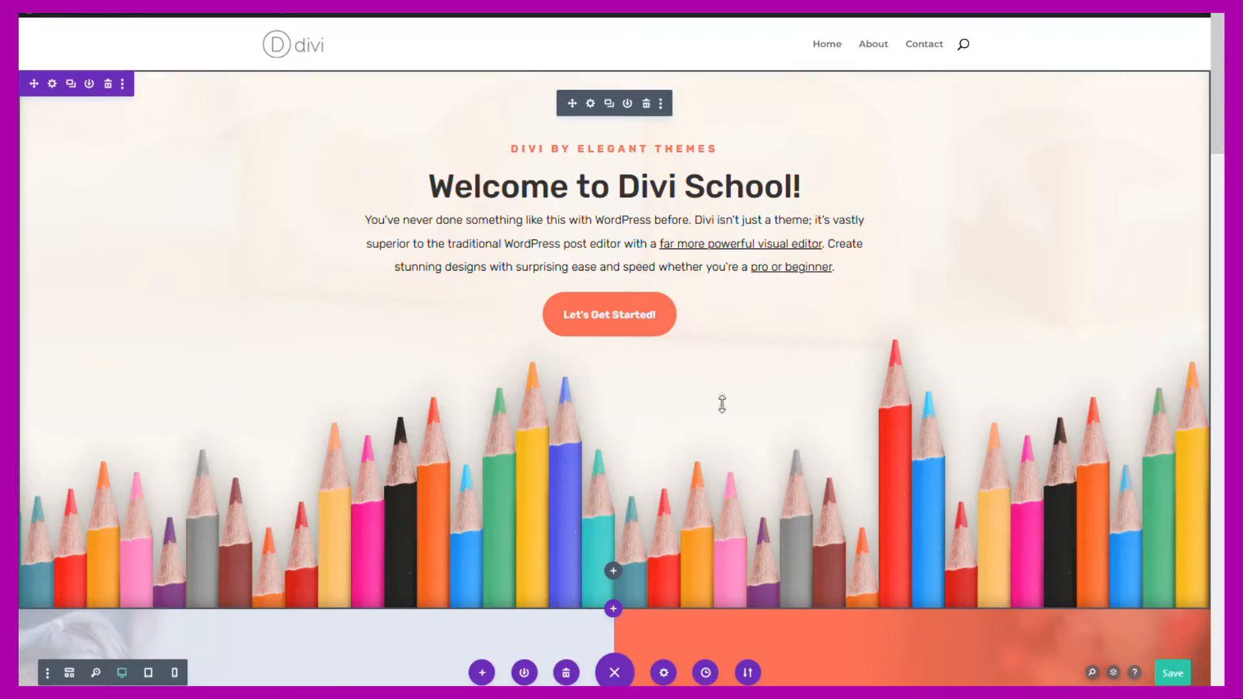
{"action": "scroll", "coordinate": [722, 404], "scroll_direction": "down", "scroll_amount": 12}
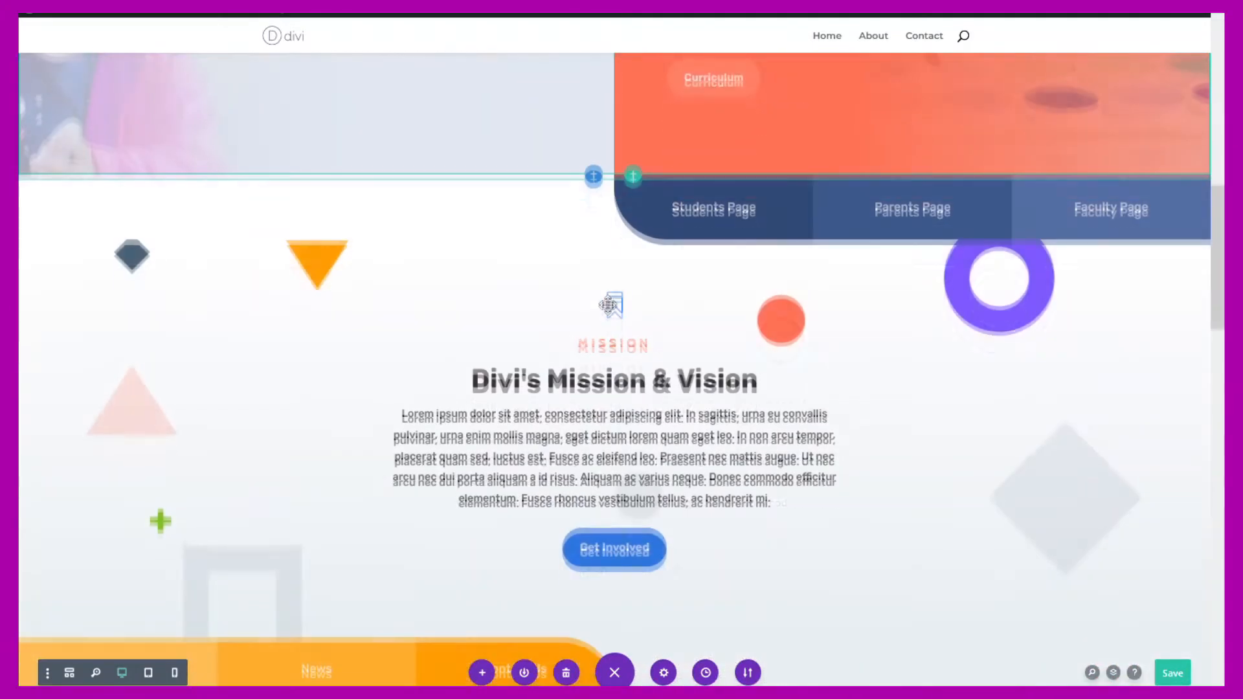
{"action": "scroll", "coordinate": [608, 306], "scroll_direction": "down", "scroll_amount": 12}
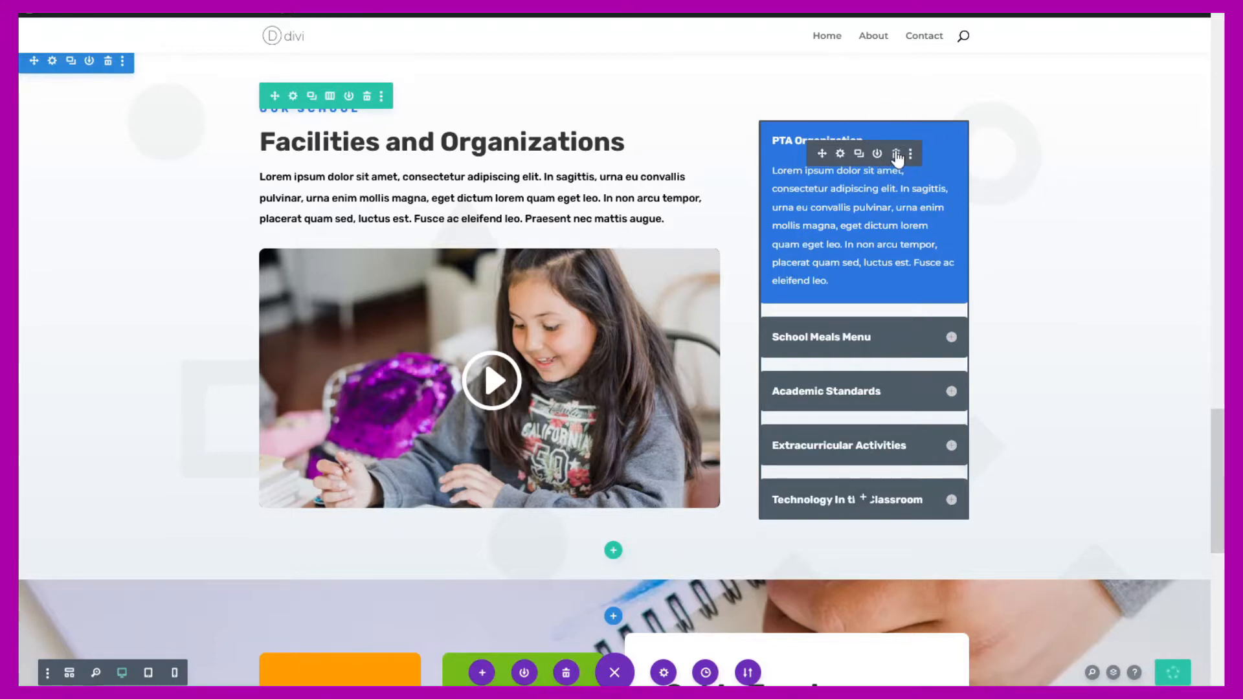
- Swap the Facilities accordion for a new Toggle module (searched 'tog') and show its Design options
{"action": "left_click", "coordinate": [897, 155]}
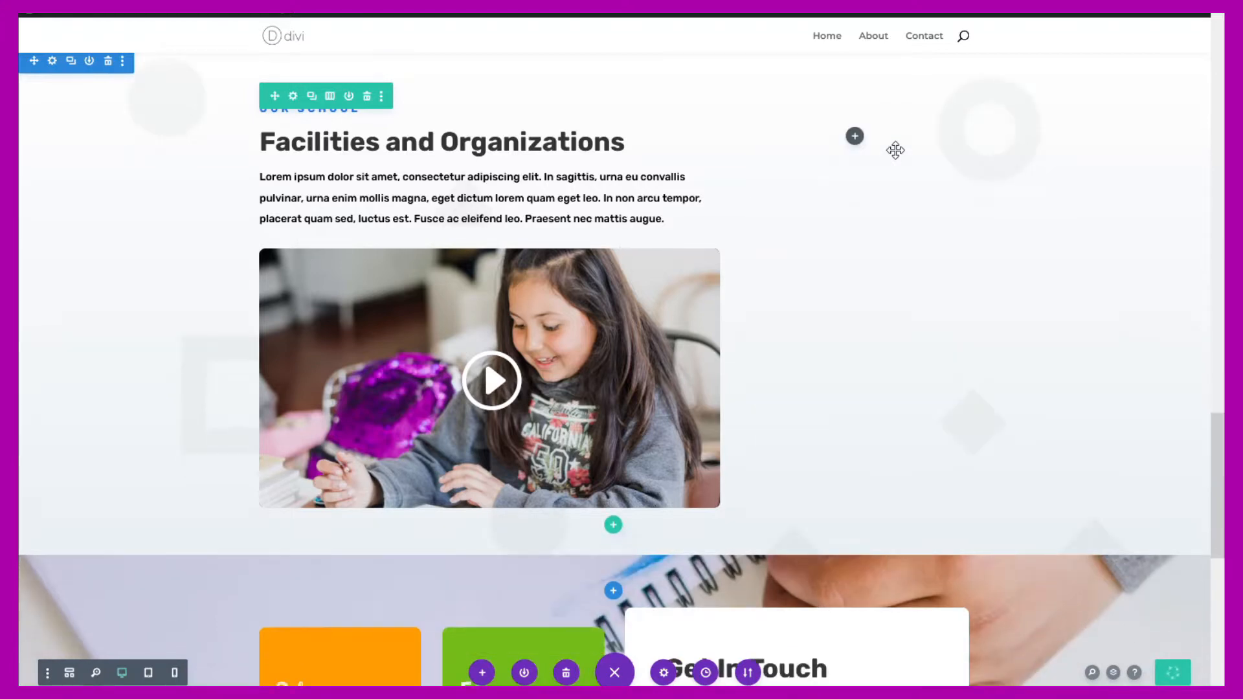
{"action": "left_click", "coordinate": [855, 137]}
{"action": "type", "text": "tog"}
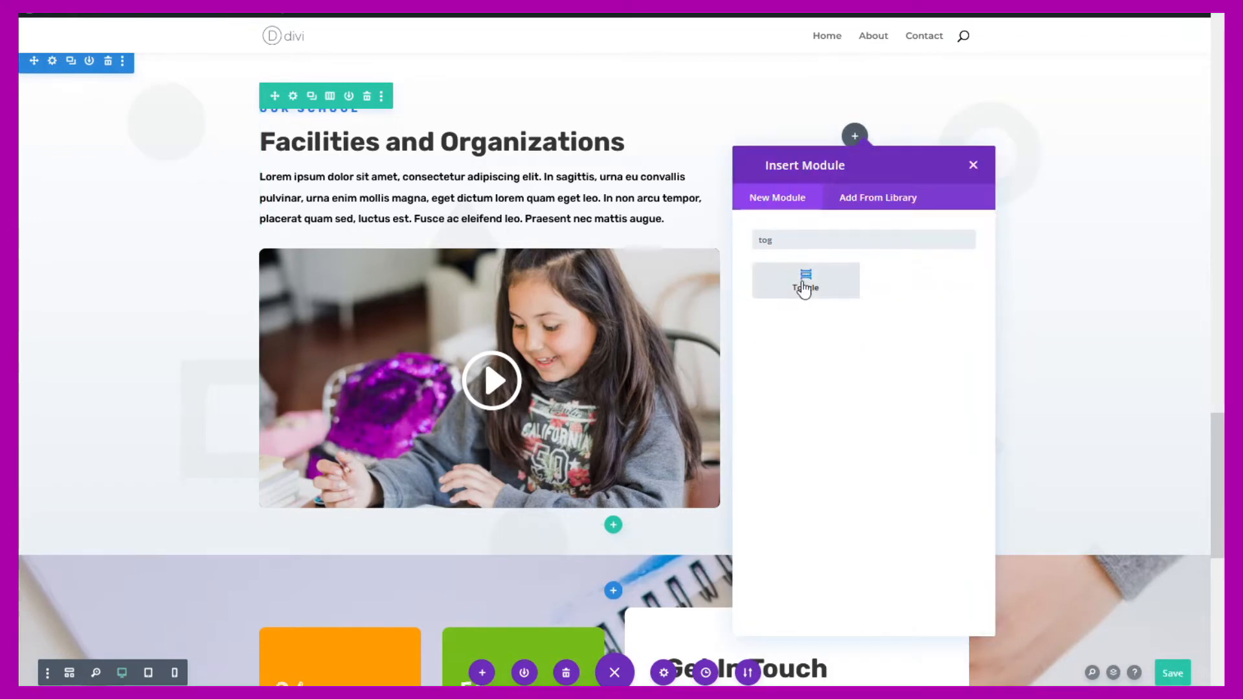
{"action": "left_click", "coordinate": [805, 285]}
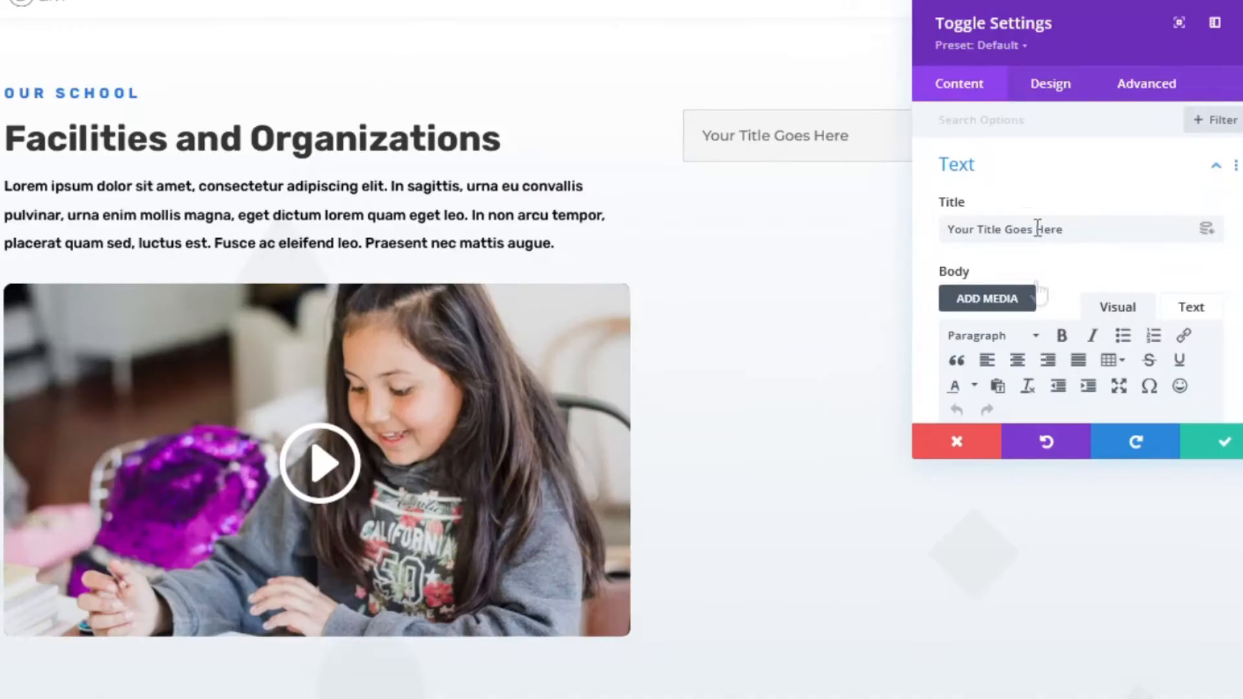
{"action": "scroll", "coordinate": [1038, 259], "scroll_direction": "down", "scroll_amount": 3}
{"action": "scroll", "coordinate": [1038, 246], "scroll_direction": "up", "scroll_amount": 3}
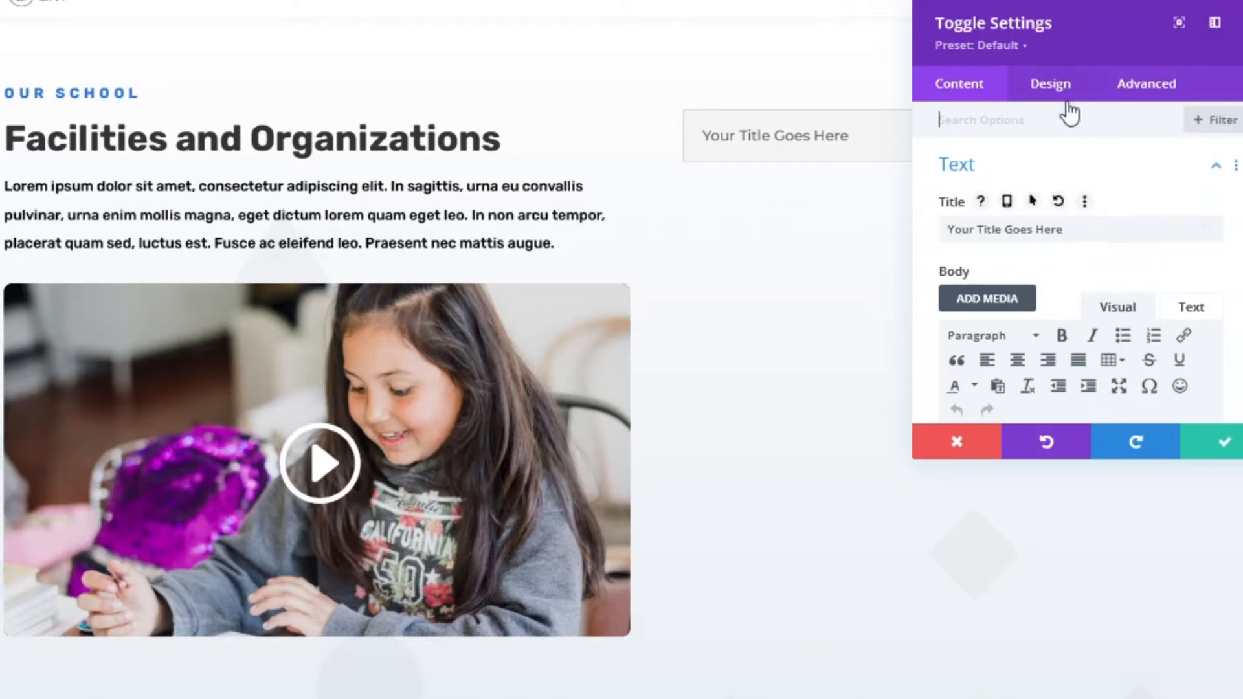
{"action": "left_click", "coordinate": [1050, 85]}
{"action": "left_click_drag", "start_coordinate": [1063, 23], "coordinate": [397, 36]}
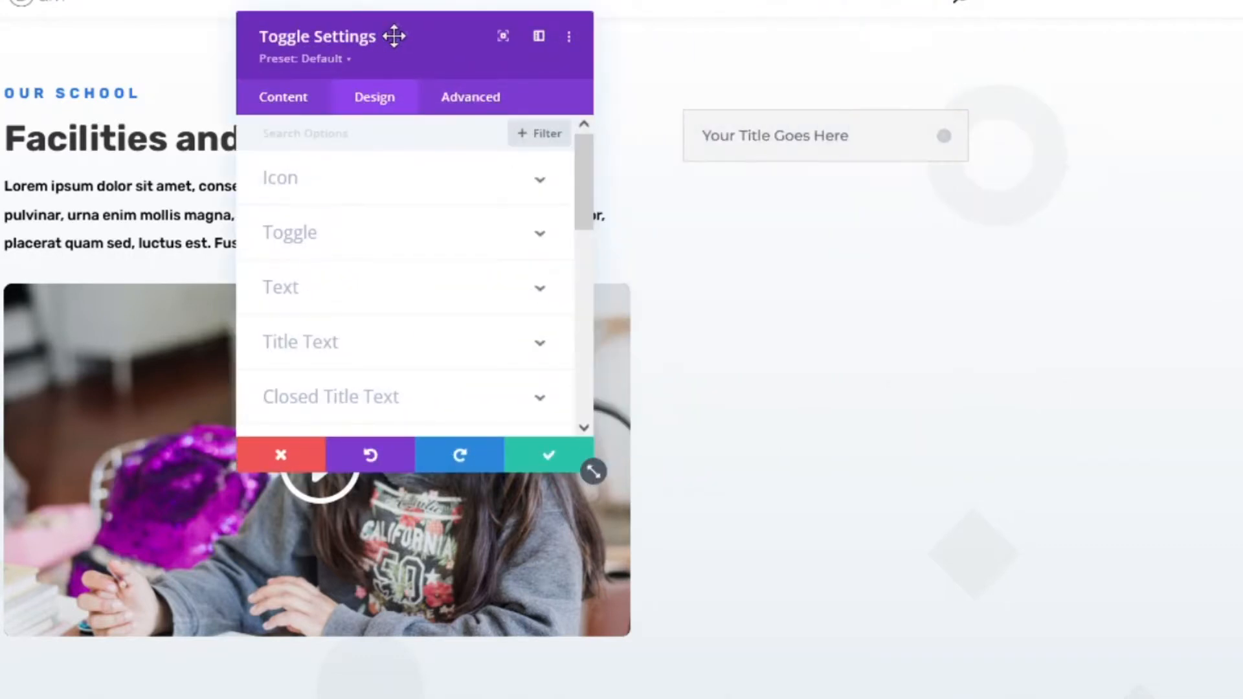
- Set the toggle's Closed Icon Color to orange #ff7200 using the colour picker
{"action": "left_click", "coordinate": [319, 187]}
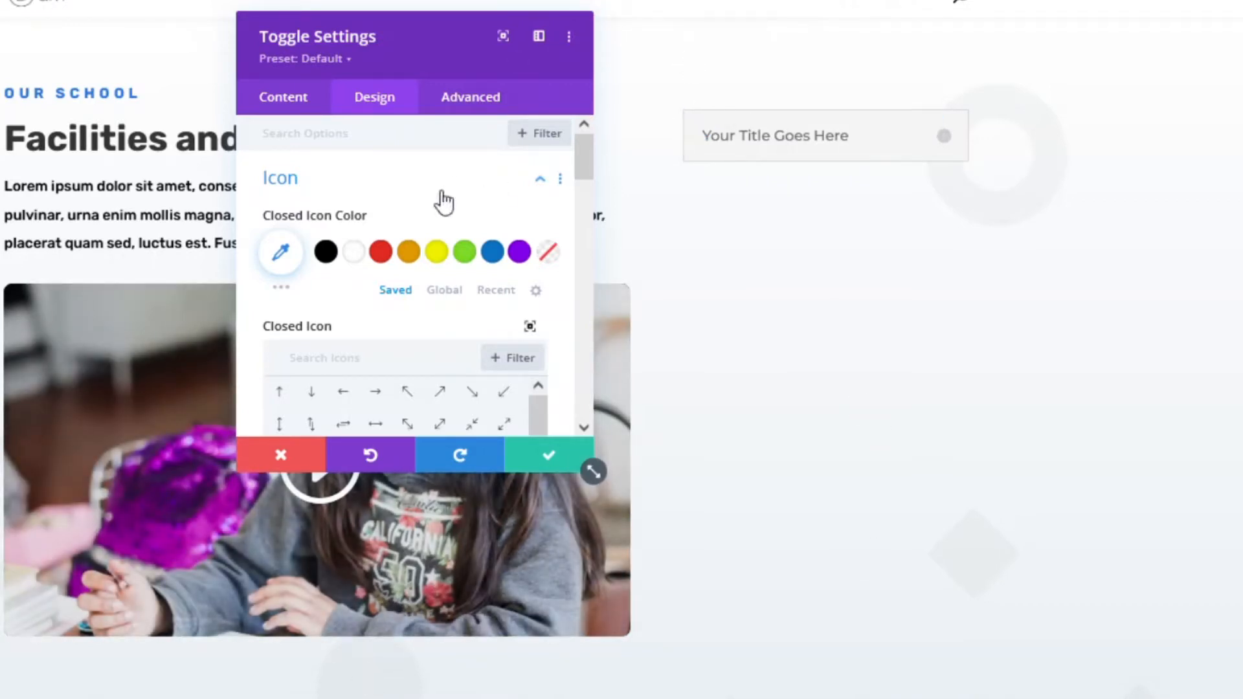
{"action": "left_click", "coordinate": [464, 252]}
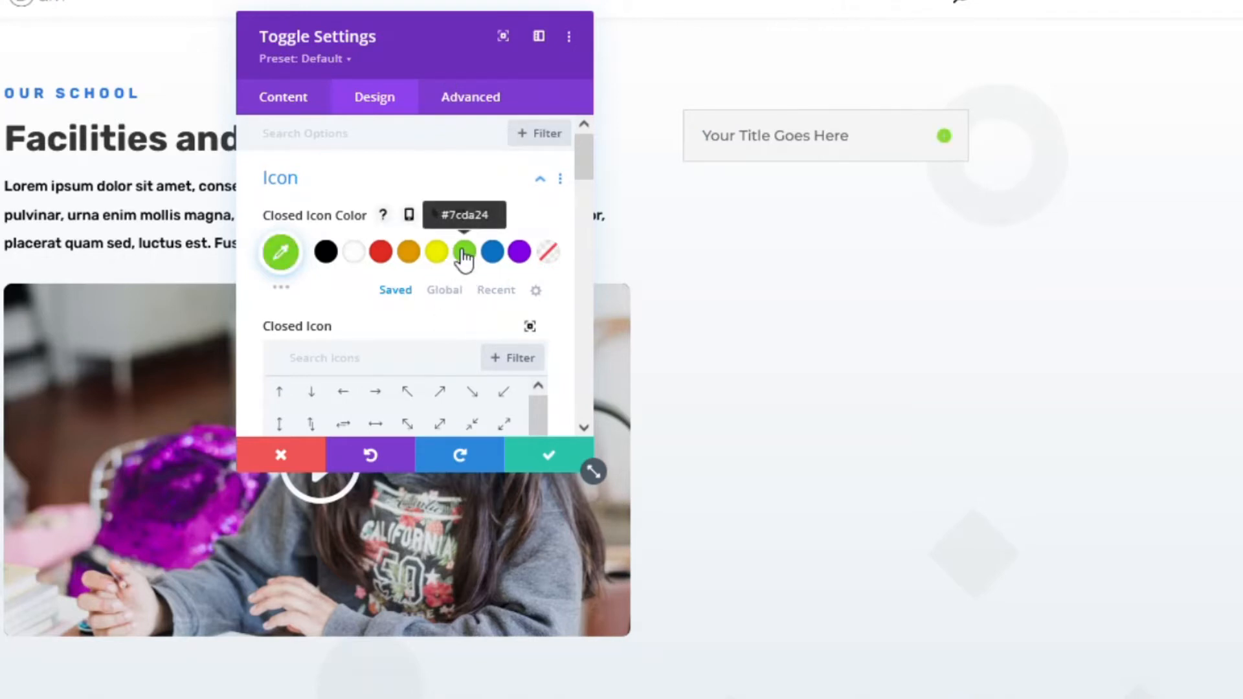
{"action": "left_click", "coordinate": [408, 254]}
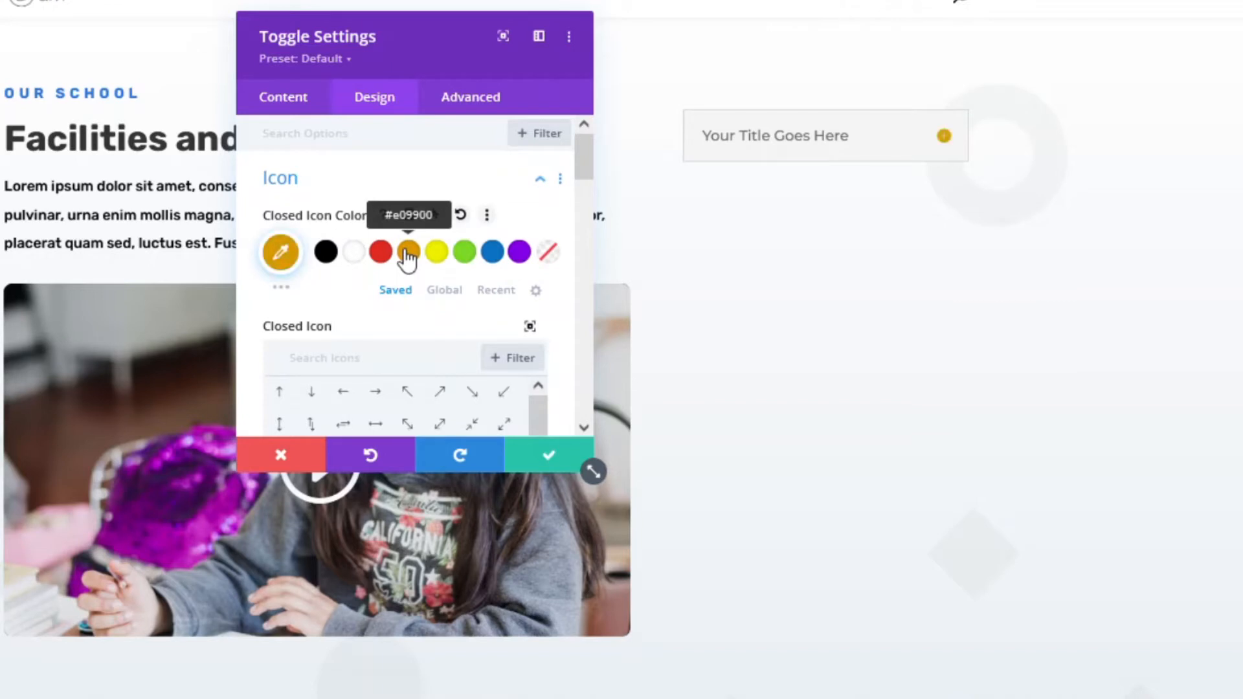
{"action": "left_click", "coordinate": [280, 253]}
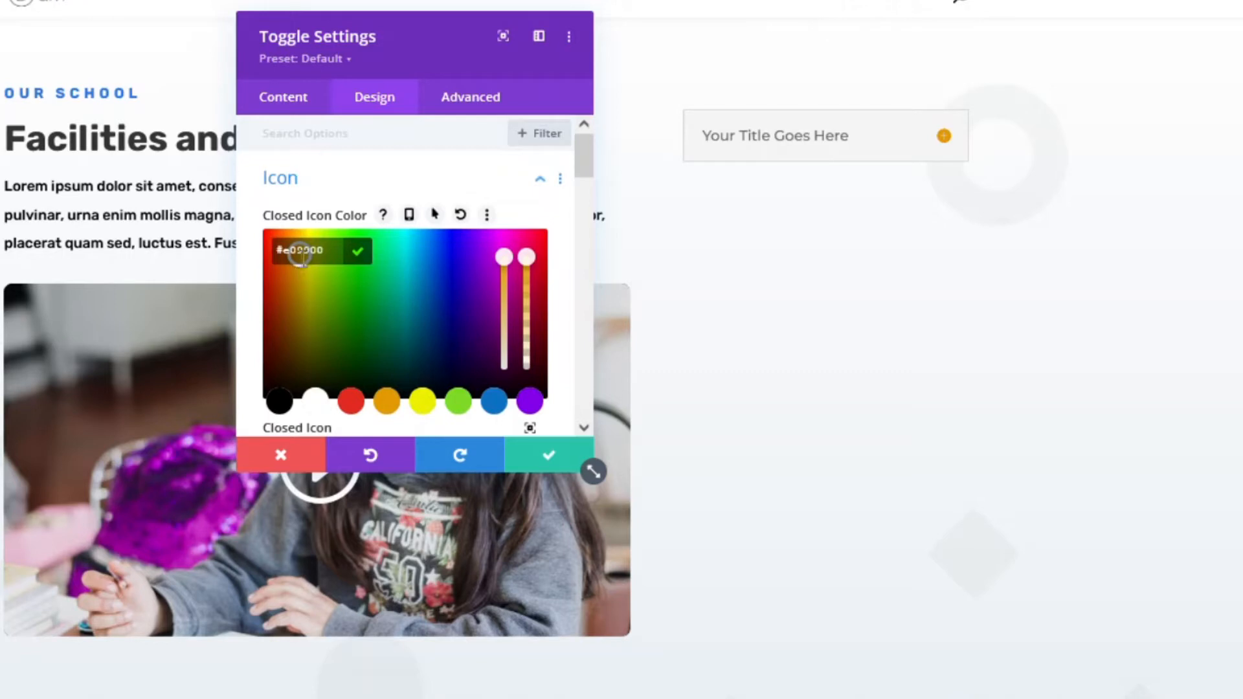
{"action": "left_click", "coordinate": [296, 275]}
{"action": "mouse_move", "coordinate": [293, 267]}
{"action": "left_mouse_down"}
{"action": "mouse_move", "coordinate": [281, 247]}
{"action": "mouse_move", "coordinate": [291, 257]}
{"action": "left_mouse_up"}
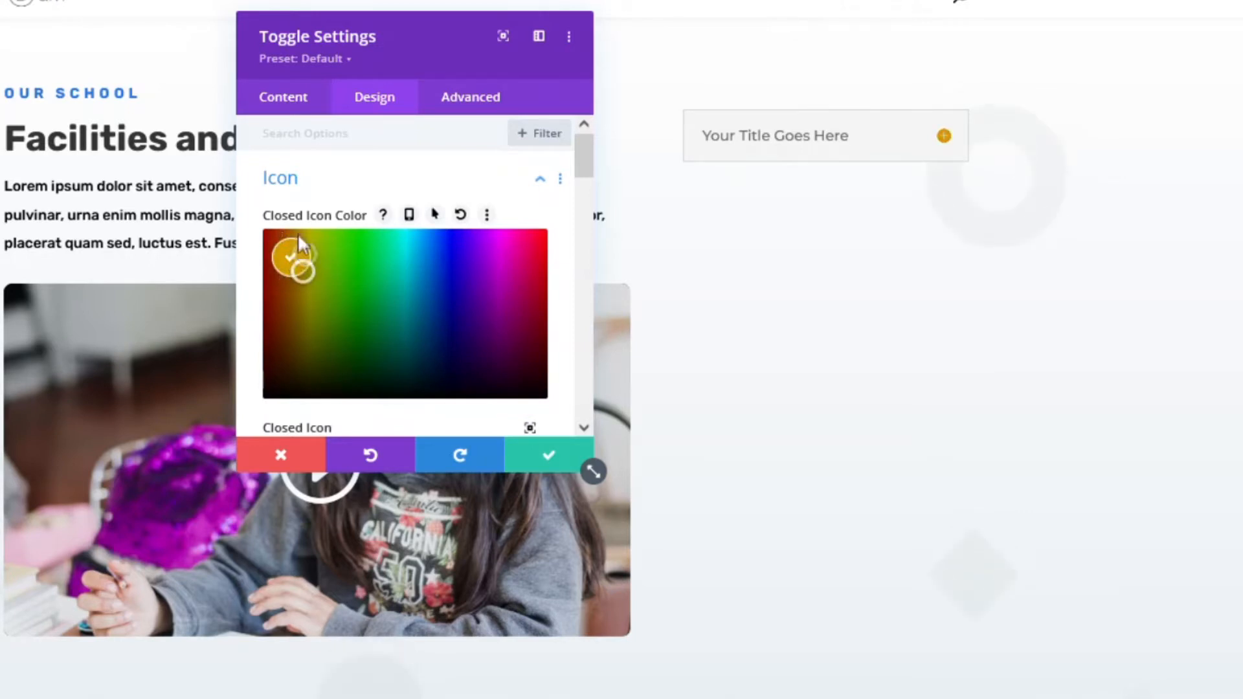
{"action": "left_click_drag", "start_coordinate": [295, 205], "coordinate": [285, 206]}
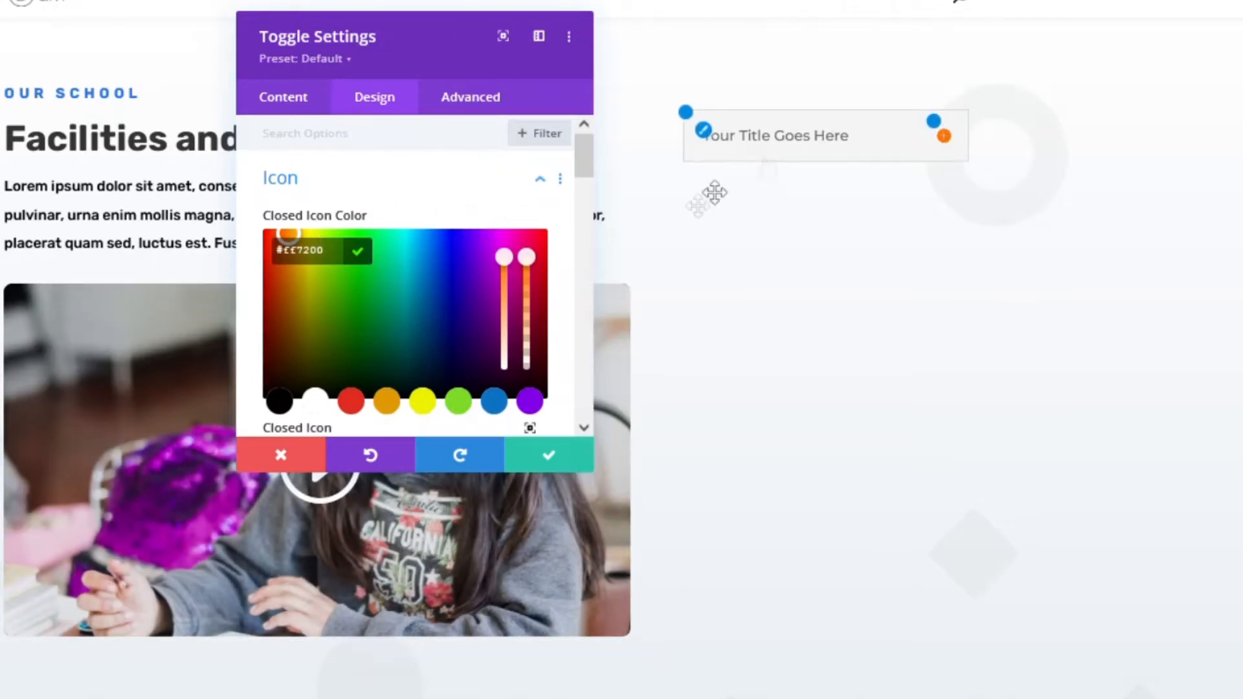
{"action": "left_click", "coordinate": [282, 184]}
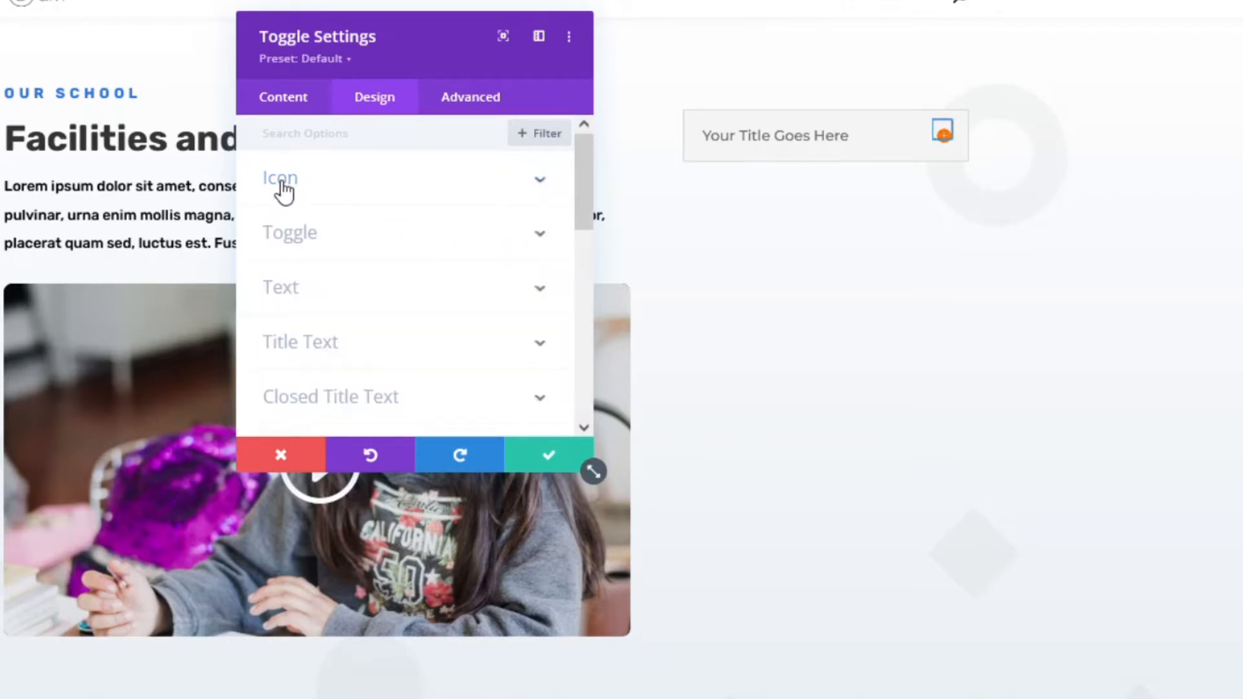
{"action": "left_click", "coordinate": [284, 234]}
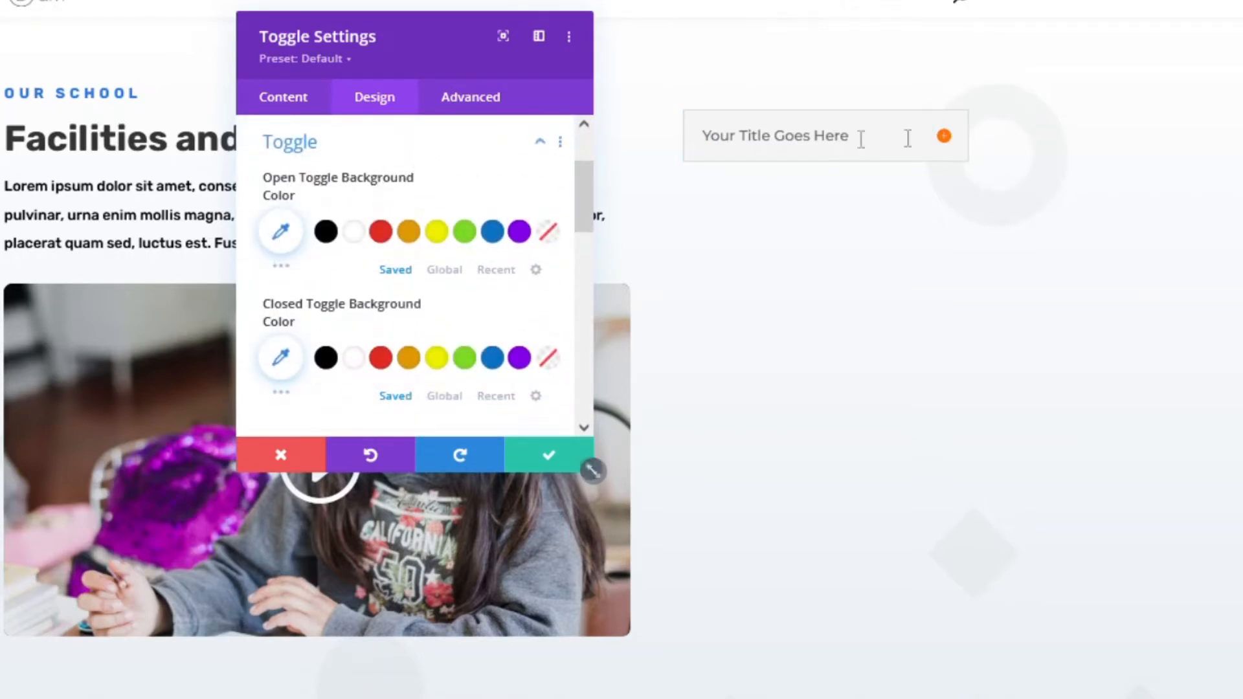
- Preview the toggle opened and closed, then scroll down to Box Shadow, Filters, Transform and Animation
{"action": "left_click", "coordinate": [945, 142]}
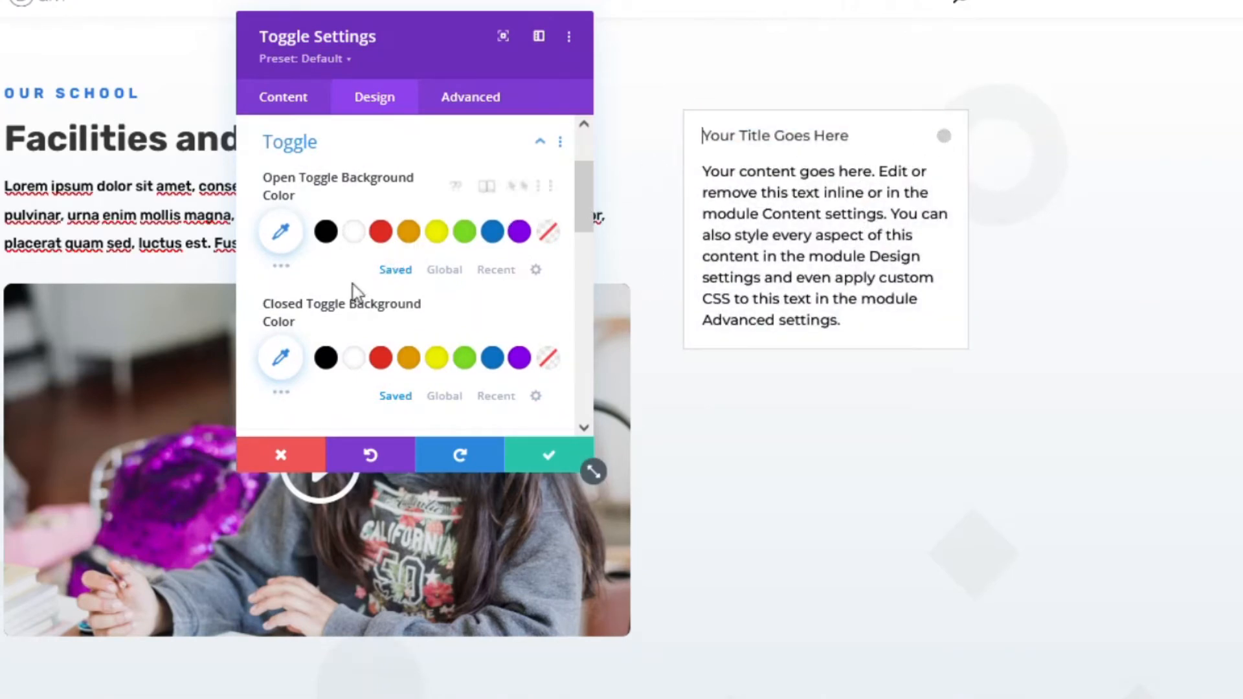
{"action": "left_click", "coordinate": [945, 141]}
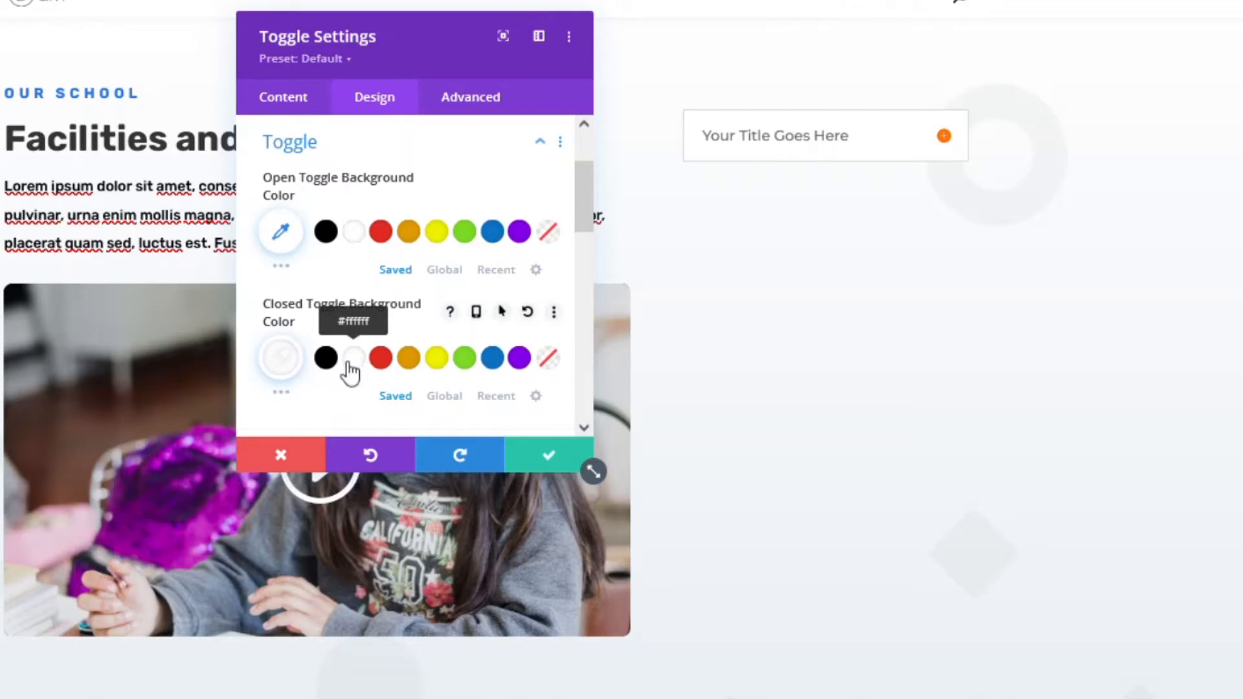
{"action": "scroll", "coordinate": [351, 371], "scroll_direction": "down", "scroll_amount": 5}
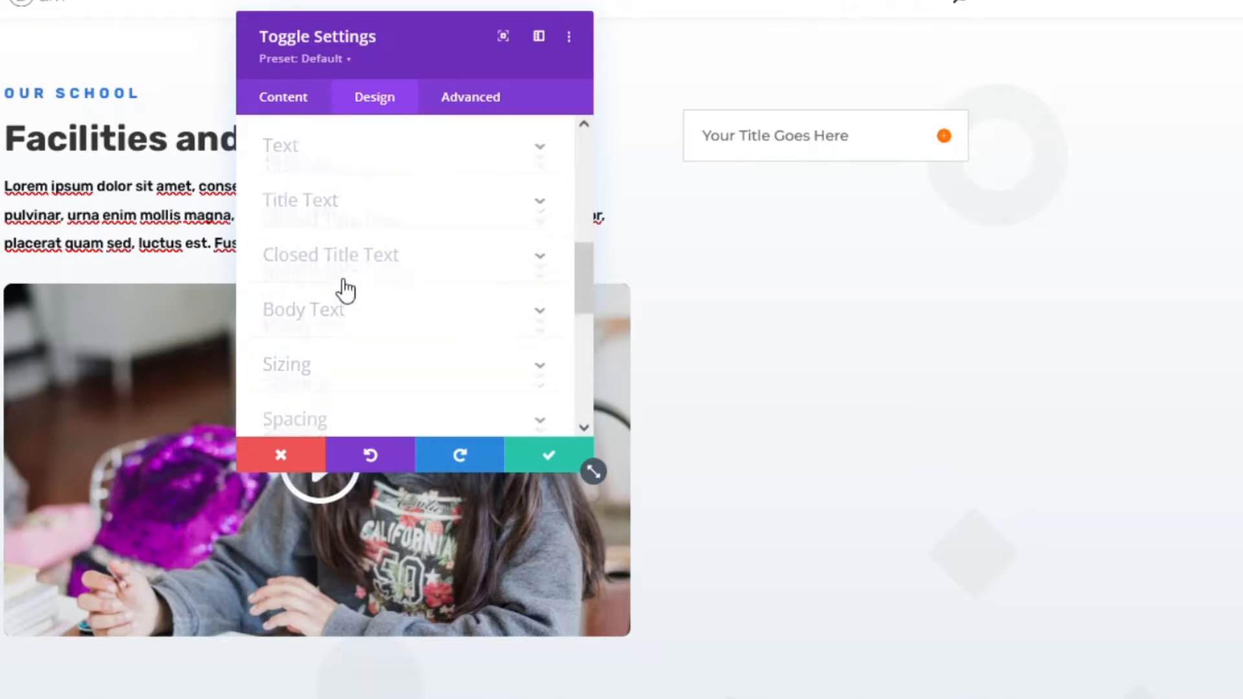
{"action": "scroll", "coordinate": [346, 290], "scroll_direction": "down", "scroll_amount": 3}
{"action": "scroll", "coordinate": [335, 276], "scroll_direction": "down", "scroll_amount": 2}
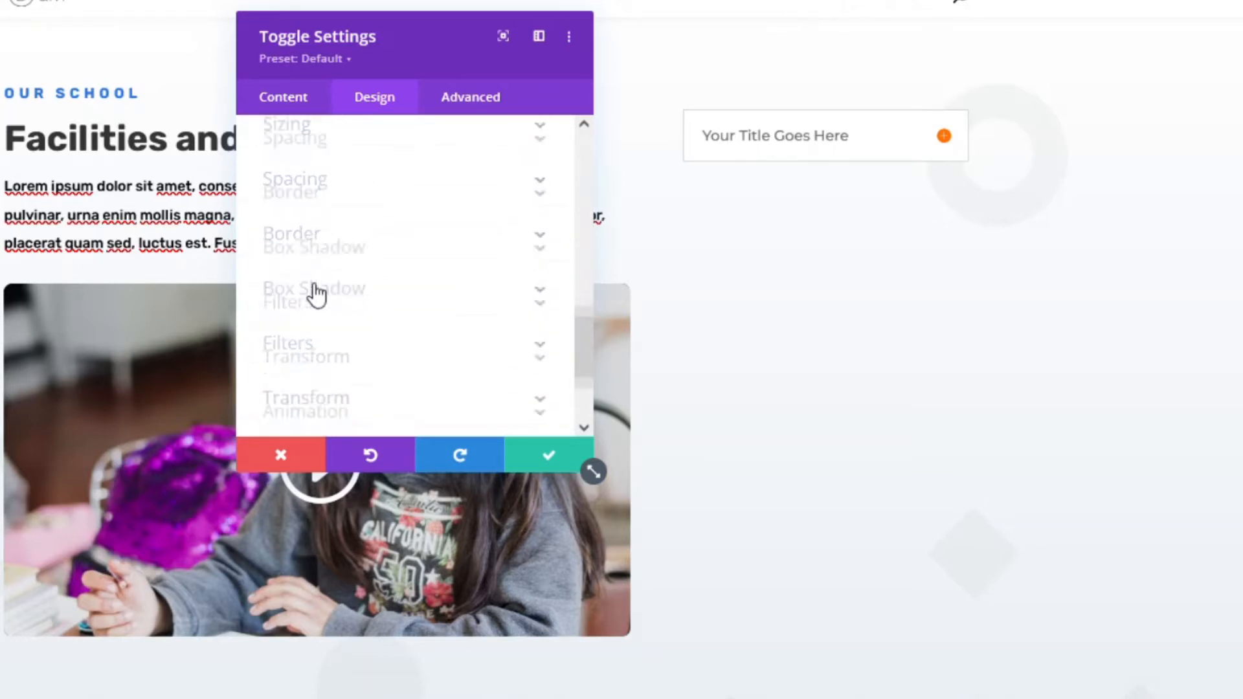
- Apply the bottom drop-shadow preset to the toggle with a 4px vertical offset and softer blur
{"action": "left_click", "coordinate": [366, 235]}
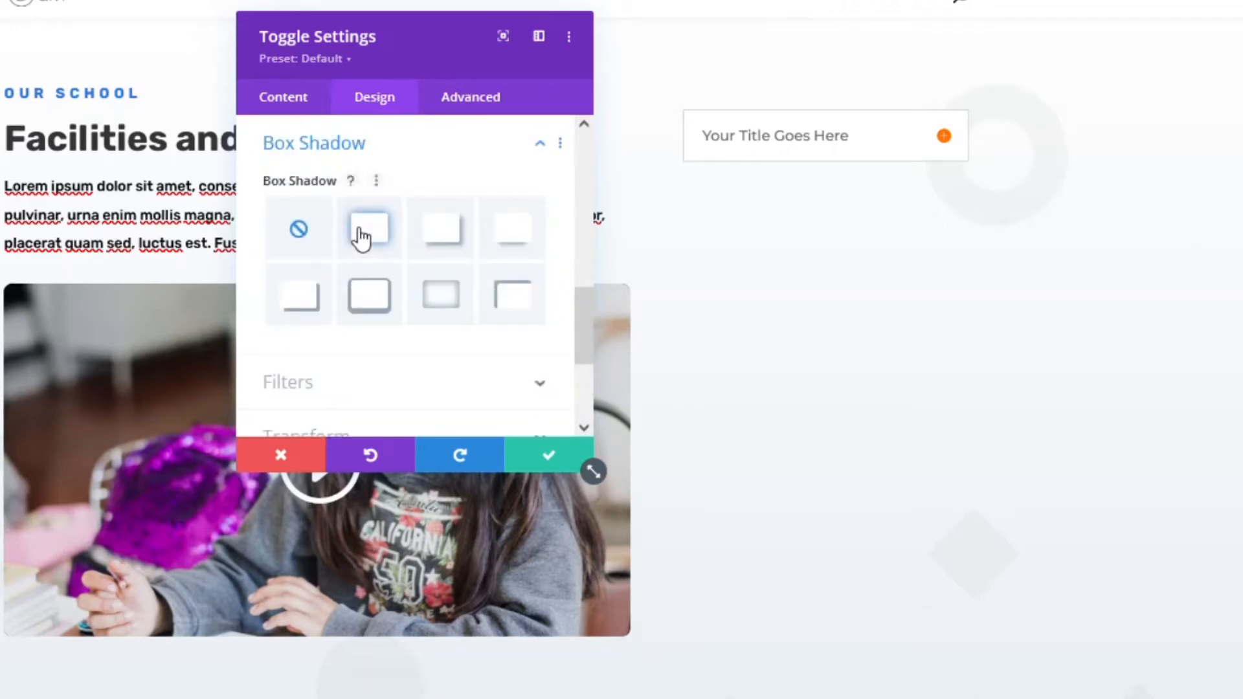
{"action": "left_click", "coordinate": [513, 235]}
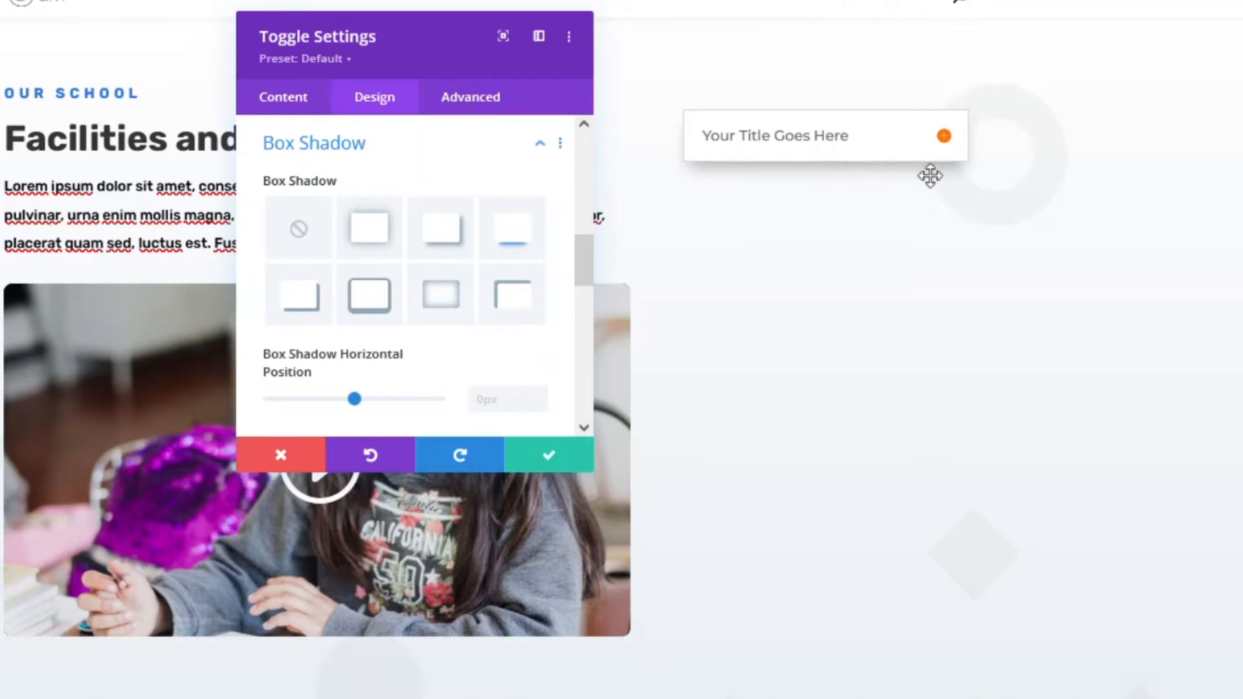
{"action": "scroll", "coordinate": [496, 194], "scroll_direction": "down", "scroll_amount": 3}
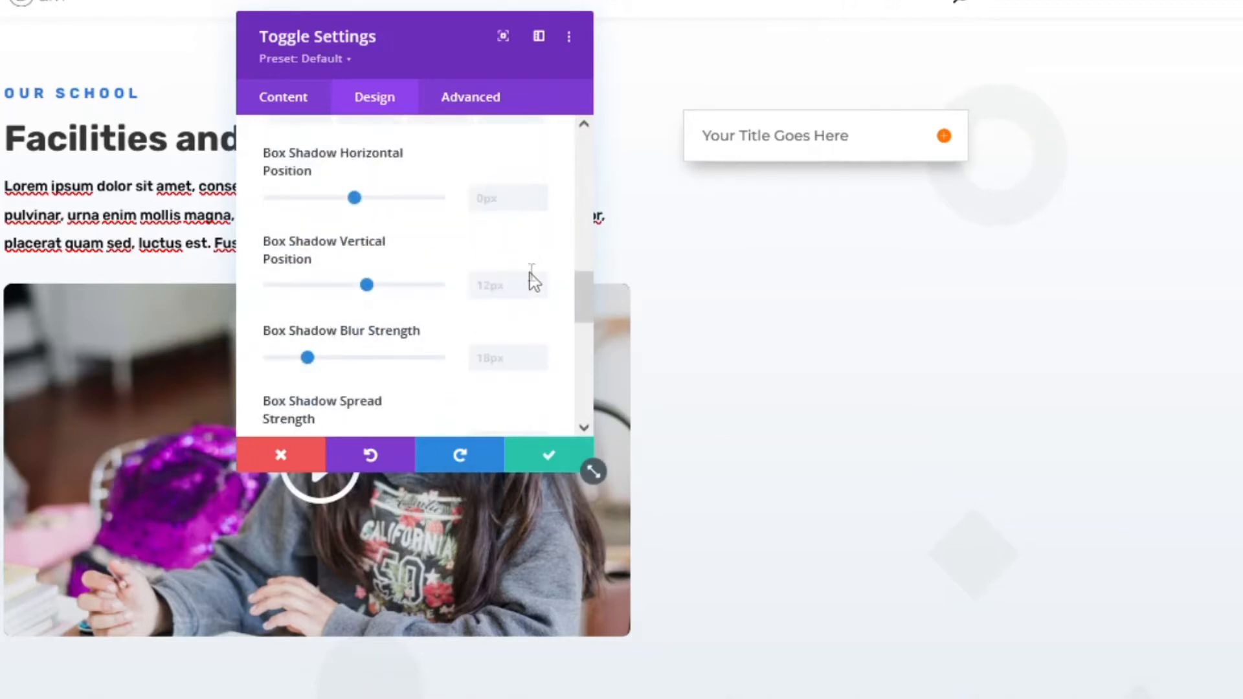
{"action": "scroll", "coordinate": [532, 280], "scroll_direction": "down", "scroll_amount": 2}
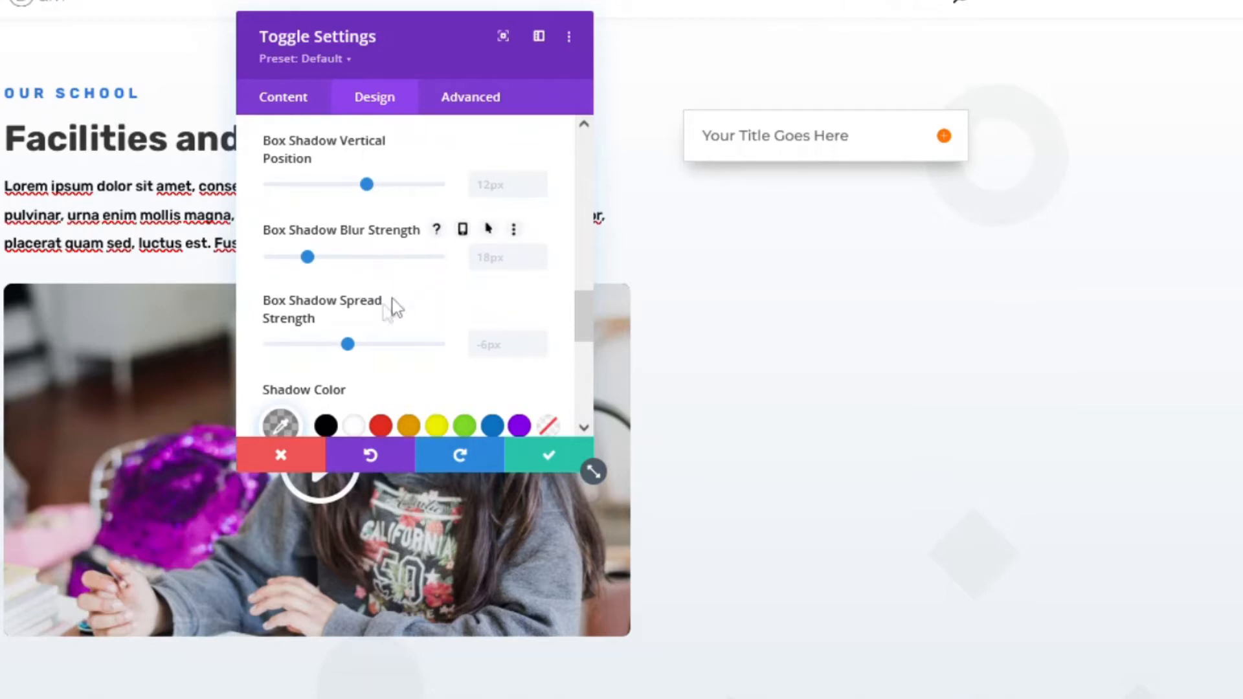
{"action": "double_click", "coordinate": [538, 190]}
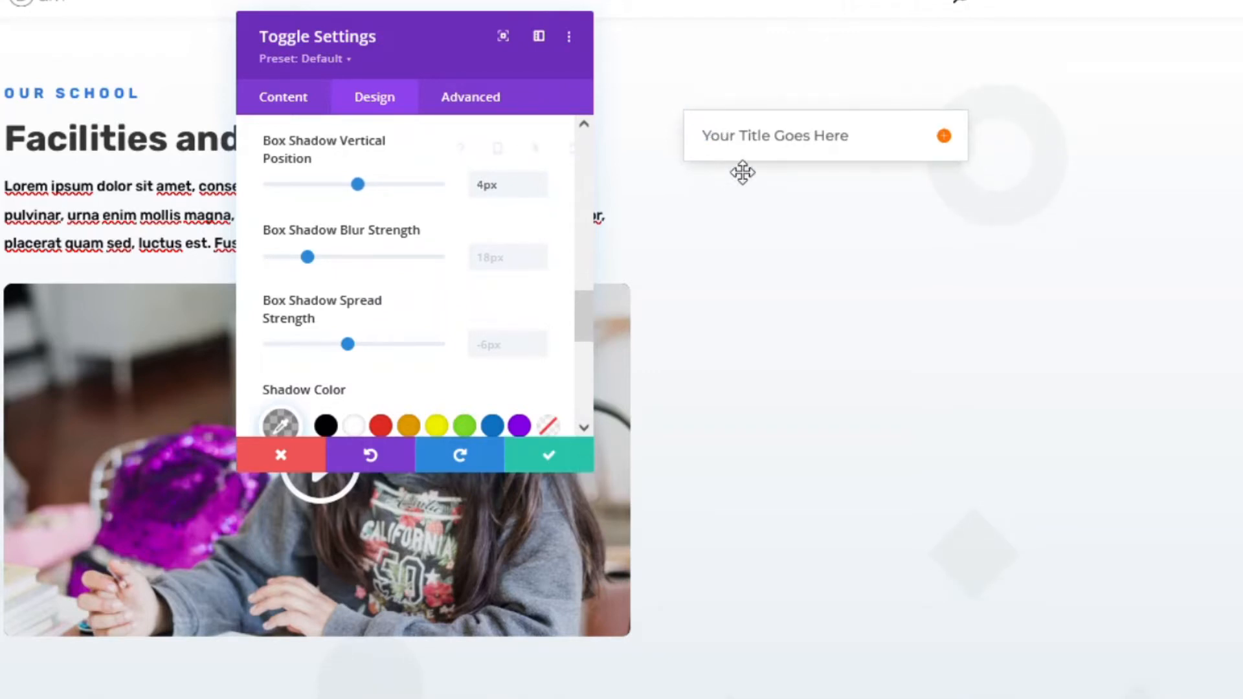
{"action": "double_click", "coordinate": [537, 263]}
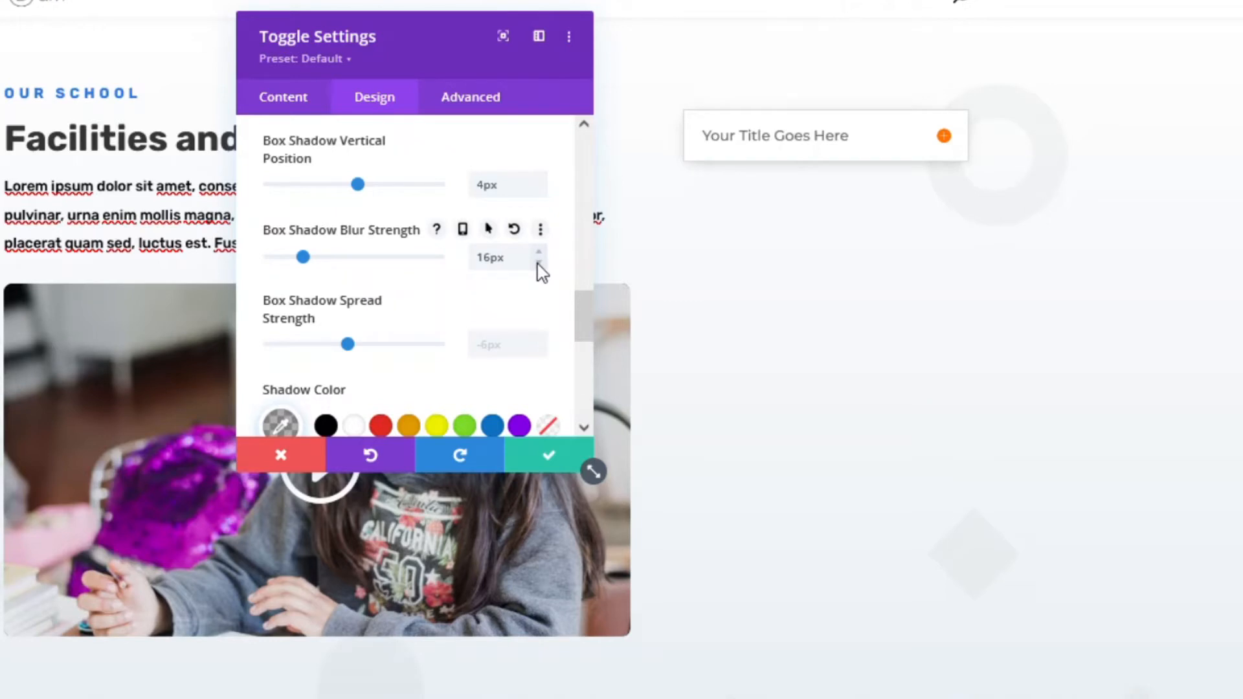
{"action": "scroll", "coordinate": [473, 220], "scroll_direction": "down", "scroll_amount": 3}
{"action": "scroll", "coordinate": [550, 177], "scroll_direction": "up", "scroll_amount": 2}
- Set the shadow spread to -4px and keep its colour translucent black rgba(0,0,0,0.3) after trying orange
{"action": "left_click", "coordinate": [540, 240]}
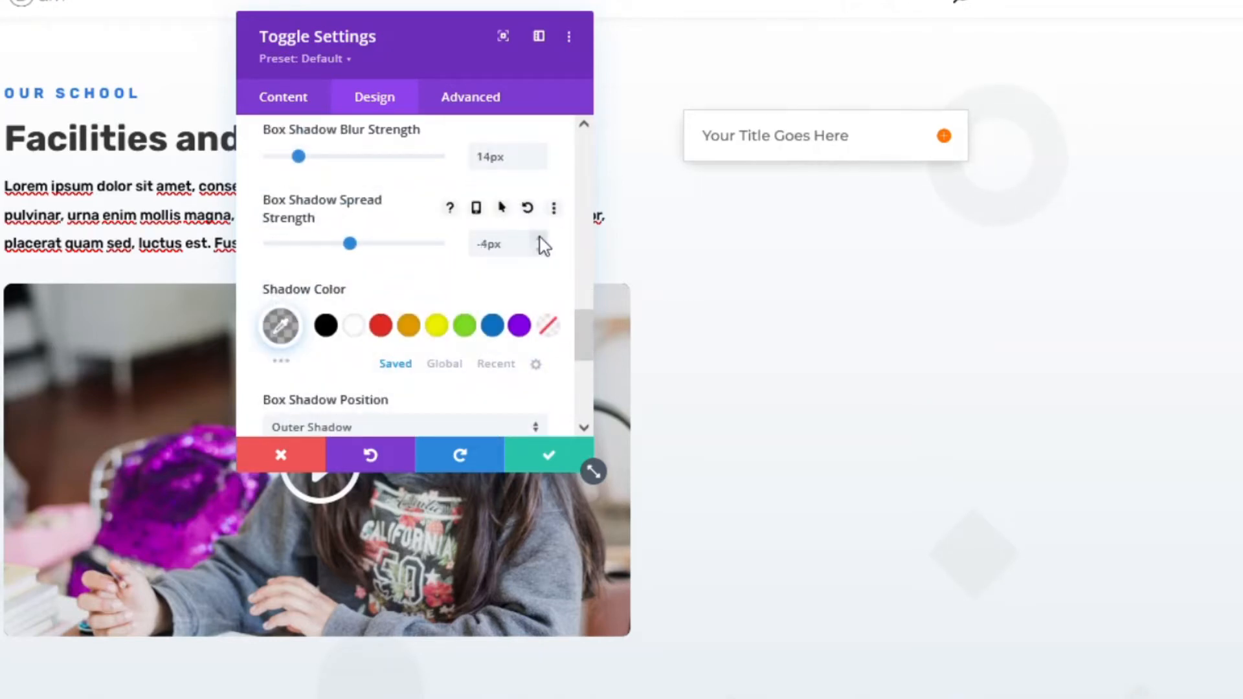
{"action": "scroll", "coordinate": [397, 297], "scroll_direction": "down", "scroll_amount": 2}
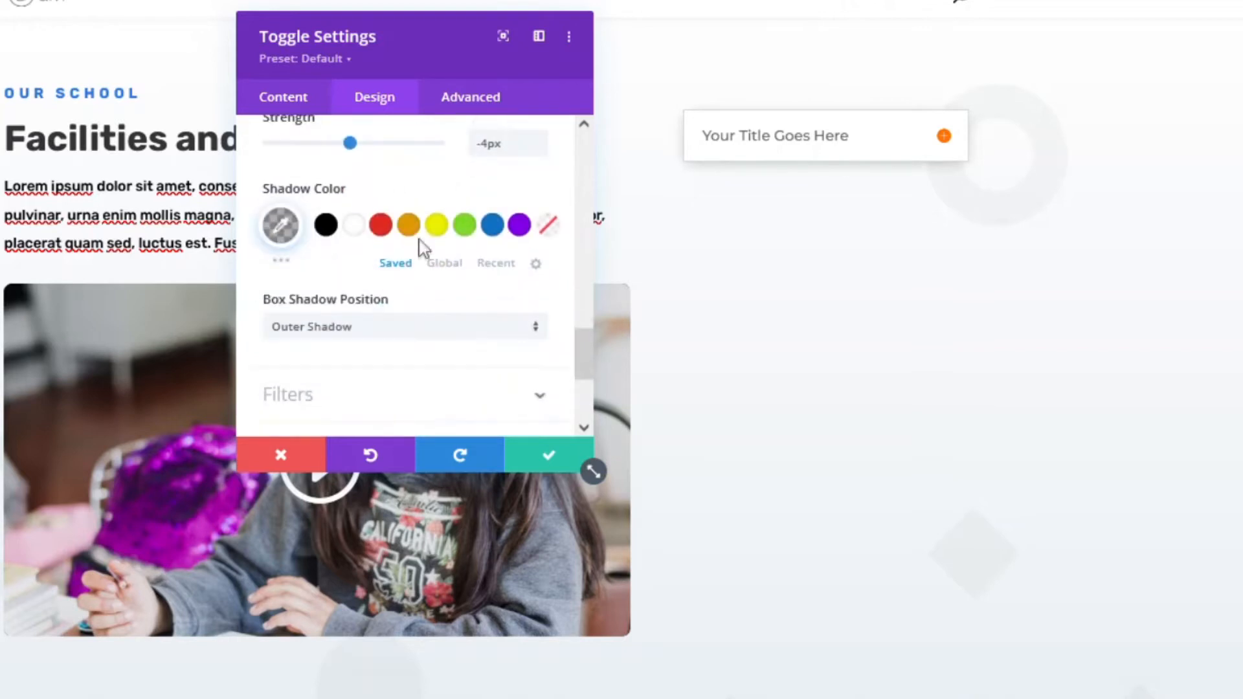
{"action": "scroll", "coordinate": [415, 230], "scroll_direction": "down", "scroll_amount": 2}
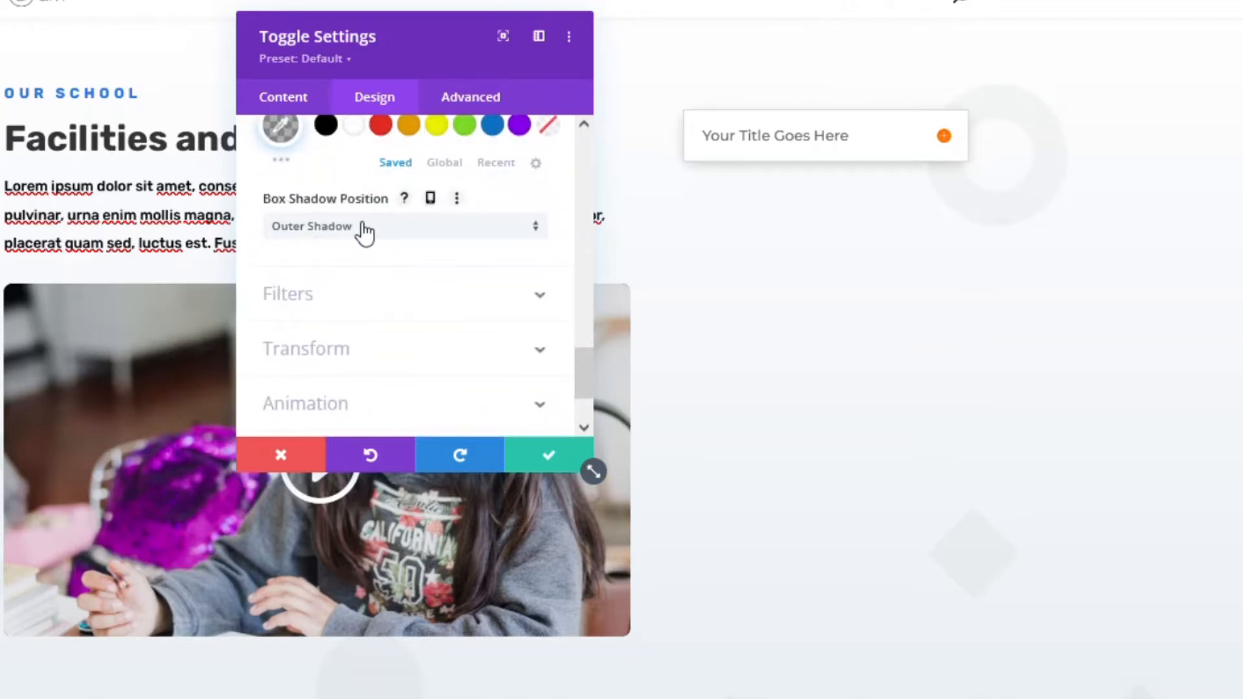
{"action": "scroll", "coordinate": [360, 233], "scroll_direction": "up", "scroll_amount": 2}
{"action": "left_click", "coordinate": [278, 228]}
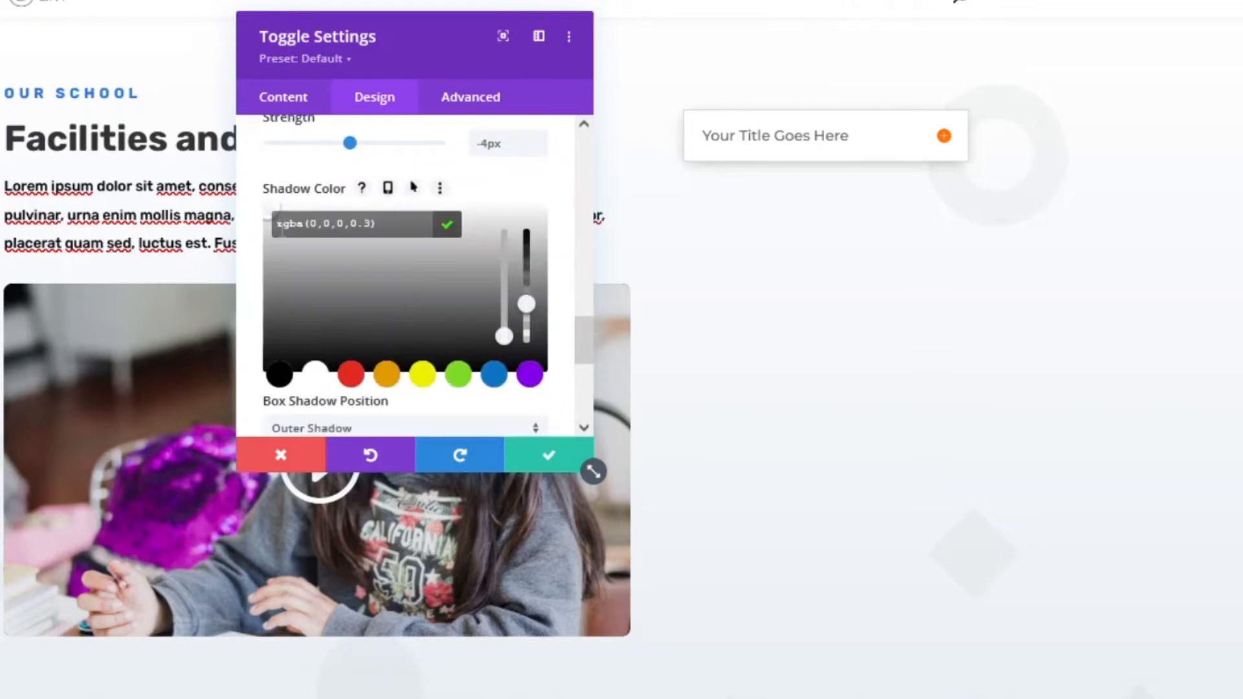
{"action": "left_click", "coordinate": [387, 376]}
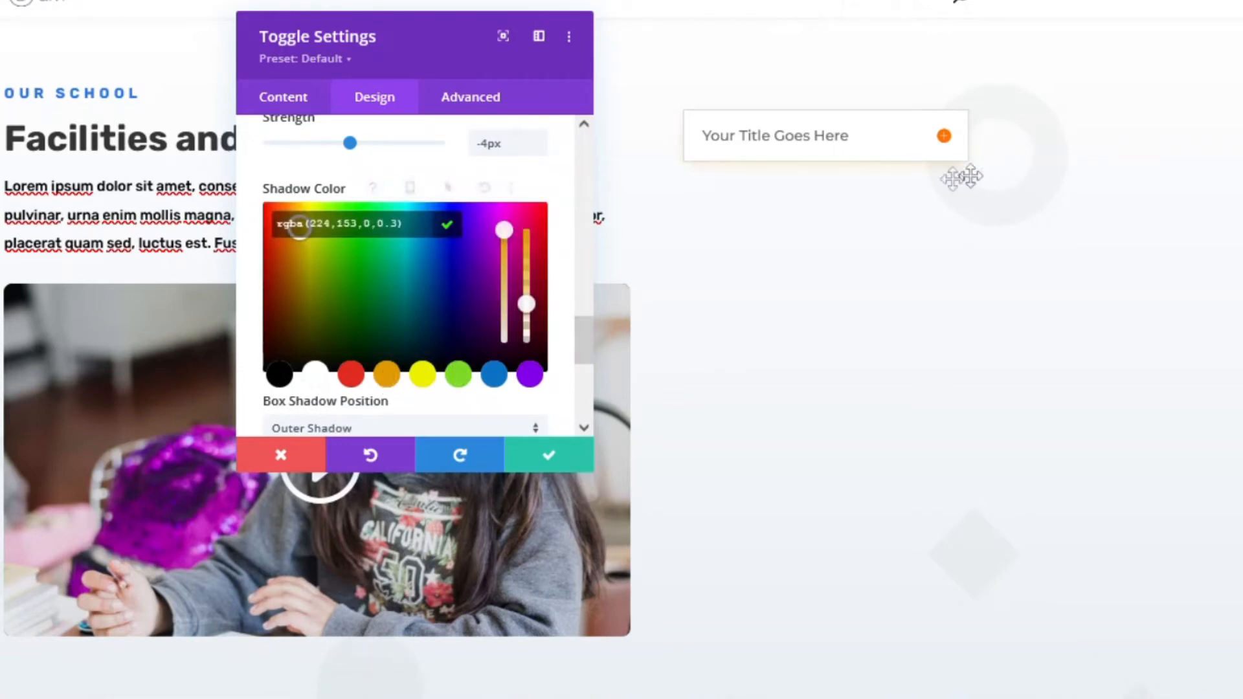
{"action": "left_click", "coordinate": [283, 378]}
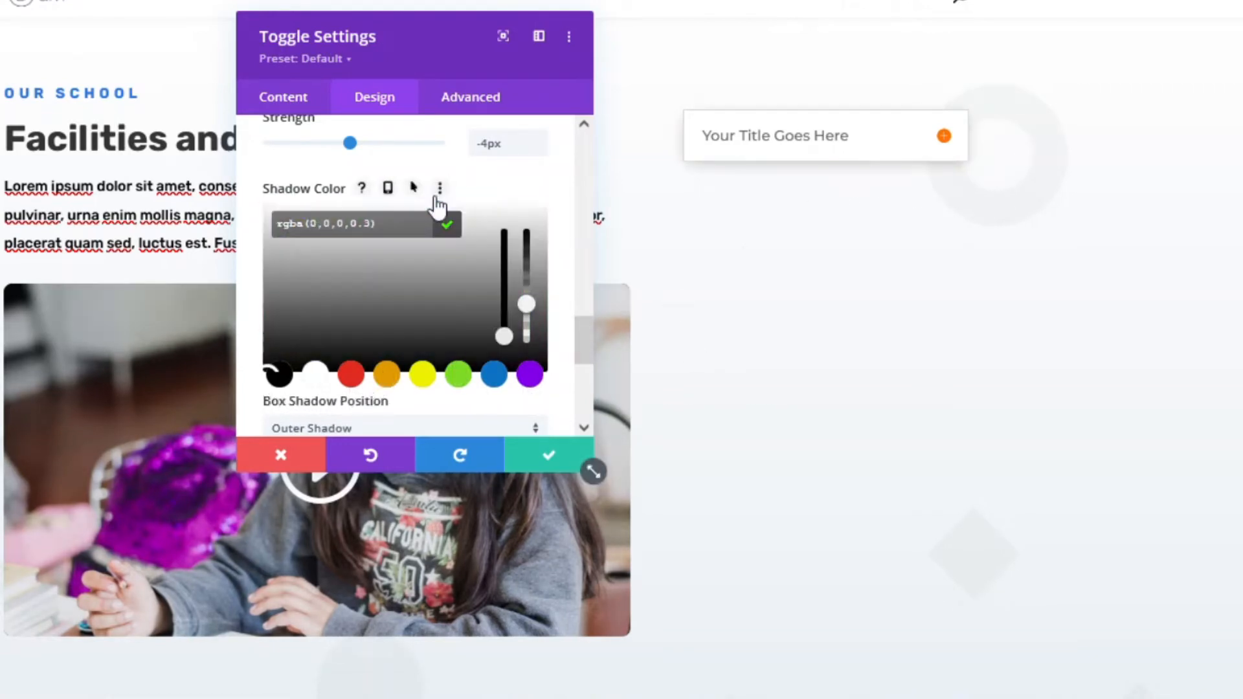
{"action": "scroll", "coordinate": [379, 306], "scroll_direction": "down", "scroll_amount": 3}
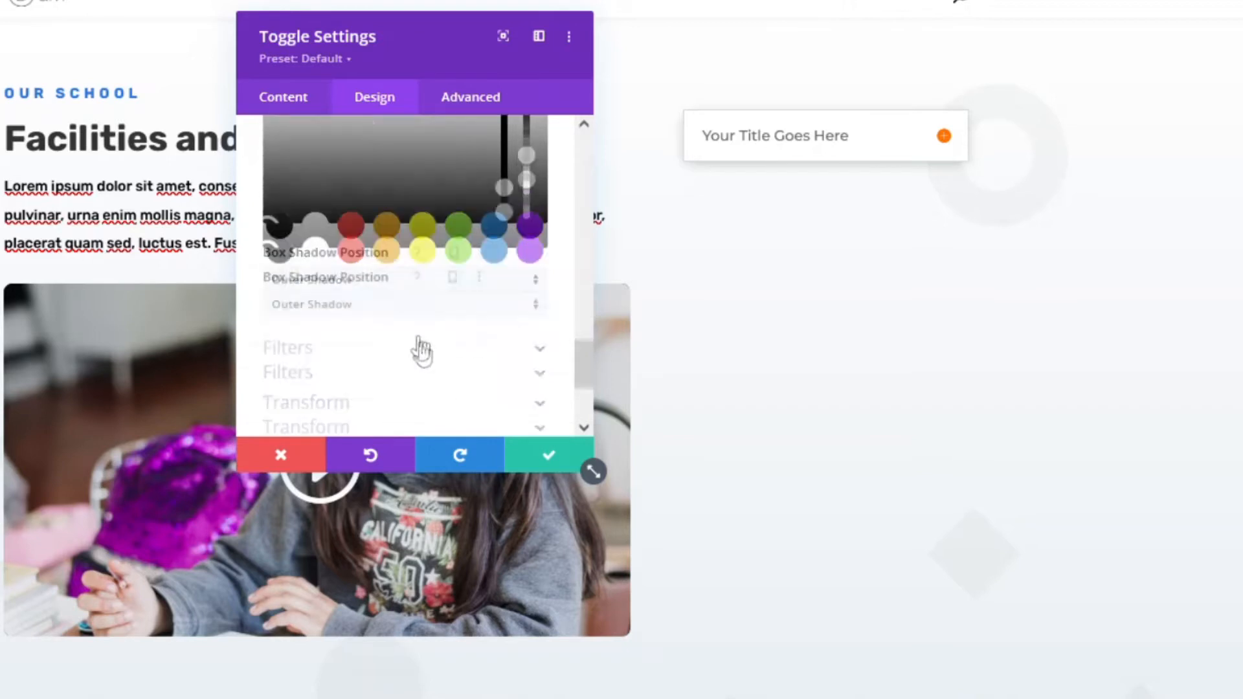
{"action": "scroll", "coordinate": [353, 278], "scroll_direction": "down", "scroll_amount": 2}
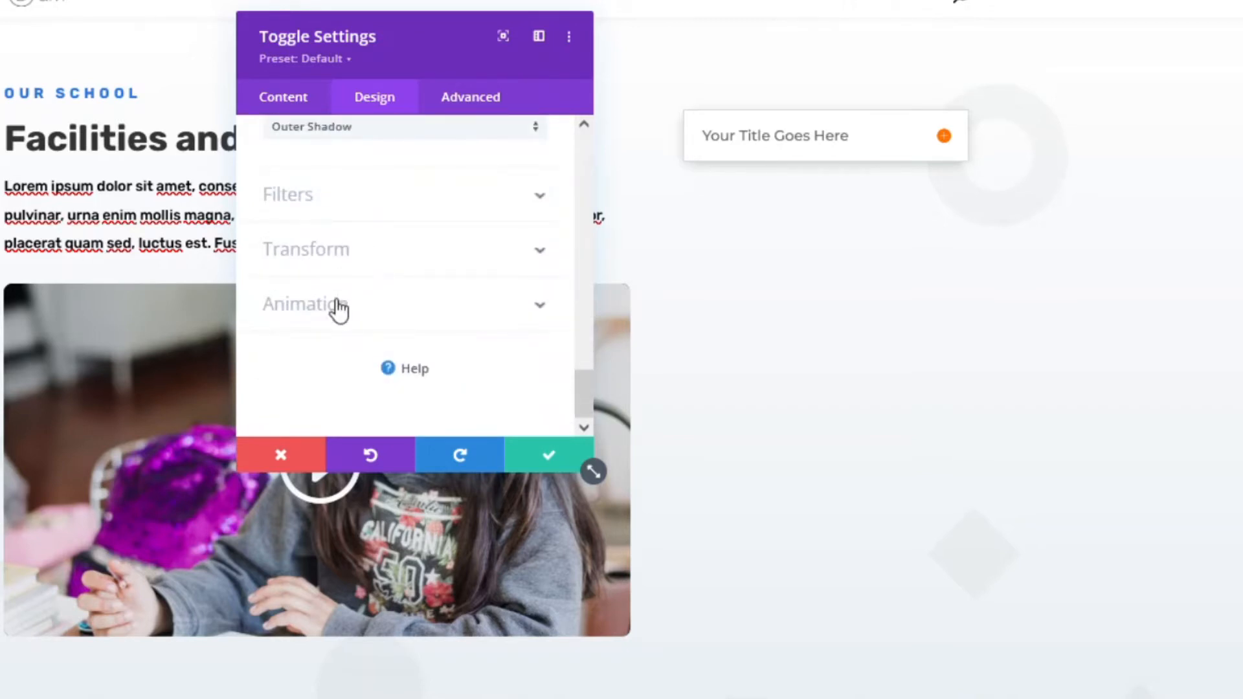
- Preview Flip, Fold, Roll, Bounce, Slide, Fade and Zoom animations on the toggle, then choose None
{"action": "left_click", "coordinate": [338, 306]}
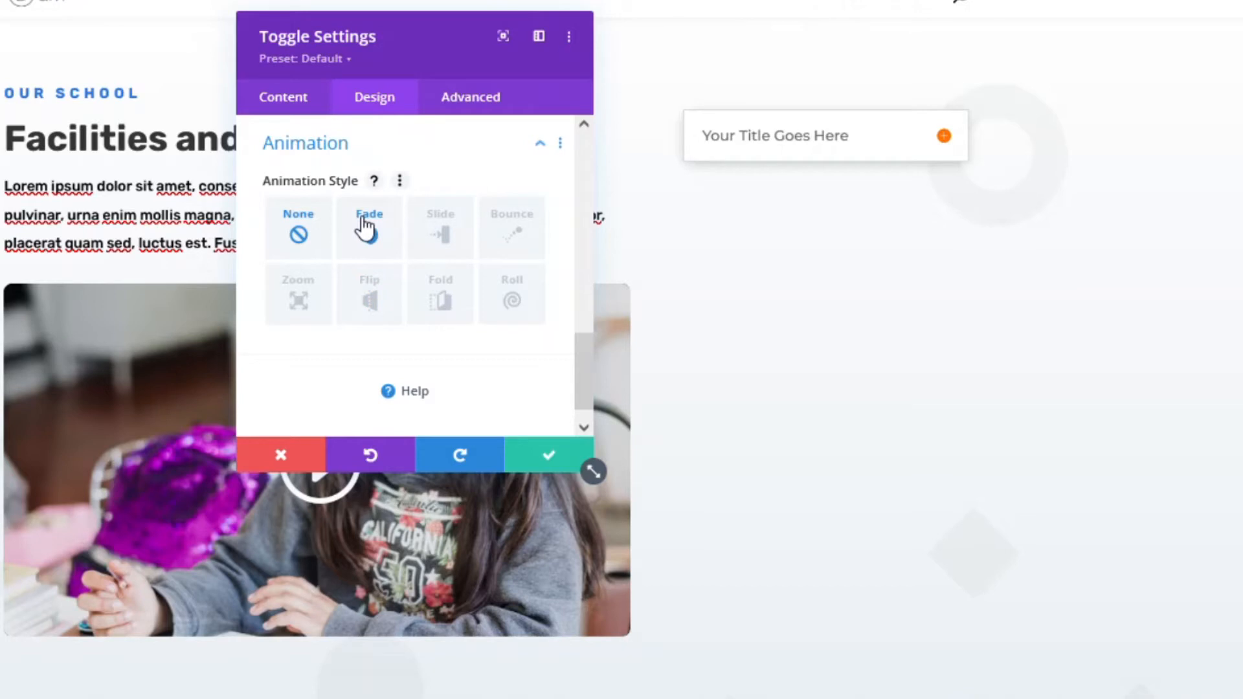
{"action": "left_click", "coordinate": [368, 297]}
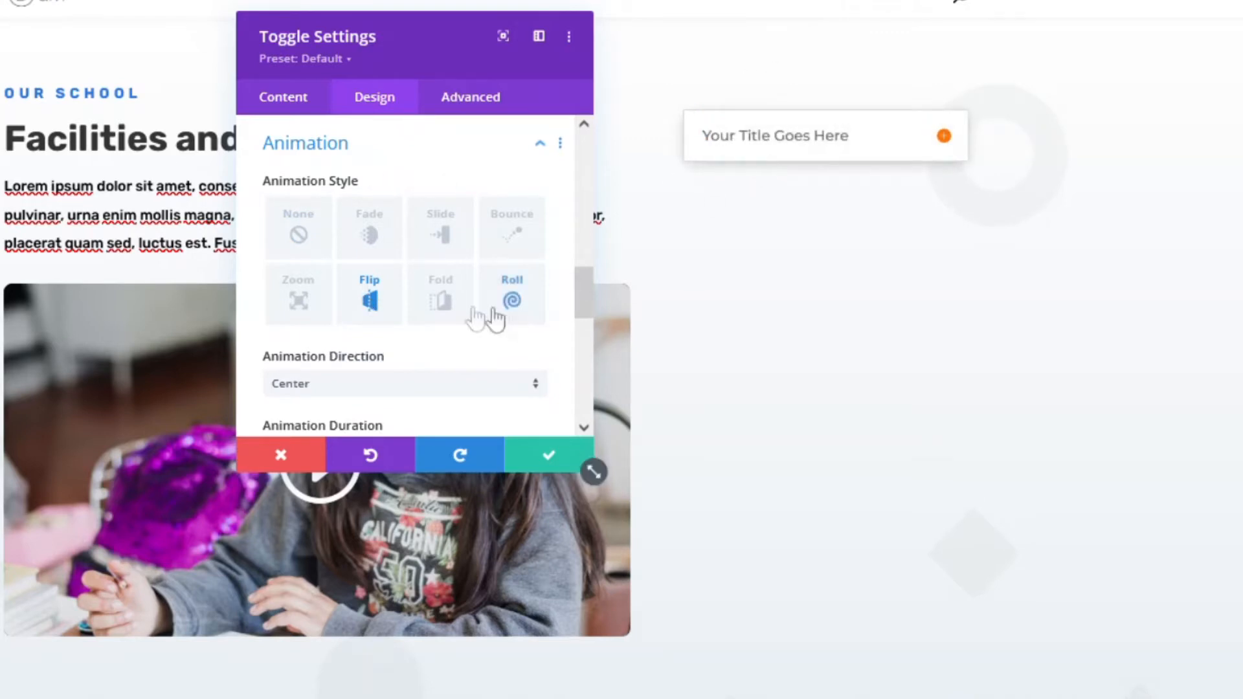
{"action": "left_click", "coordinate": [447, 299]}
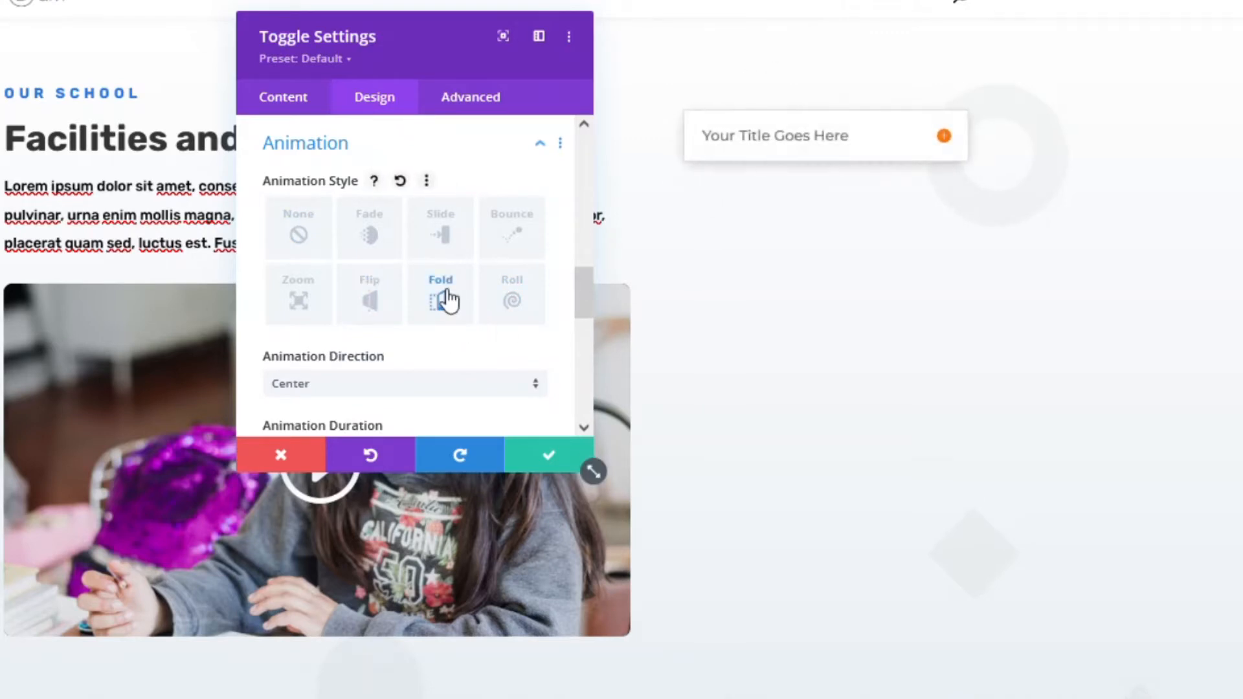
{"action": "left_click", "coordinate": [514, 298]}
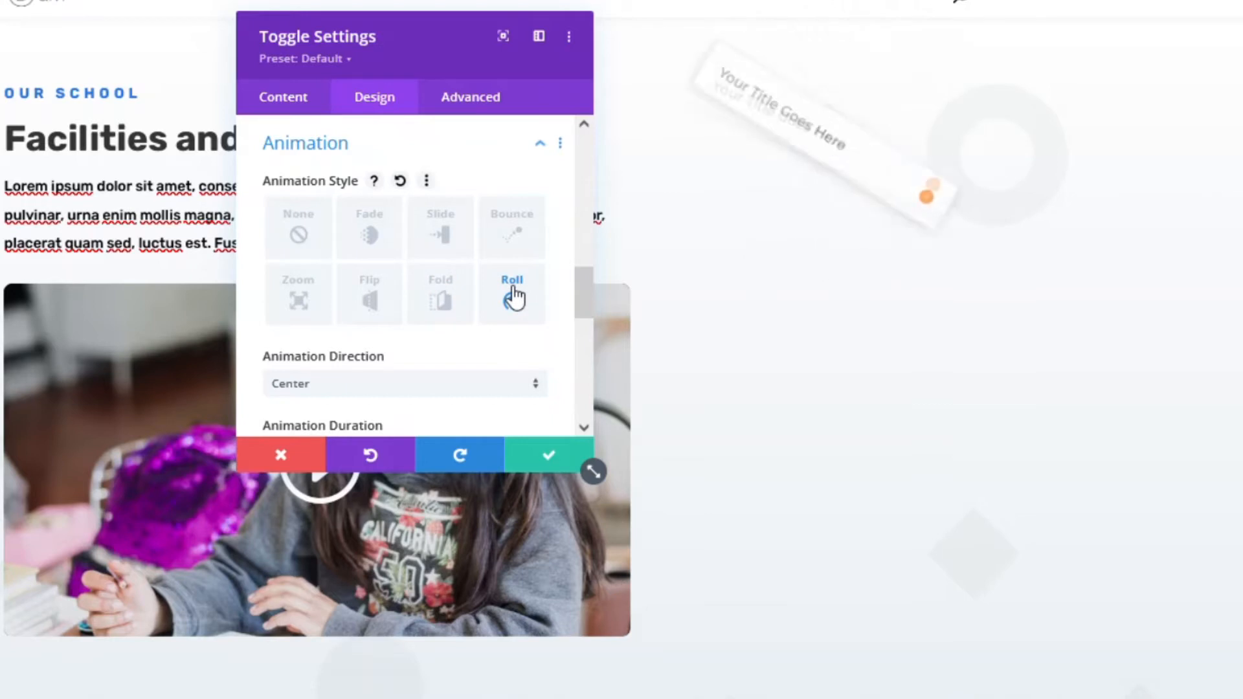
{"action": "left_click", "coordinate": [515, 234]}
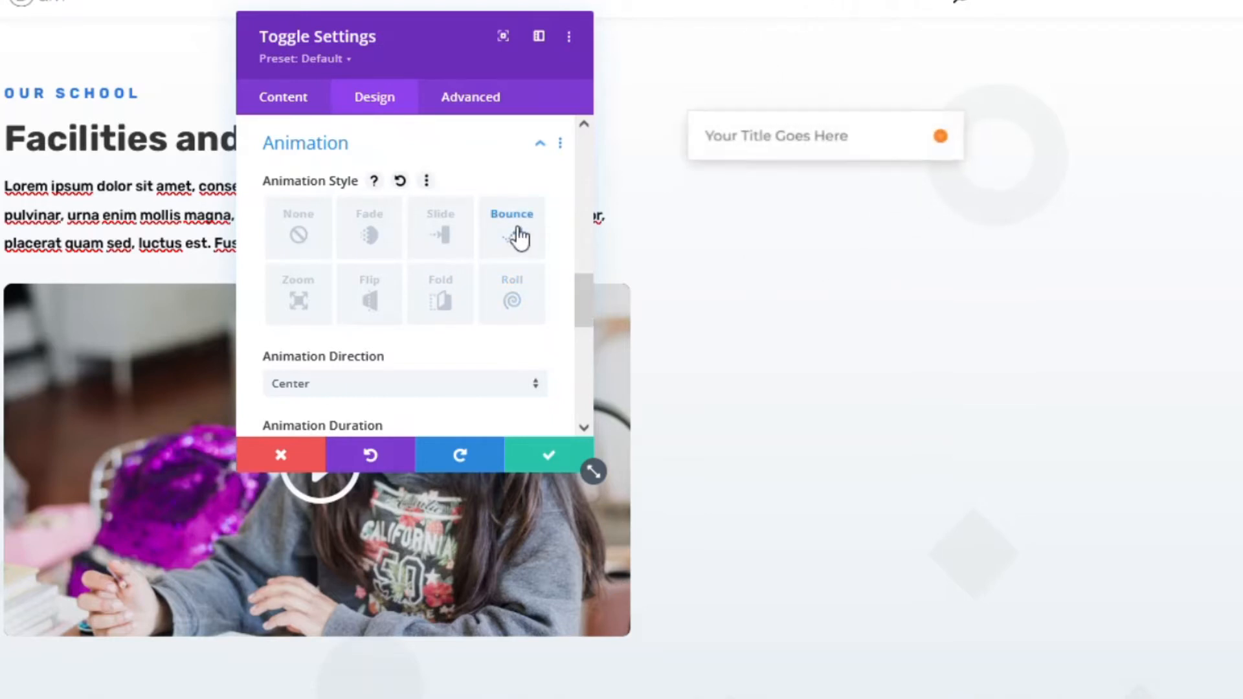
{"action": "left_click", "coordinate": [435, 235]}
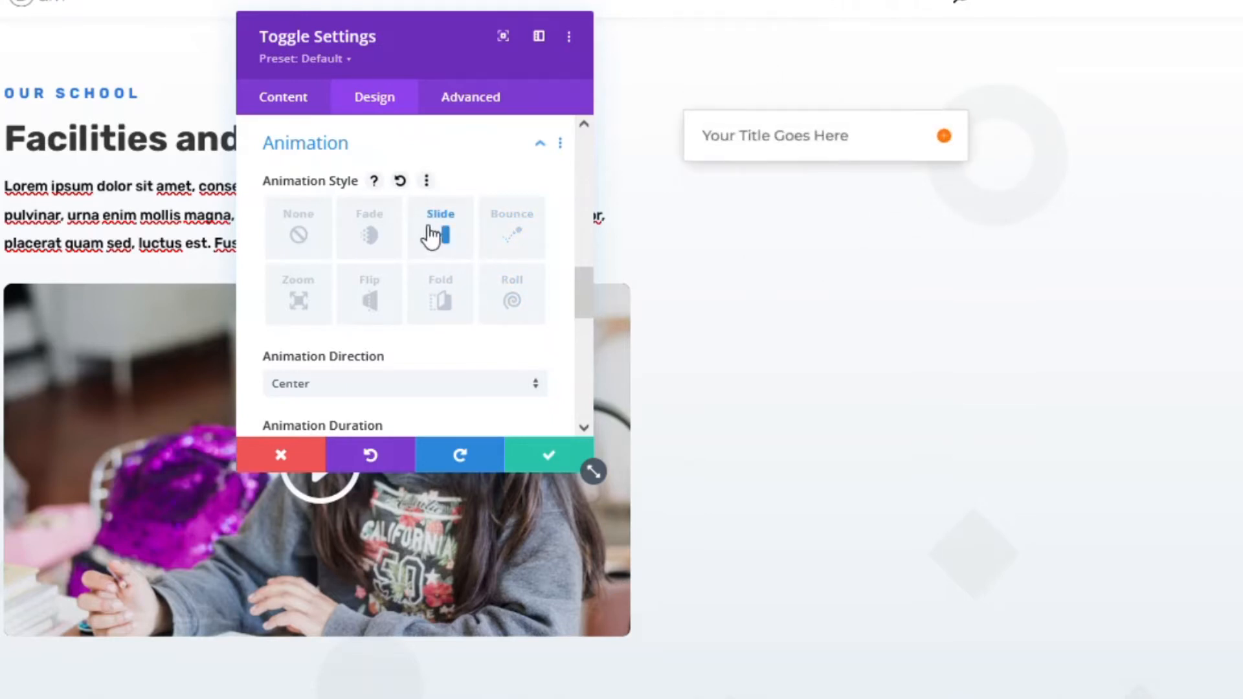
{"action": "left_click", "coordinate": [374, 233]}
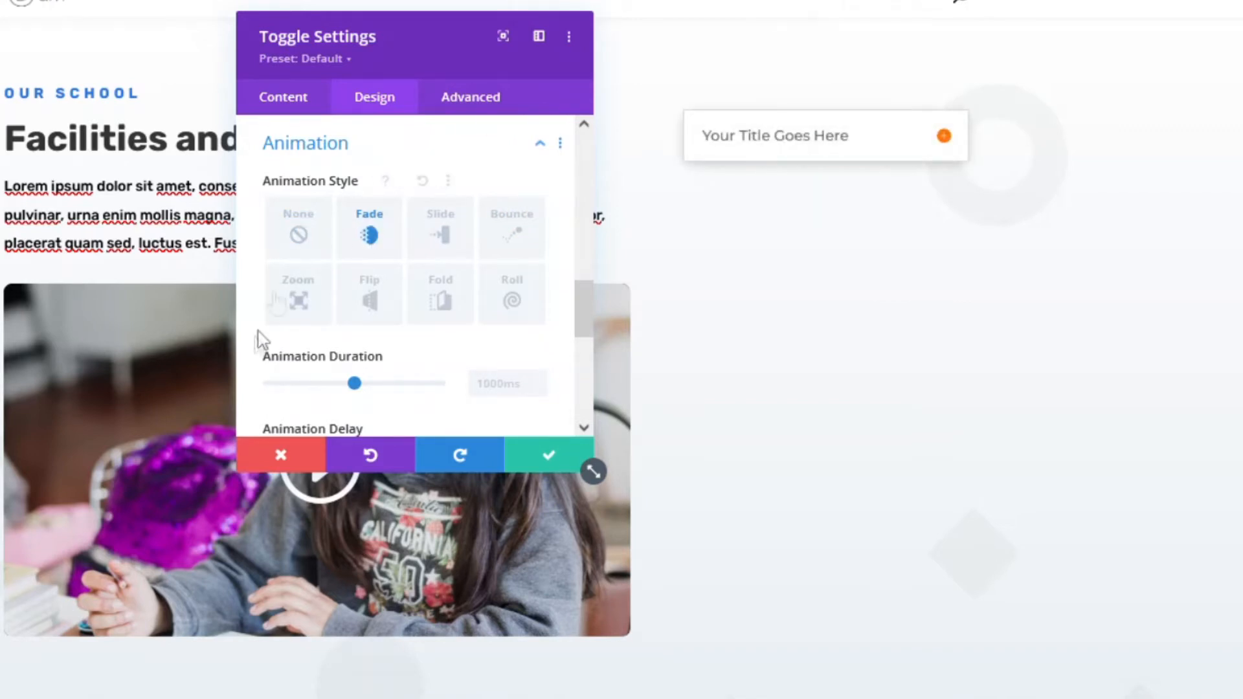
{"action": "left_click", "coordinate": [295, 303]}
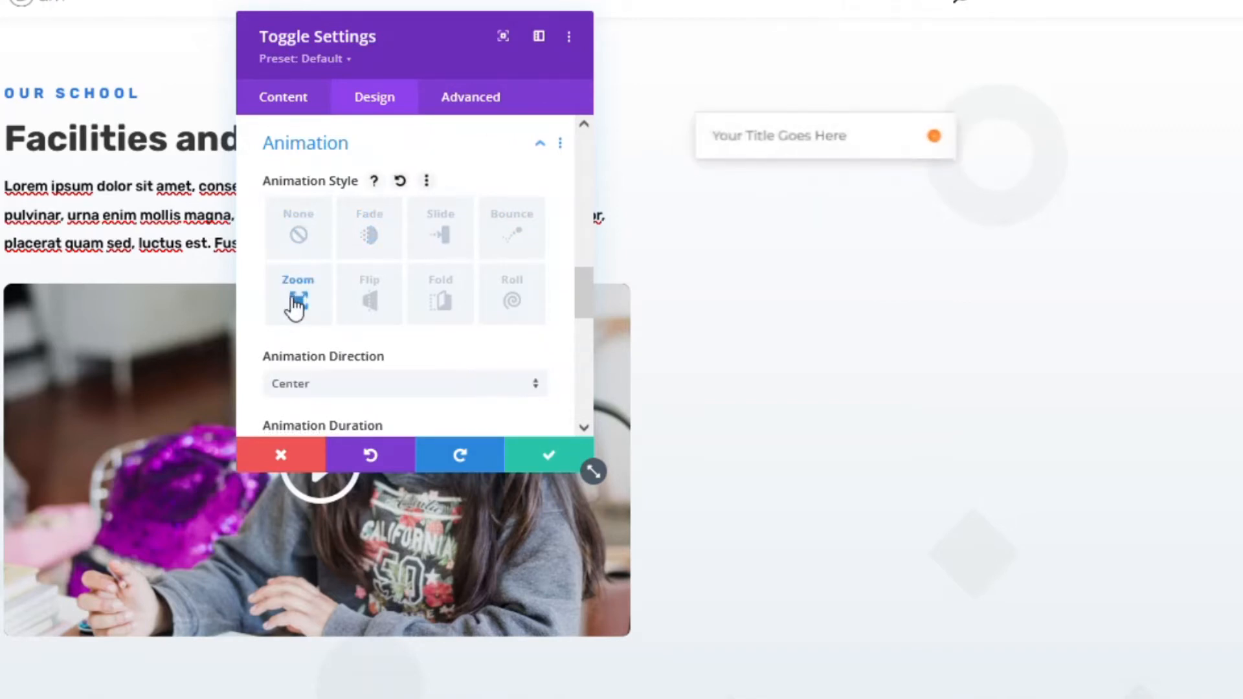
{"action": "left_click", "coordinate": [298, 237]}
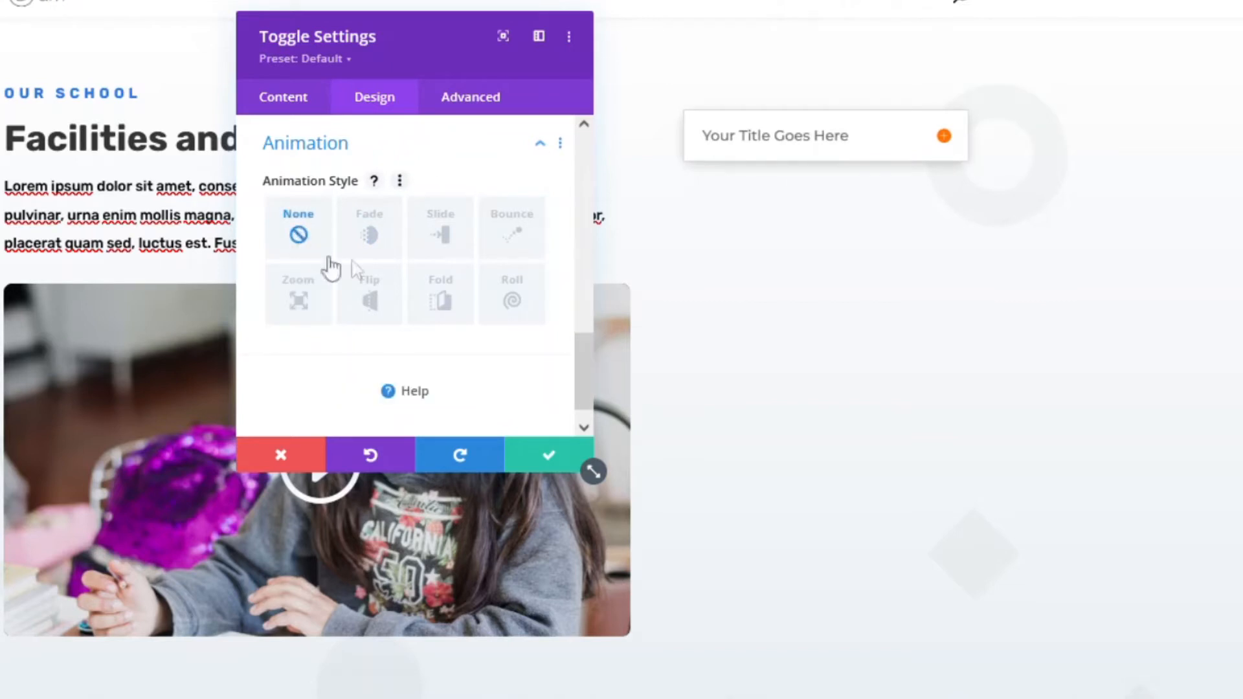
{"action": "scroll", "coordinate": [305, 262], "scroll_direction": "down", "scroll_amount": 1}
- Try top, left and other single-side borders on the toggle, then go back to all sides
{"action": "scroll", "coordinate": [336, 292], "scroll_direction": "up", "scroll_amount": 5}
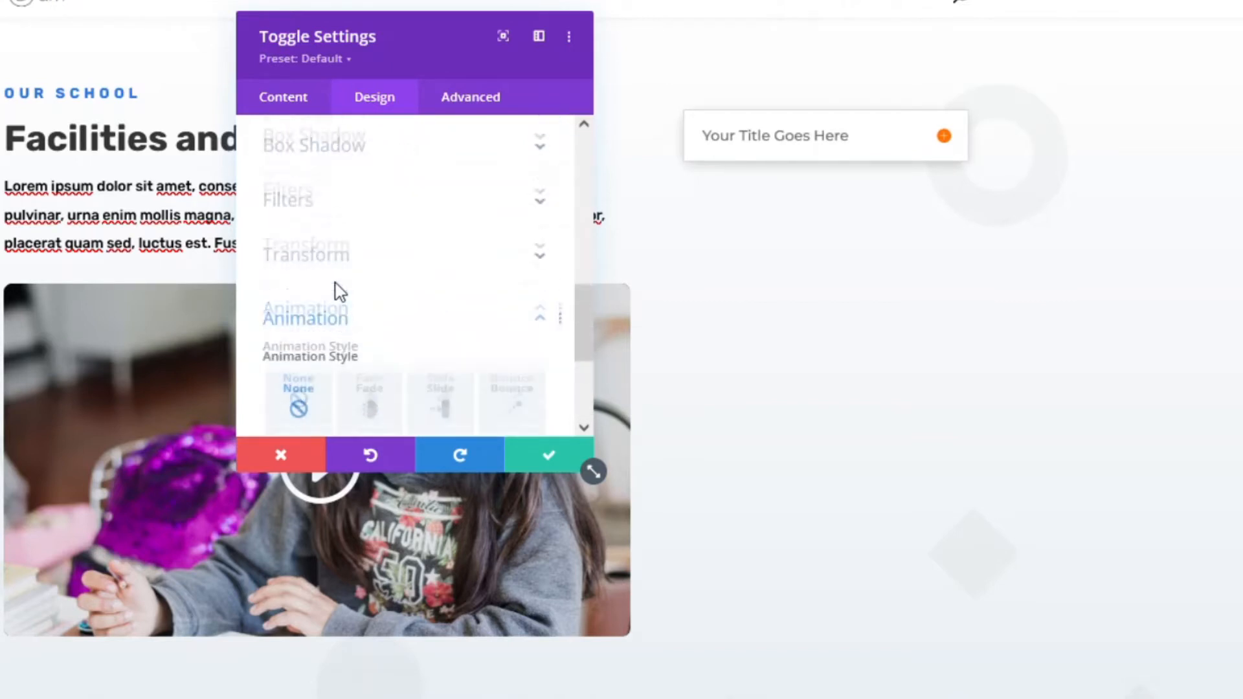
{"action": "left_click", "coordinate": [299, 309]}
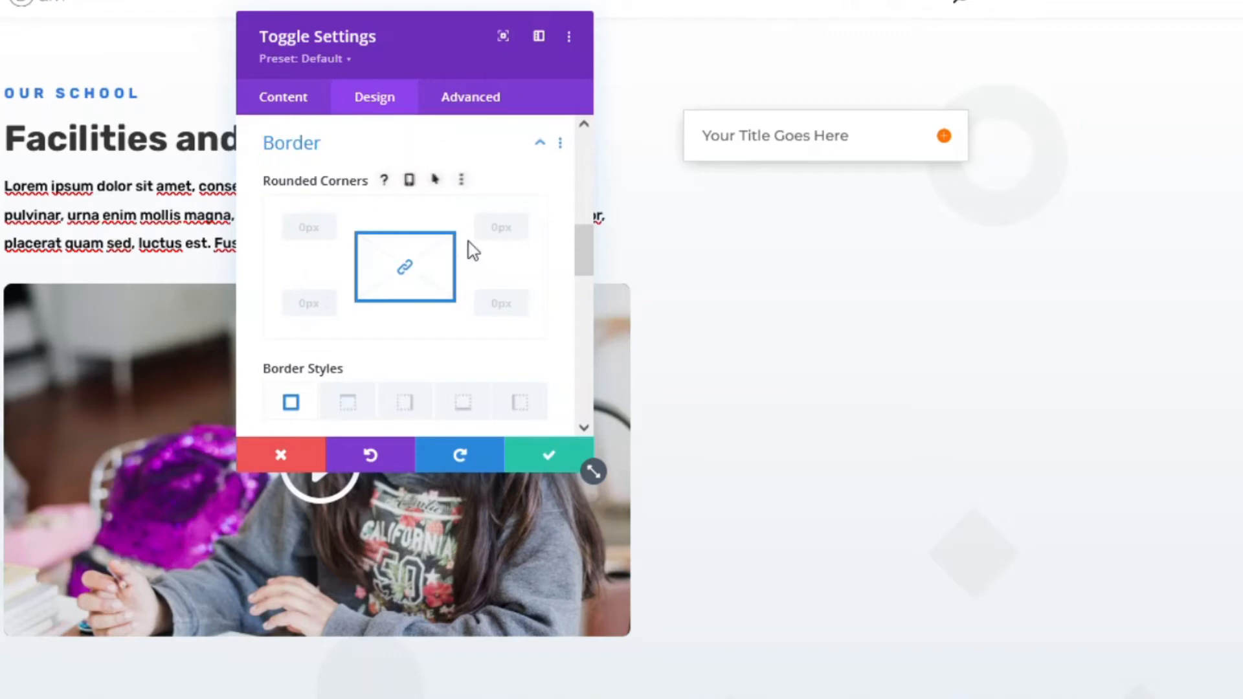
{"action": "scroll", "coordinate": [369, 223], "scroll_direction": "down", "scroll_amount": 5}
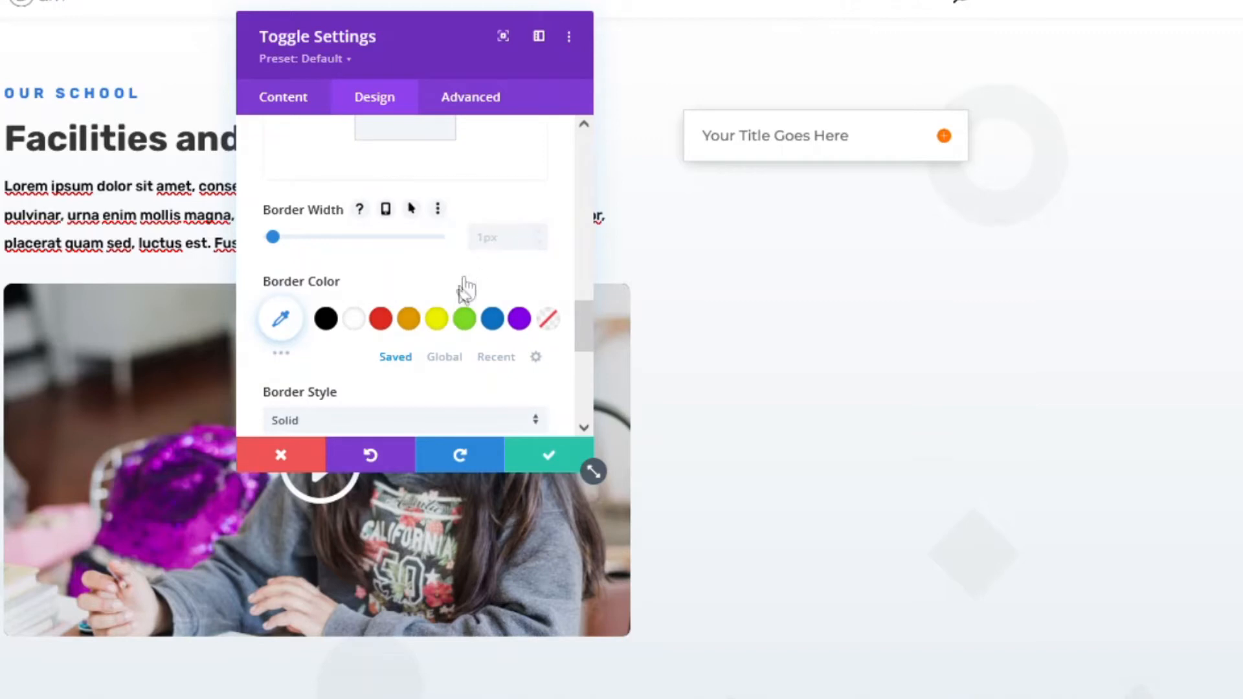
{"action": "scroll", "coordinate": [466, 289], "scroll_direction": "up", "scroll_amount": 5}
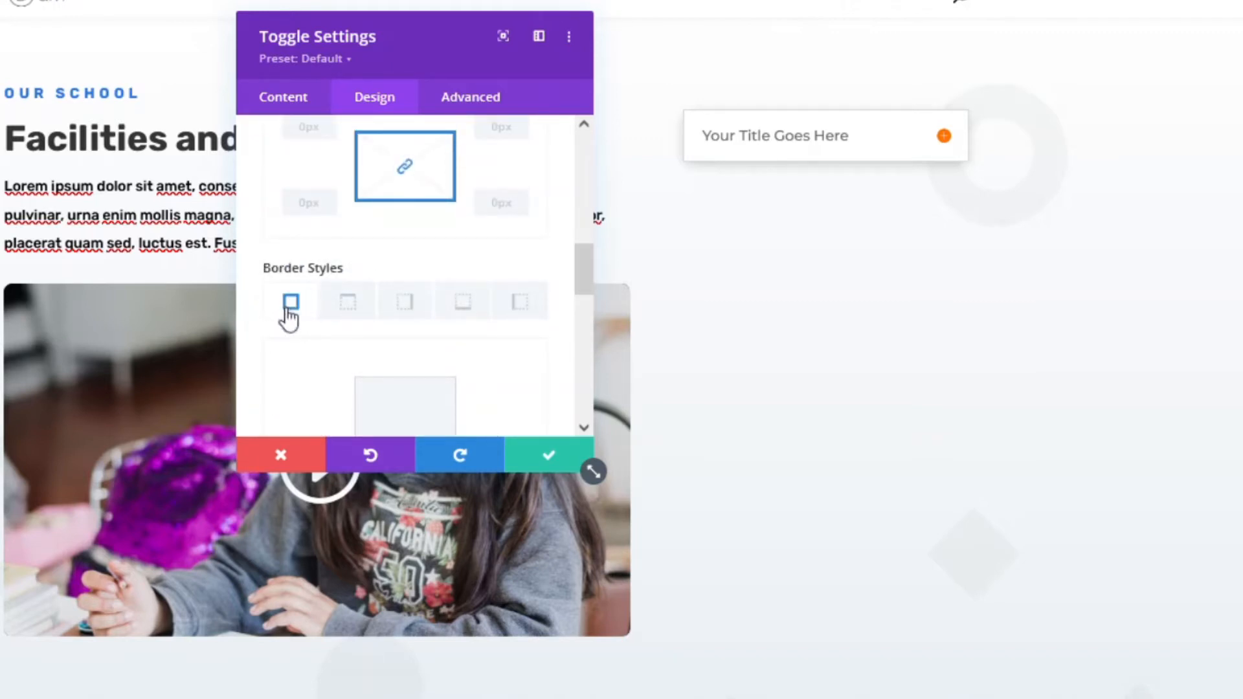
{"action": "left_click", "coordinate": [349, 303]}
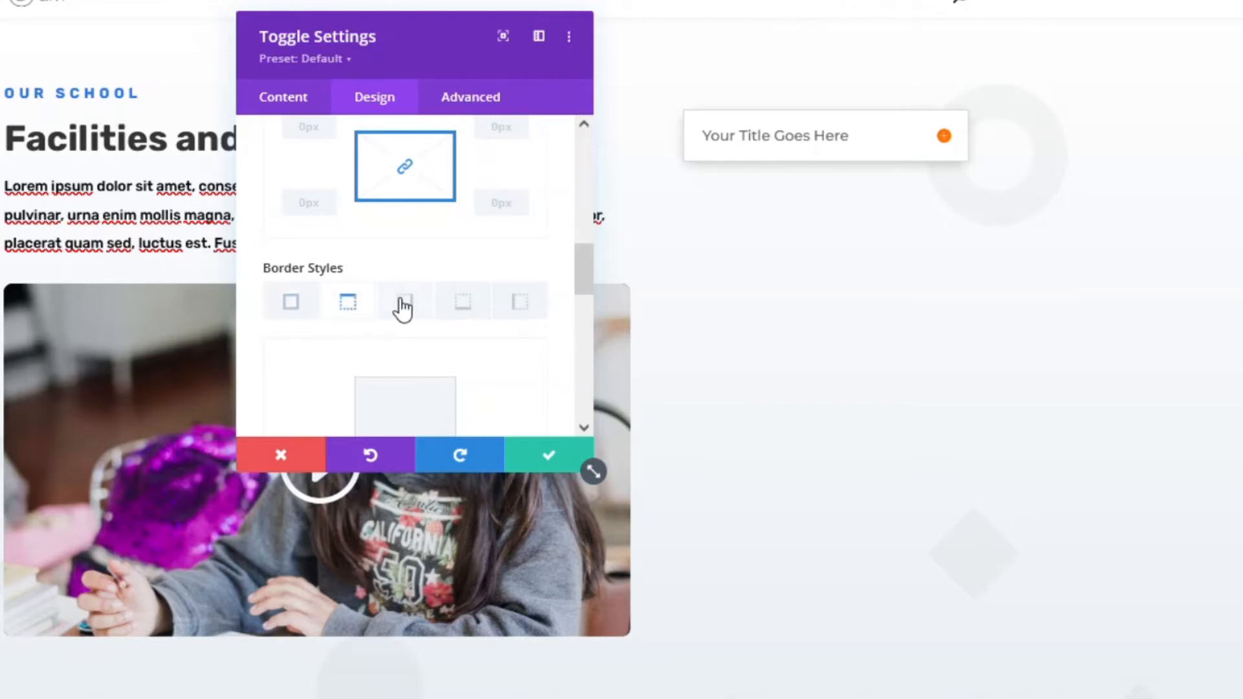
{"action": "left_click", "coordinate": [465, 307]}
{"action": "left_click", "coordinate": [522, 305]}
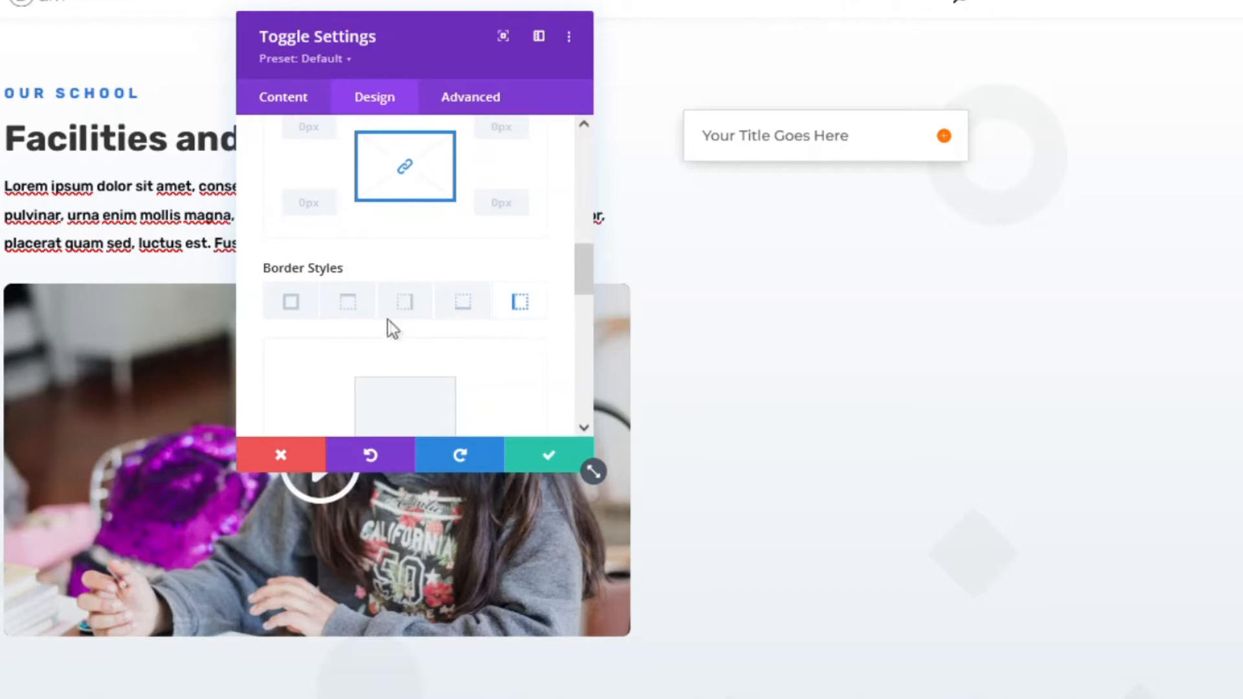
{"action": "left_click", "coordinate": [291, 303]}
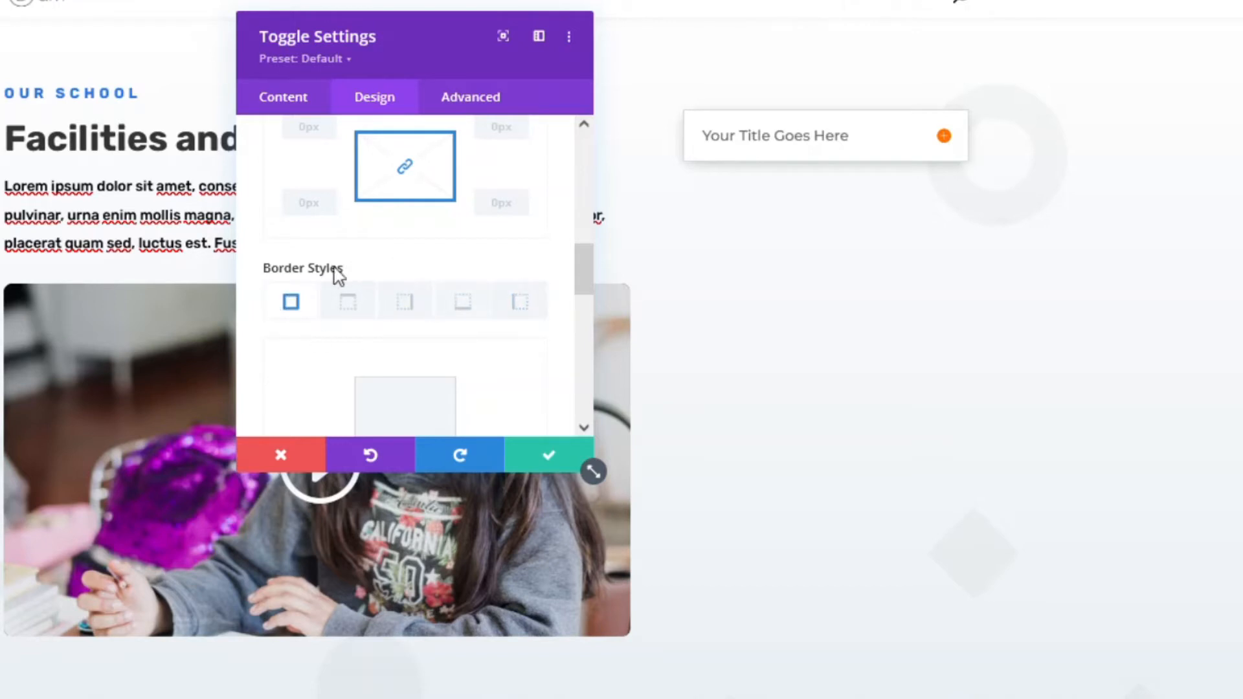
{"action": "scroll", "coordinate": [350, 272], "scroll_direction": "up", "scroll_amount": 2}
- Preview rounded corners from 12px up to 29px on the toggle, then reset them to 0px
{"action": "left_click", "coordinate": [324, 223]}
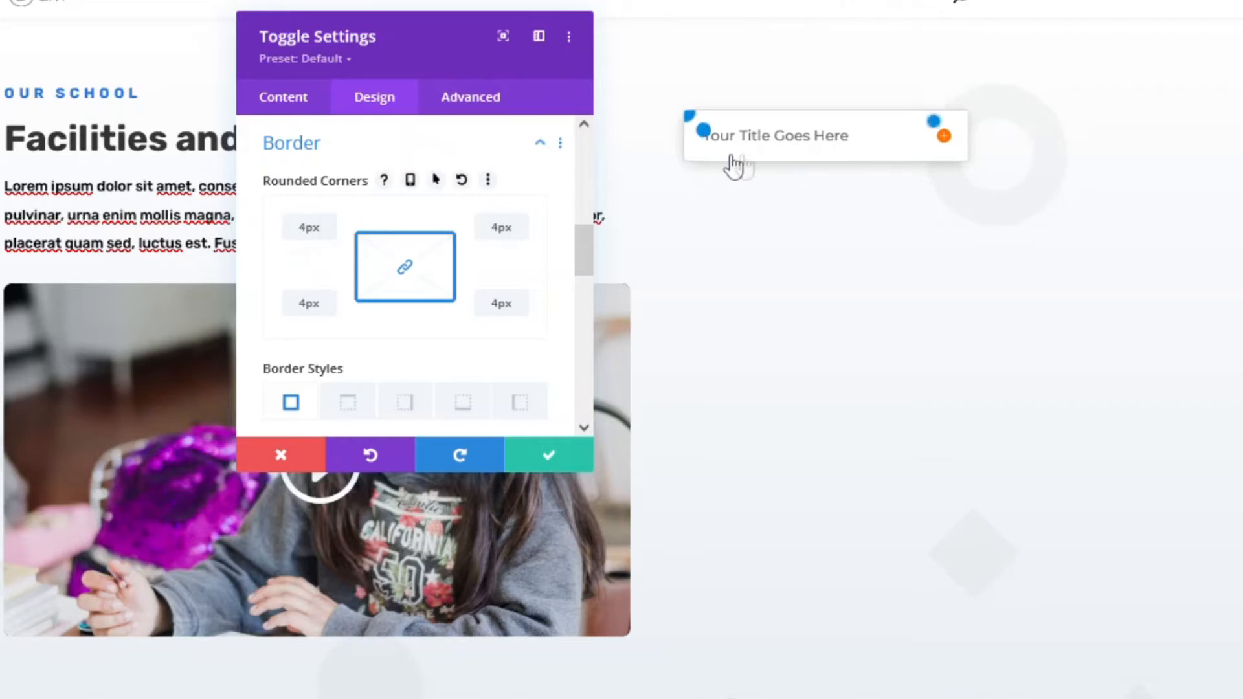
{"action": "left_click", "coordinate": [332, 224]}
{"action": "left_click", "coordinate": [332, 224]}
{"action": "left_click", "coordinate": [332, 224]}
{"action": "left_click", "coordinate": [332, 224]}
{"action": "left_click", "coordinate": [331, 224]}
{"action": "left_click", "coordinate": [332, 224]}
{"action": "left_click", "coordinate": [332, 224]}
{"action": "left_click", "coordinate": [332, 224]}
{"action": "left_click", "coordinate": [332, 224]}
{"action": "left_click", "coordinate": [332, 224]}
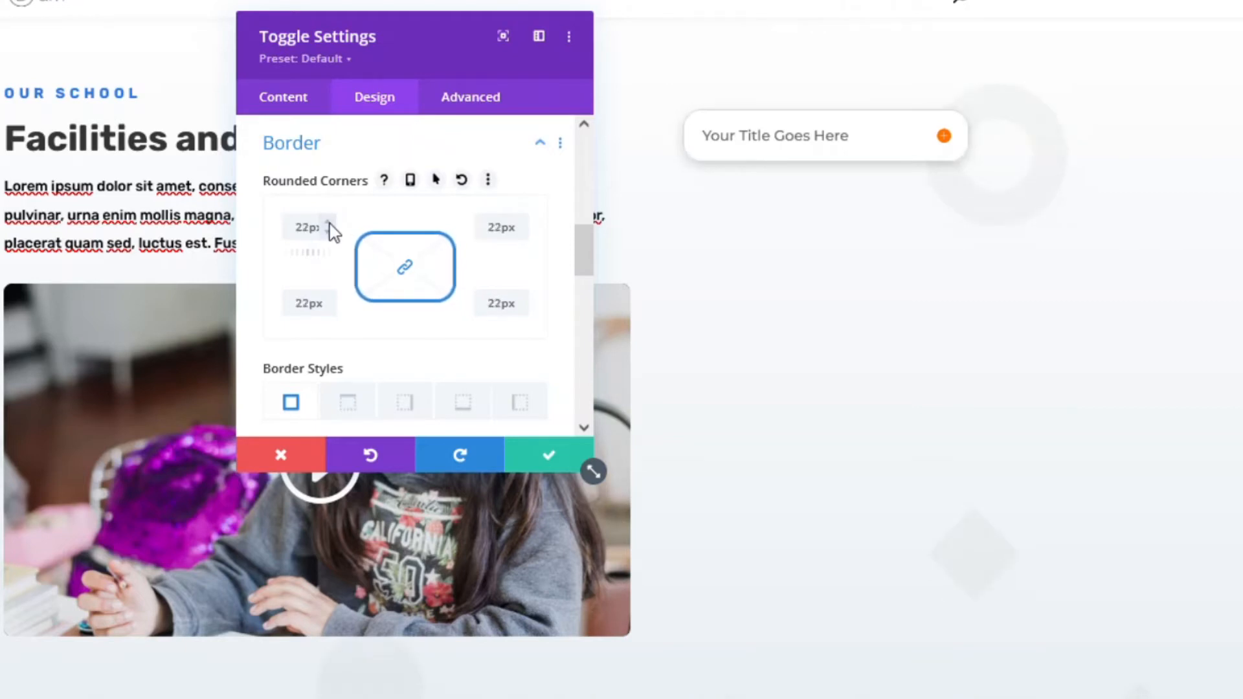
{"action": "left_click", "coordinate": [331, 224]}
{"action": "left_click", "coordinate": [332, 224]}
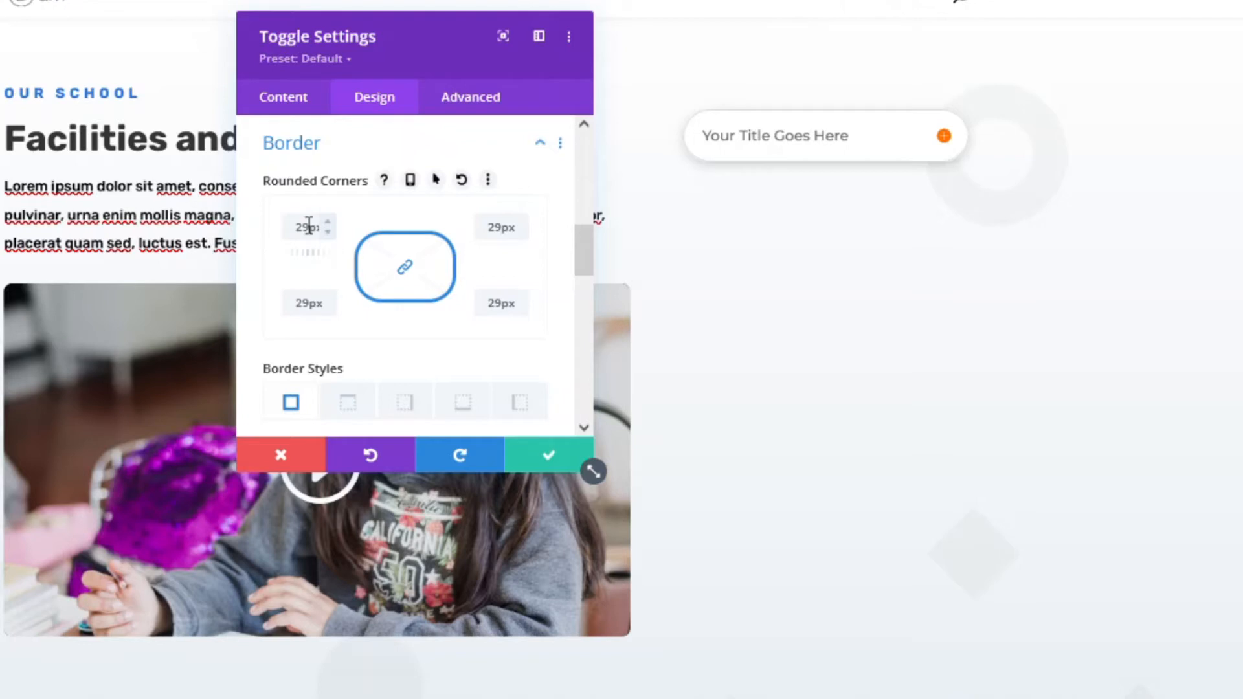
{"action": "left_click", "coordinate": [327, 233]}
{"action": "left_click", "coordinate": [328, 232]}
{"action": "left_click", "coordinate": [329, 238]}
{"action": "scroll", "coordinate": [372, 280], "scroll_direction": "down", "scroll_amount": 4}
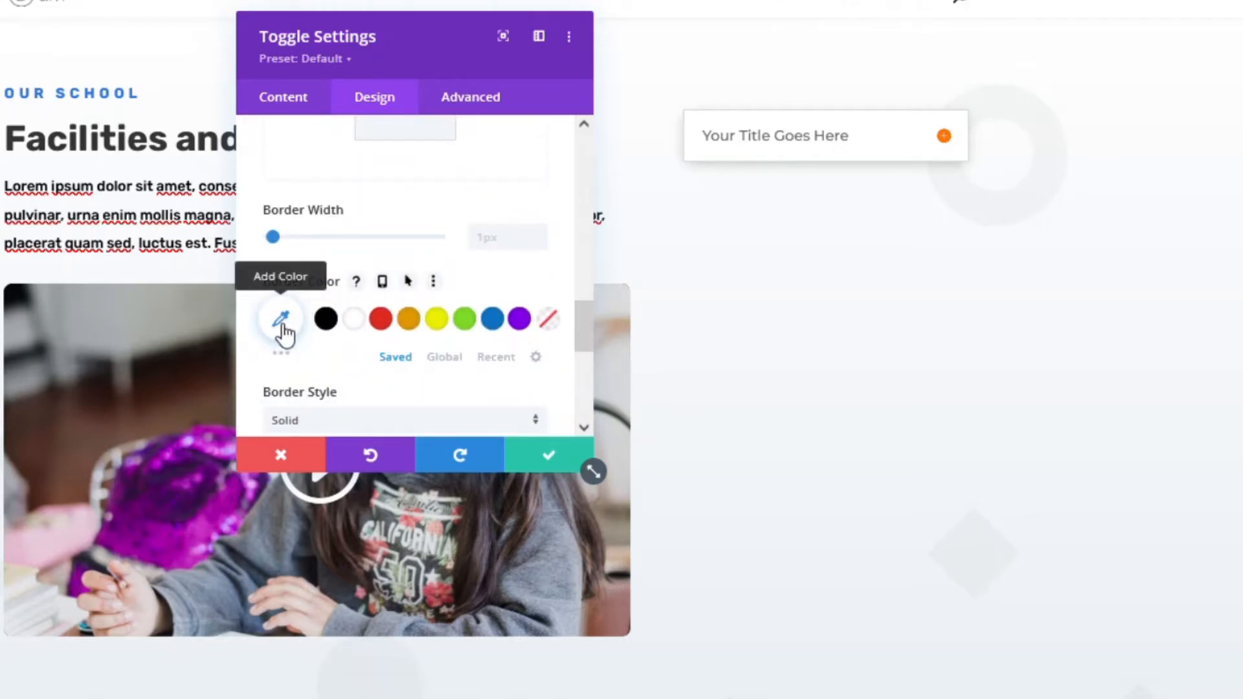
- Give the toggle an orange #ff7700 border colour from the Recent palette
{"action": "left_click", "coordinate": [494, 360]}
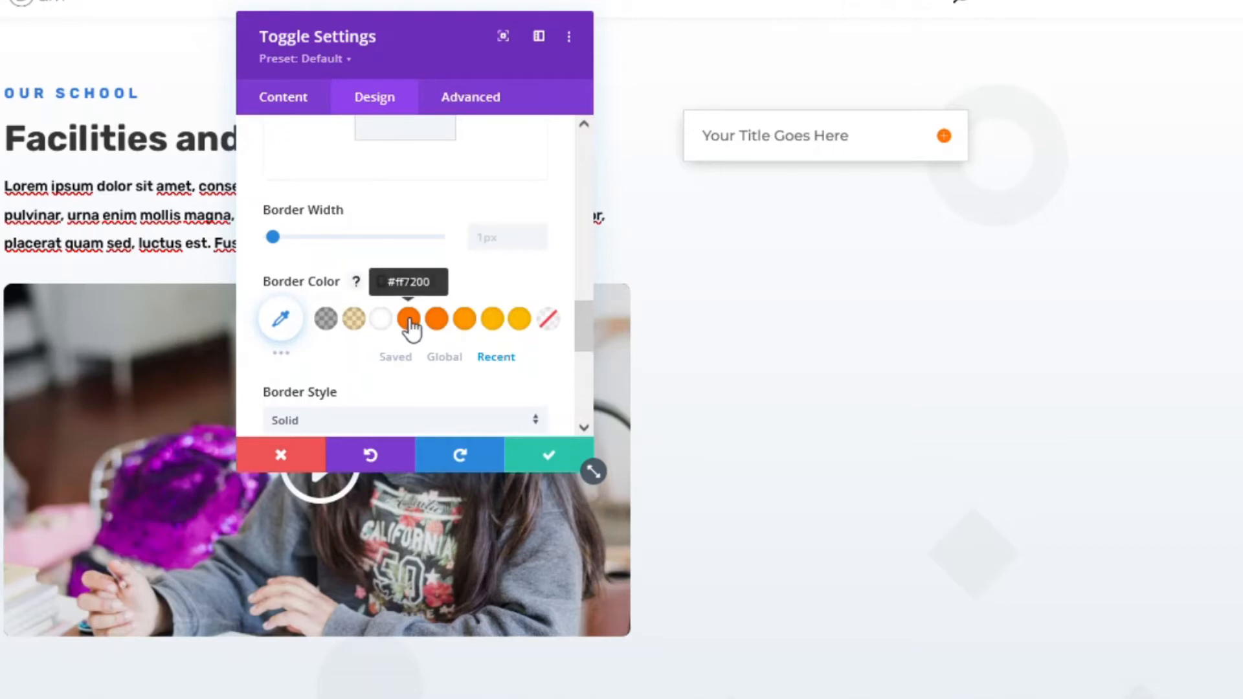
{"action": "left_click", "coordinate": [438, 323]}
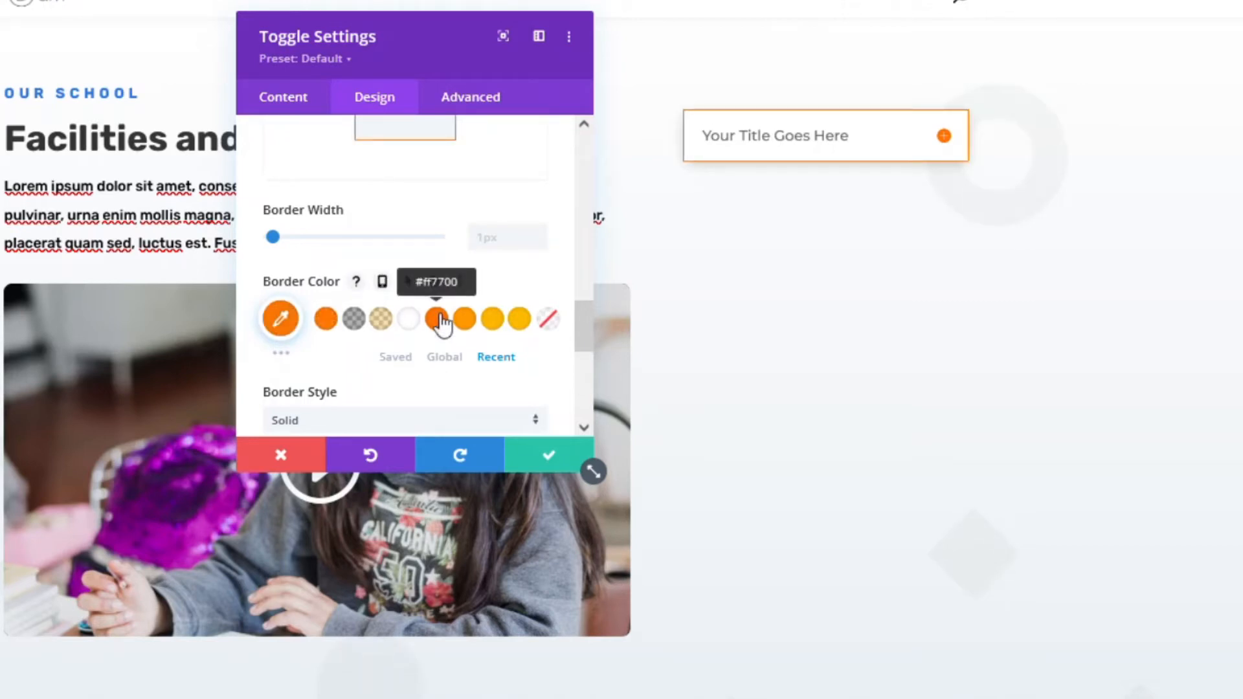
{"action": "scroll", "coordinate": [367, 314], "scroll_direction": "up", "scroll_amount": 4}
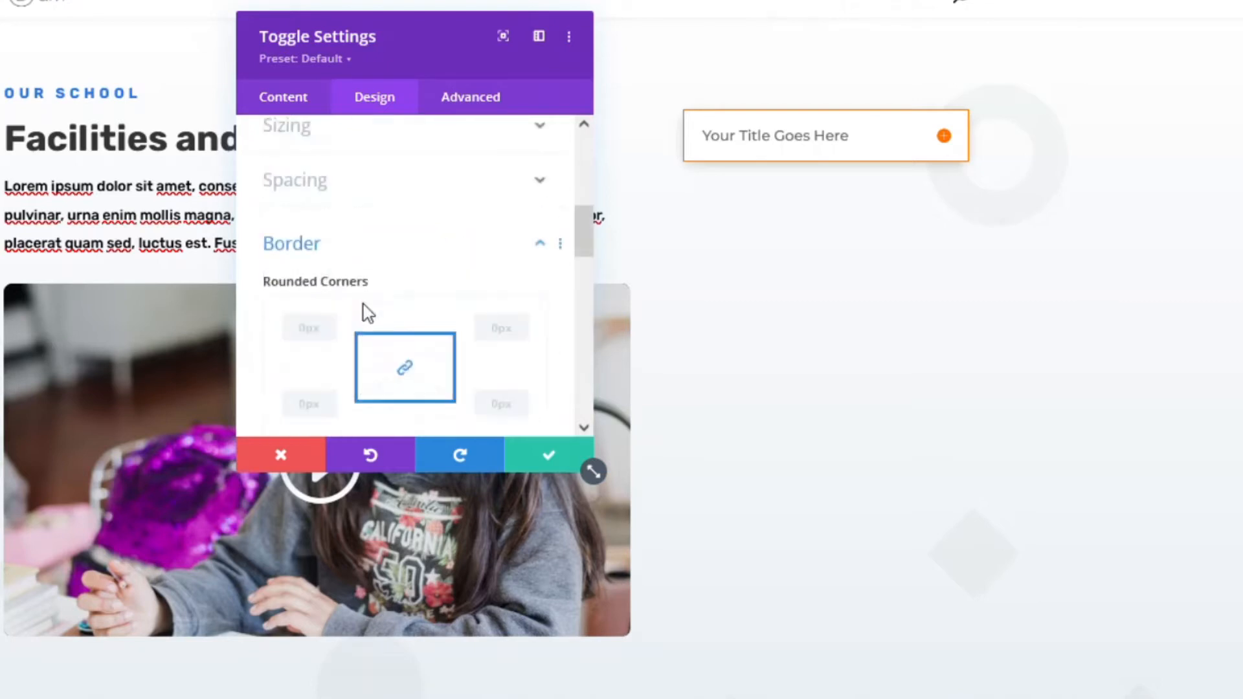
- Set the toggle title text colour to black and open the toggle to preview it
{"action": "scroll", "coordinate": [367, 313], "scroll_direction": "up", "scroll_amount": 5}
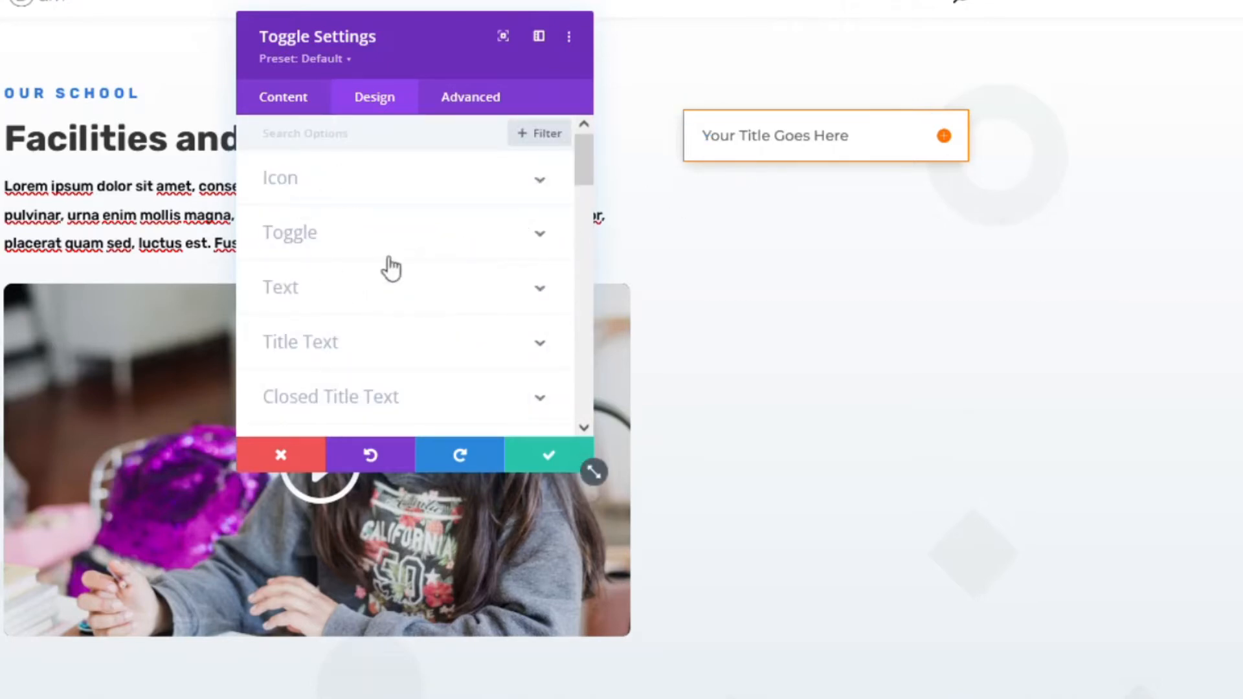
{"action": "left_click", "coordinate": [304, 343]}
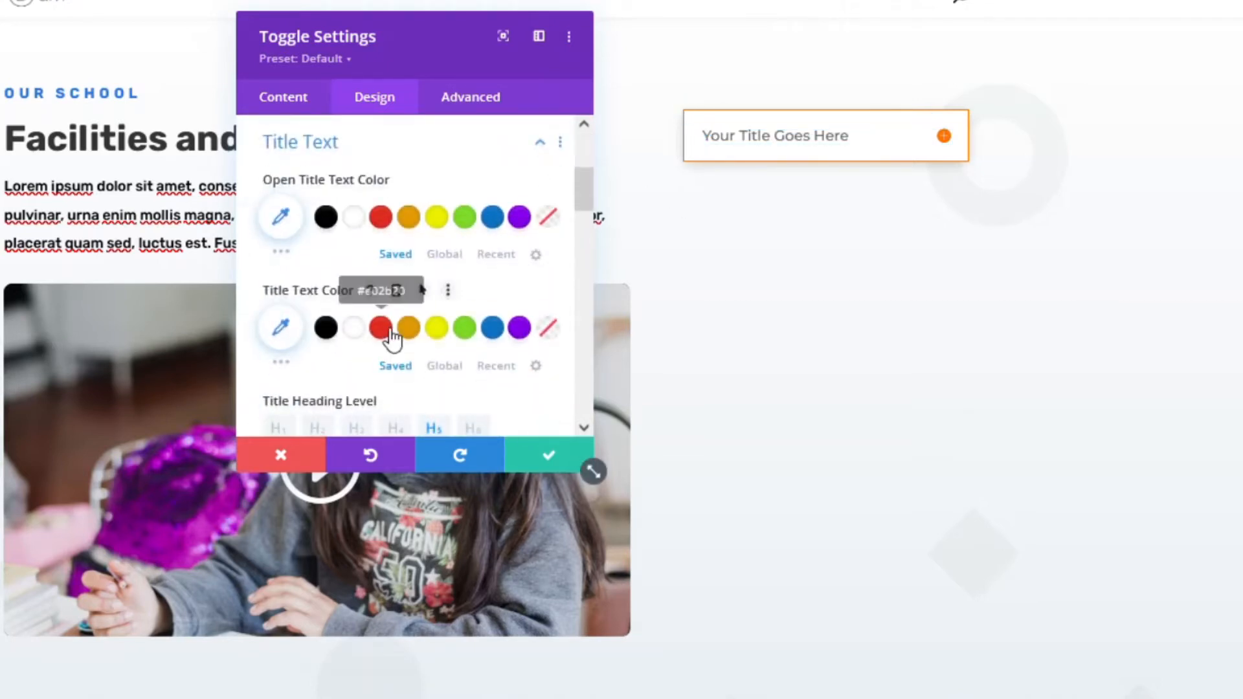
{"action": "scroll", "coordinate": [395, 324], "scroll_direction": "up", "scroll_amount": 3}
{"action": "scroll", "coordinate": [363, 310], "scroll_direction": "down", "scroll_amount": 5}
{"action": "scroll", "coordinate": [397, 289], "scroll_direction": "up", "scroll_amount": 2}
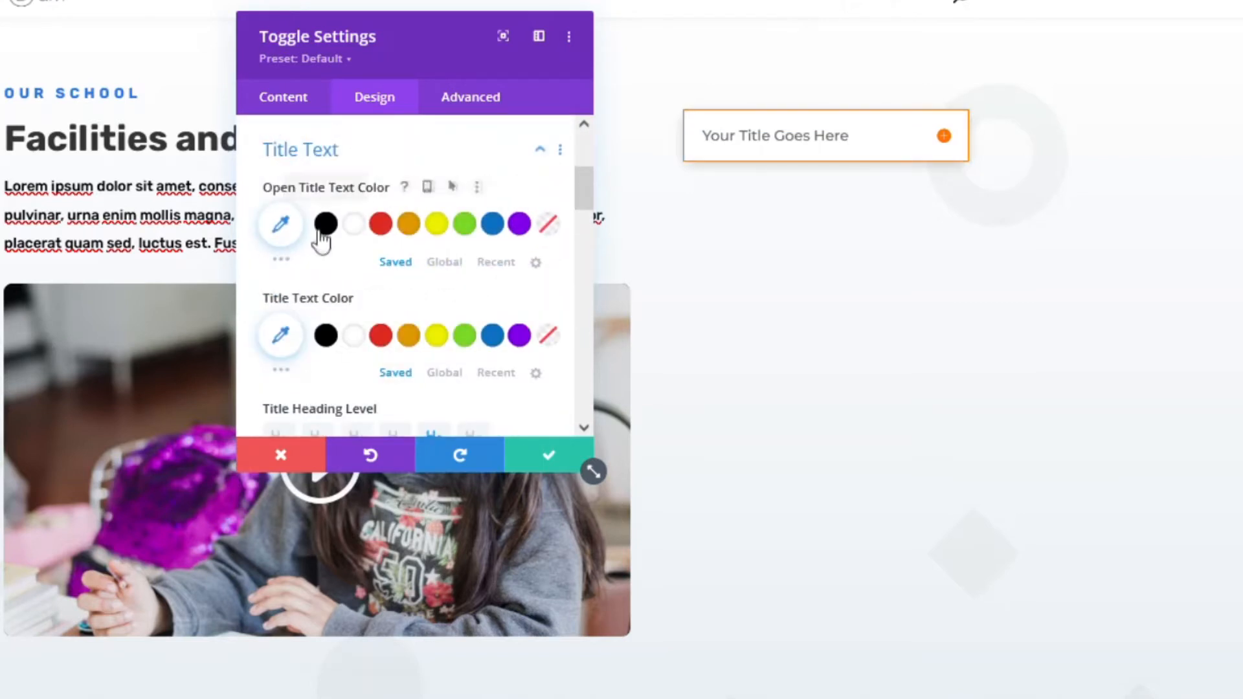
{"action": "left_click", "coordinate": [324, 335]}
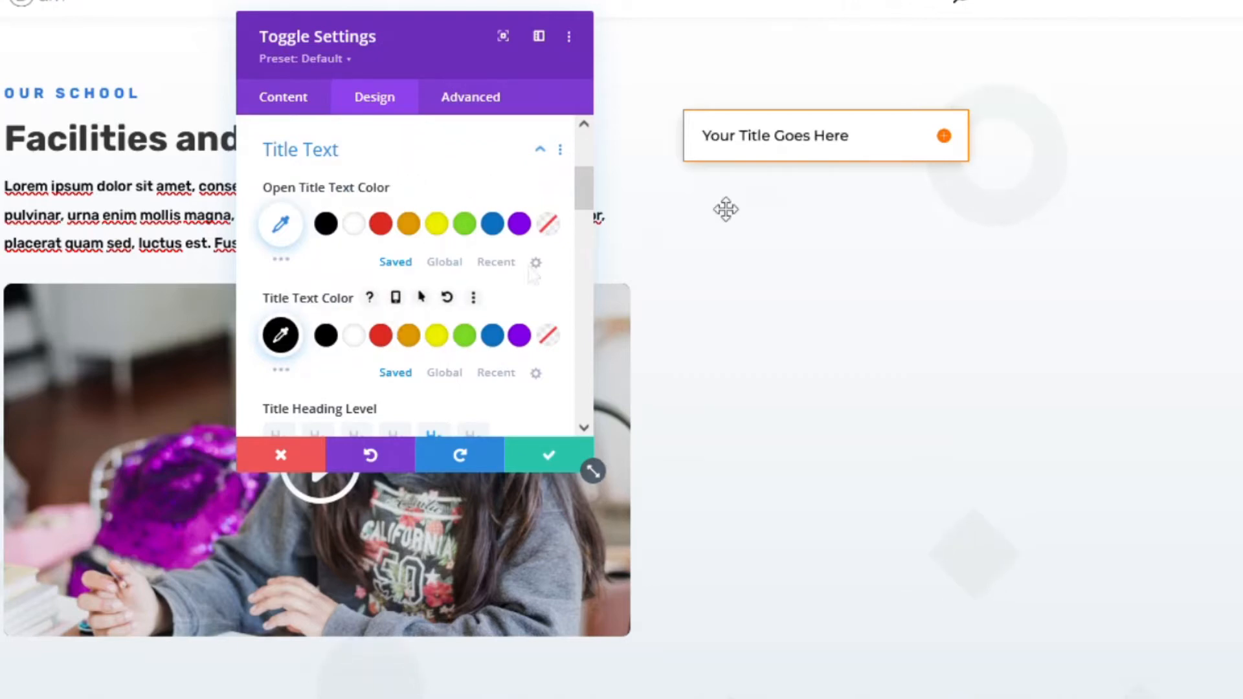
{"action": "left_click", "coordinate": [950, 148]}
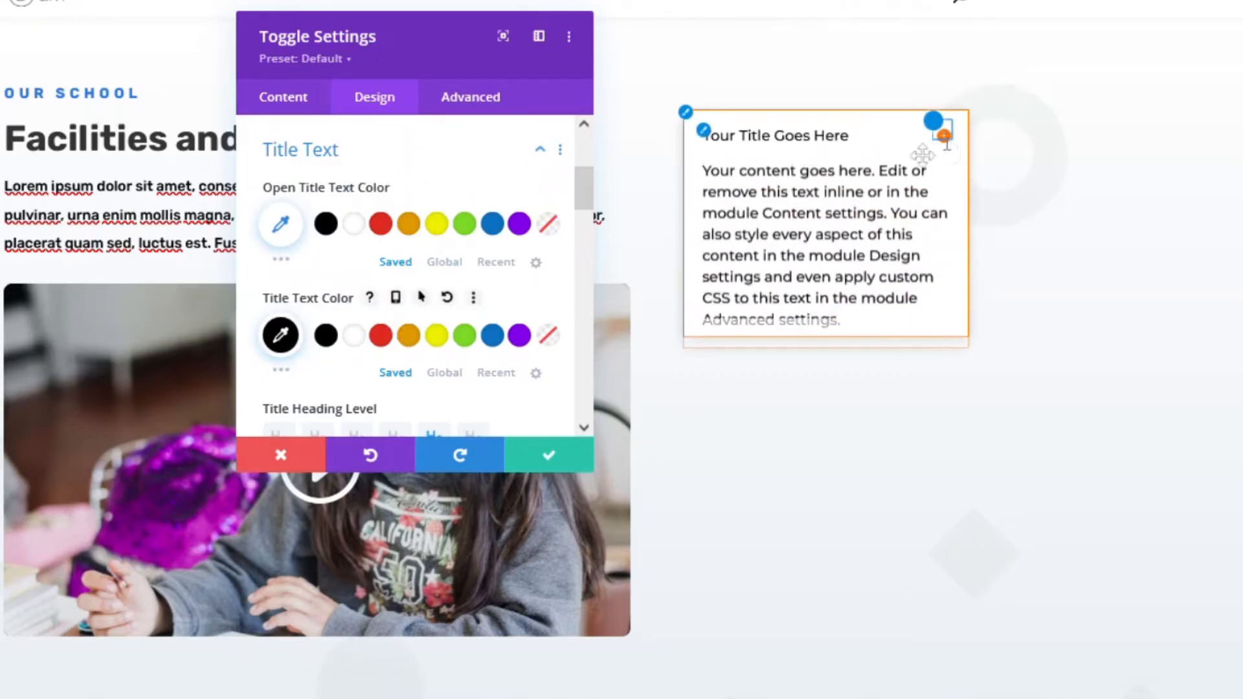
{"action": "scroll", "coordinate": [480, 295], "scroll_direction": "down", "scroll_amount": 4}
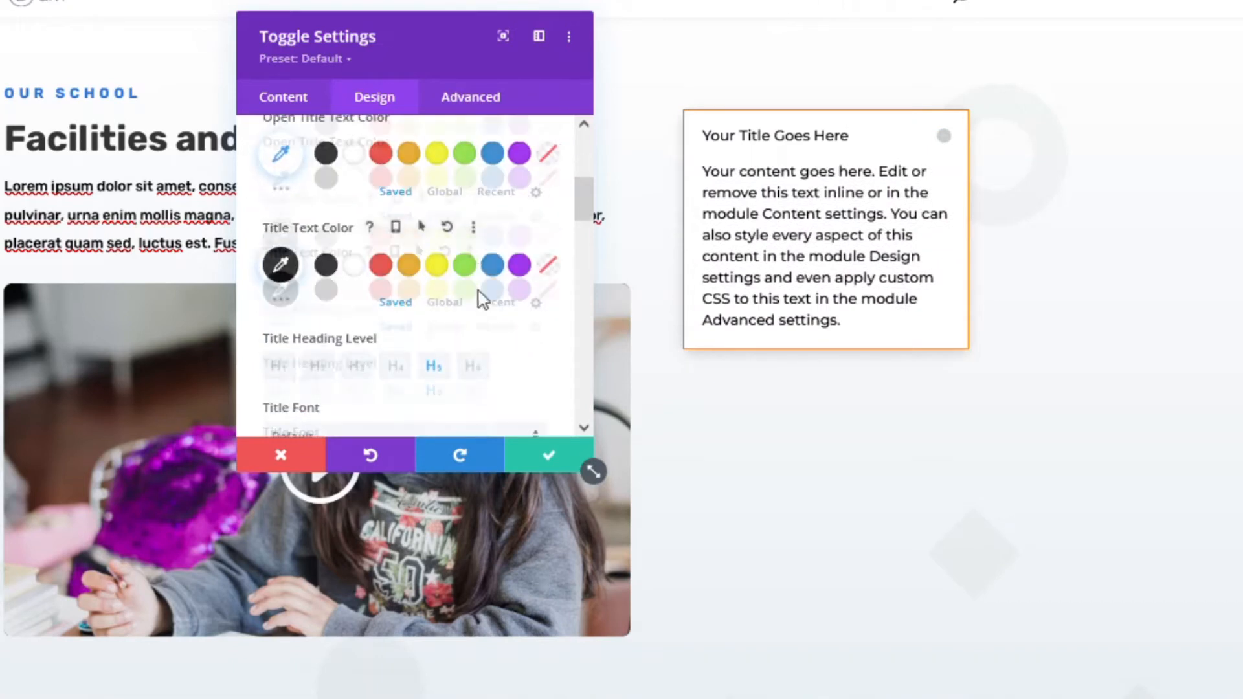
{"action": "scroll", "coordinate": [415, 275], "scroll_direction": "down", "scroll_amount": 2}
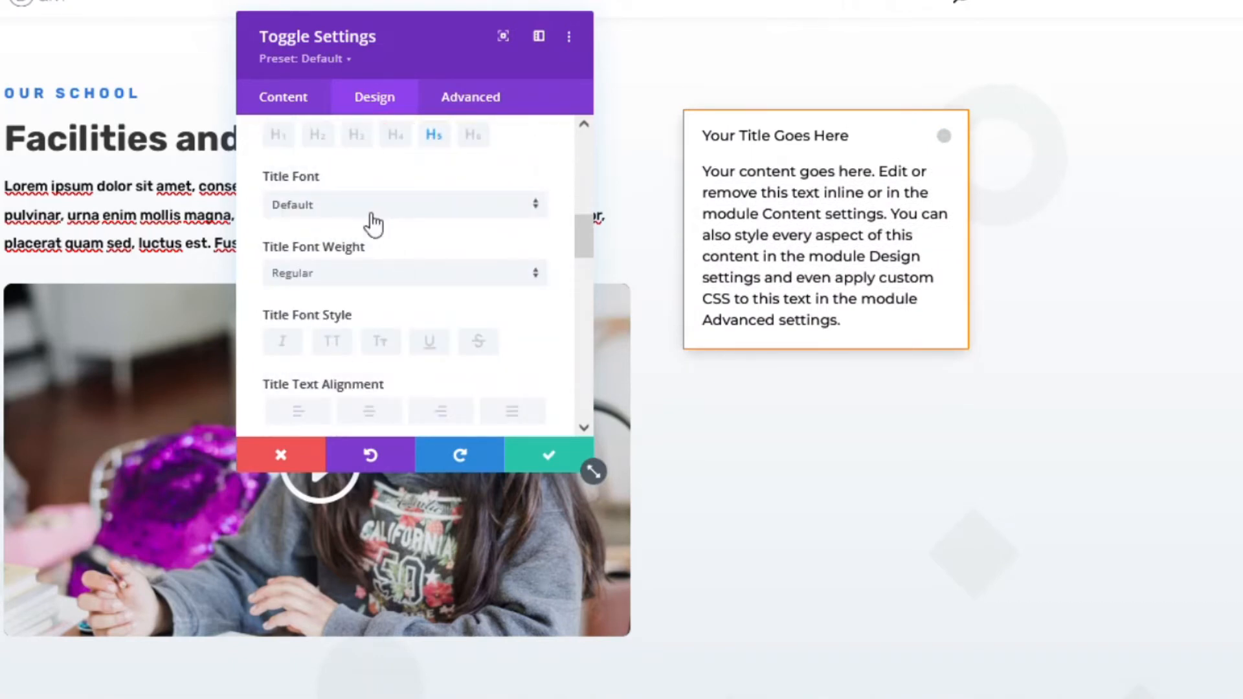
- Set the title font to Rubik, size 18px, with 1px letter spacing
{"action": "left_click", "coordinate": [372, 213]}
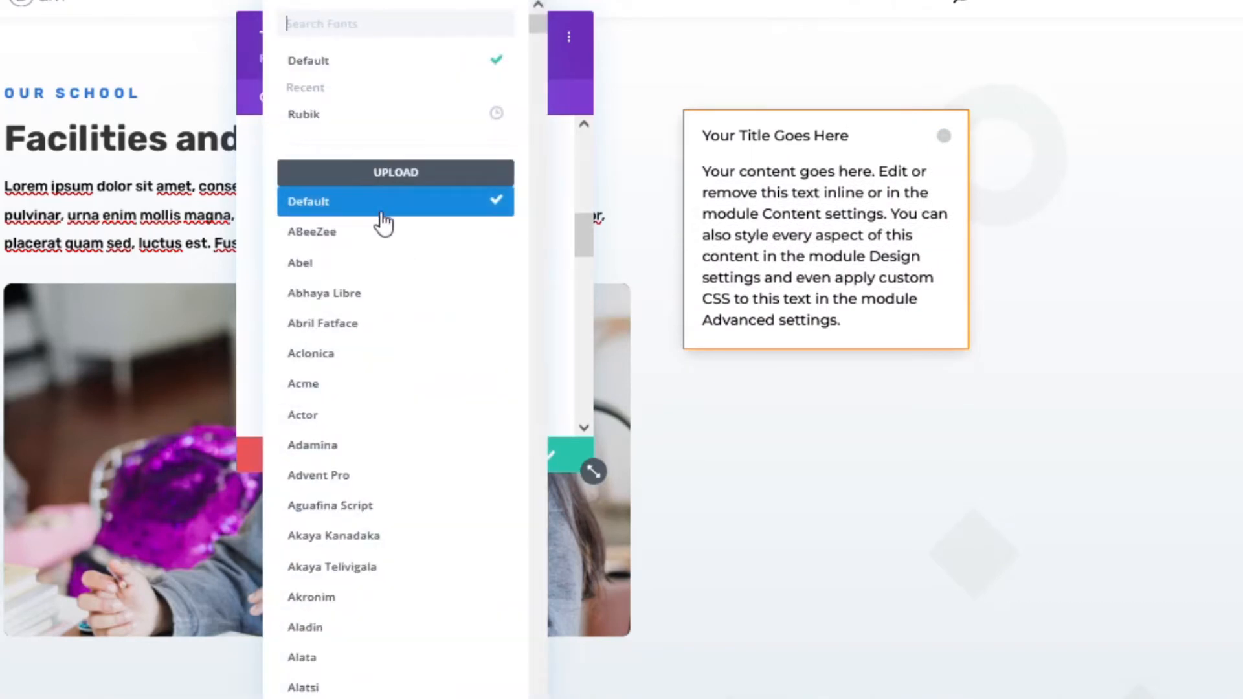
{"action": "left_click", "coordinate": [313, 123]}
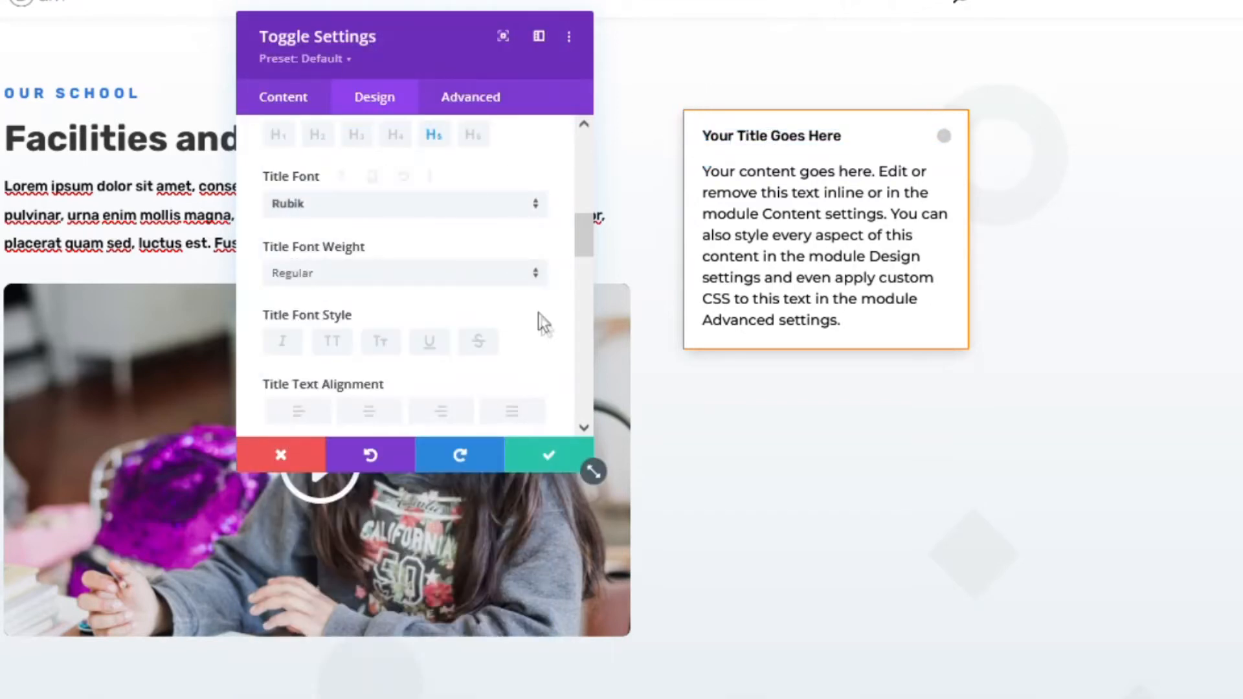
{"action": "scroll", "coordinate": [535, 319], "scroll_direction": "down", "scroll_amount": 3}
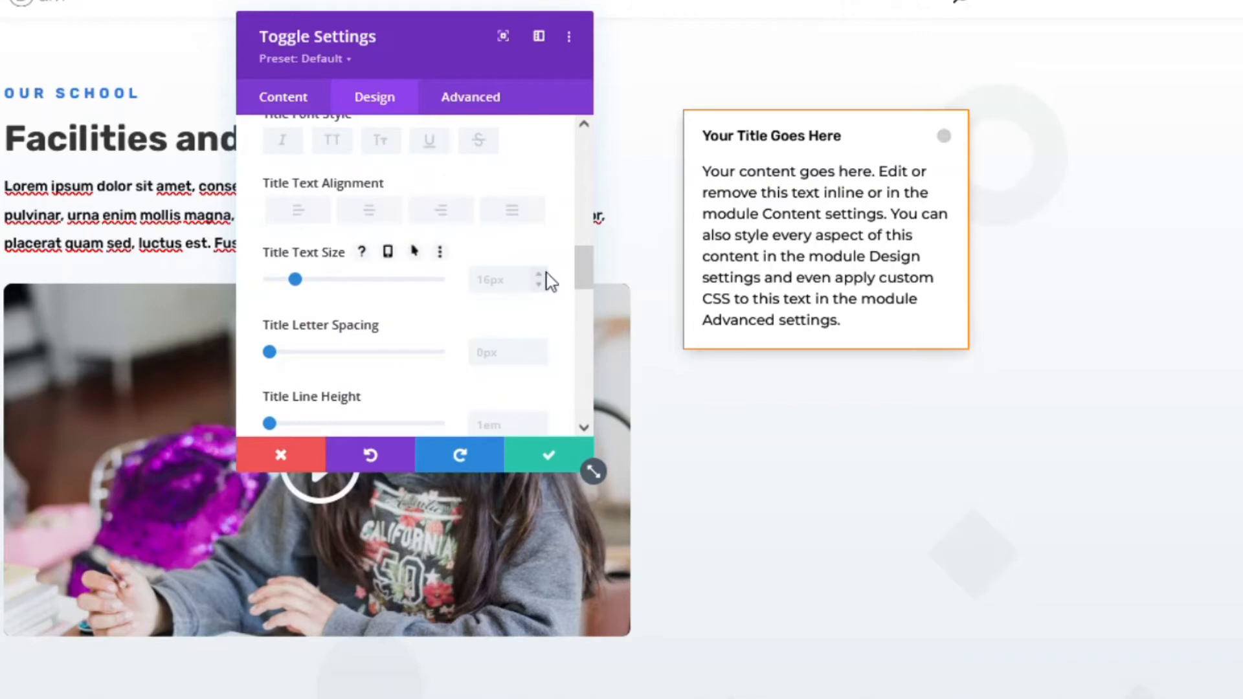
{"action": "left_click", "coordinate": [538, 275]}
{"action": "left_click", "coordinate": [538, 275]}
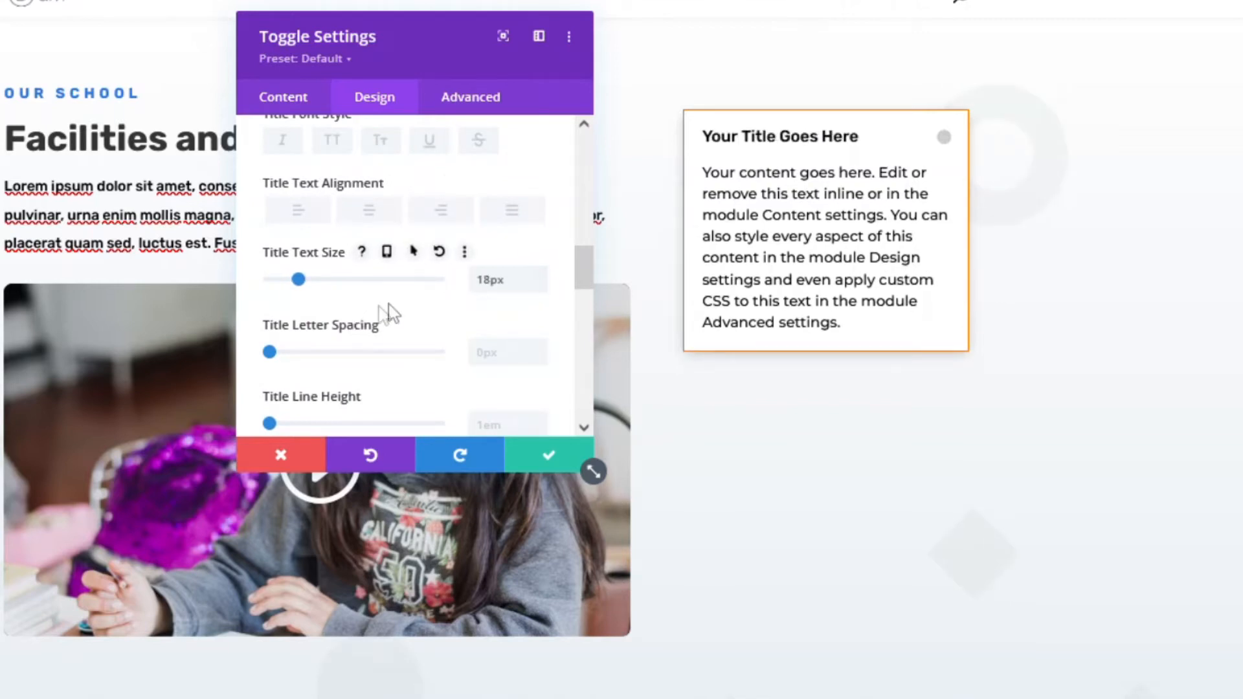
{"action": "scroll", "coordinate": [382, 310], "scroll_direction": "down", "scroll_amount": 2}
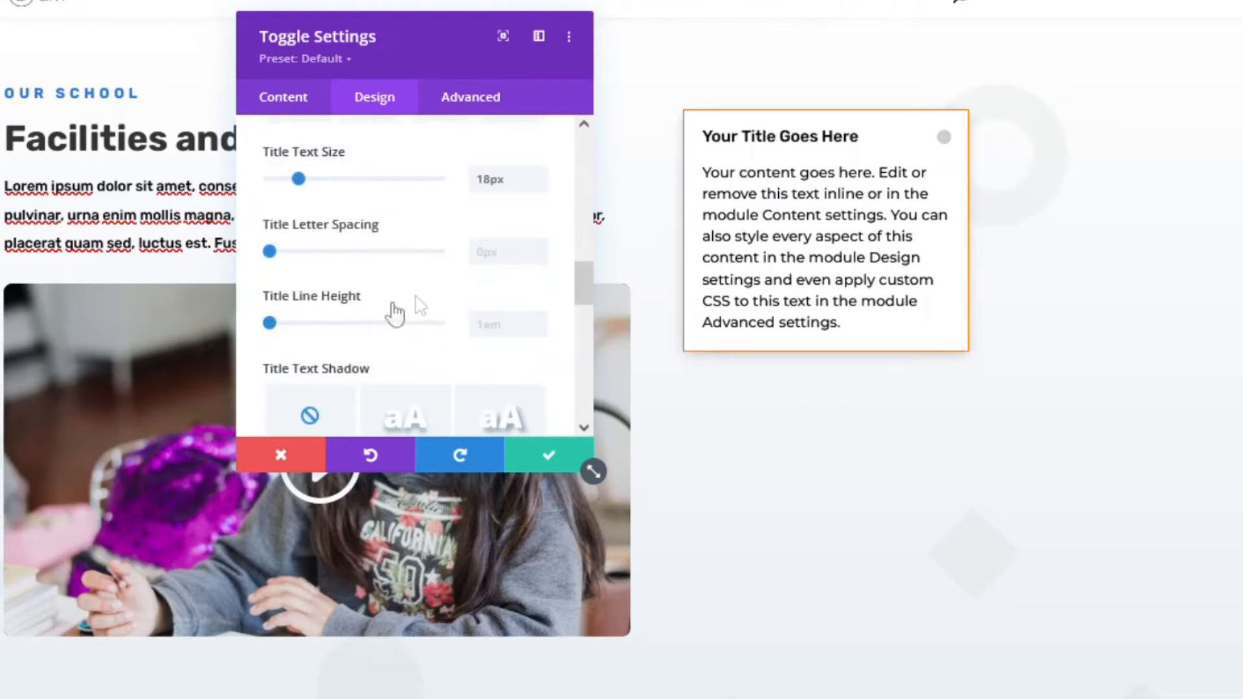
{"action": "left_click", "coordinate": [542, 249]}
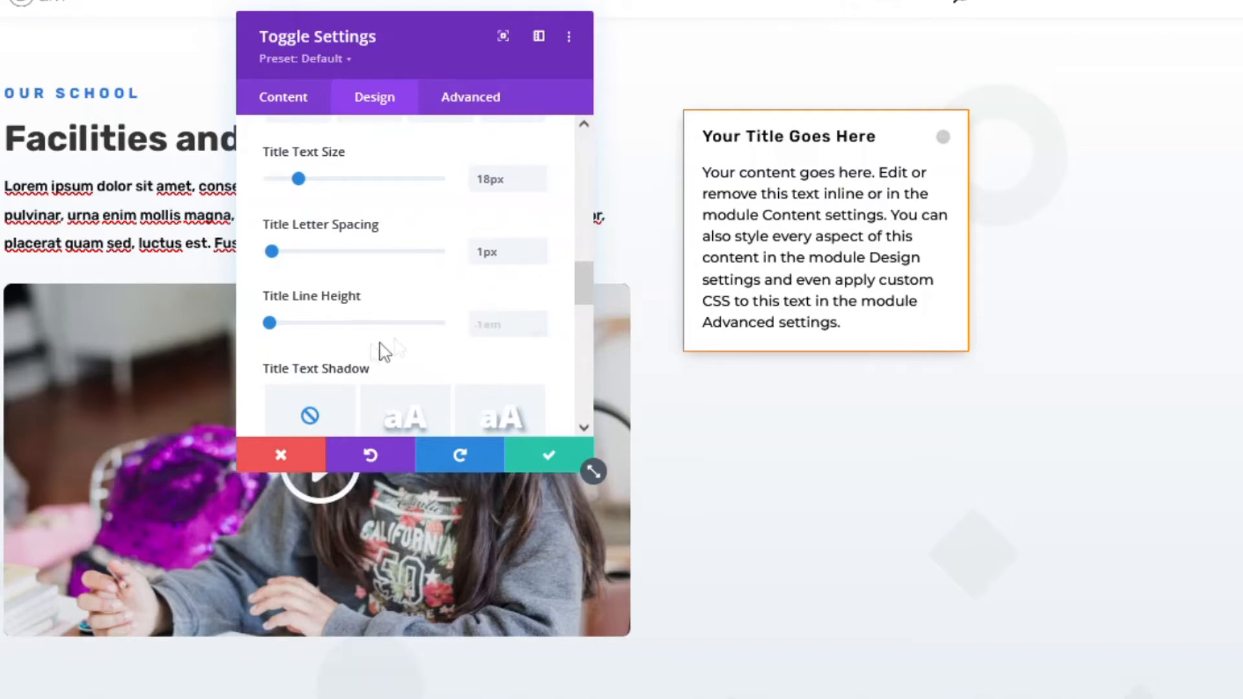
{"action": "scroll", "coordinate": [389, 334], "scroll_direction": "down", "scroll_amount": 5}
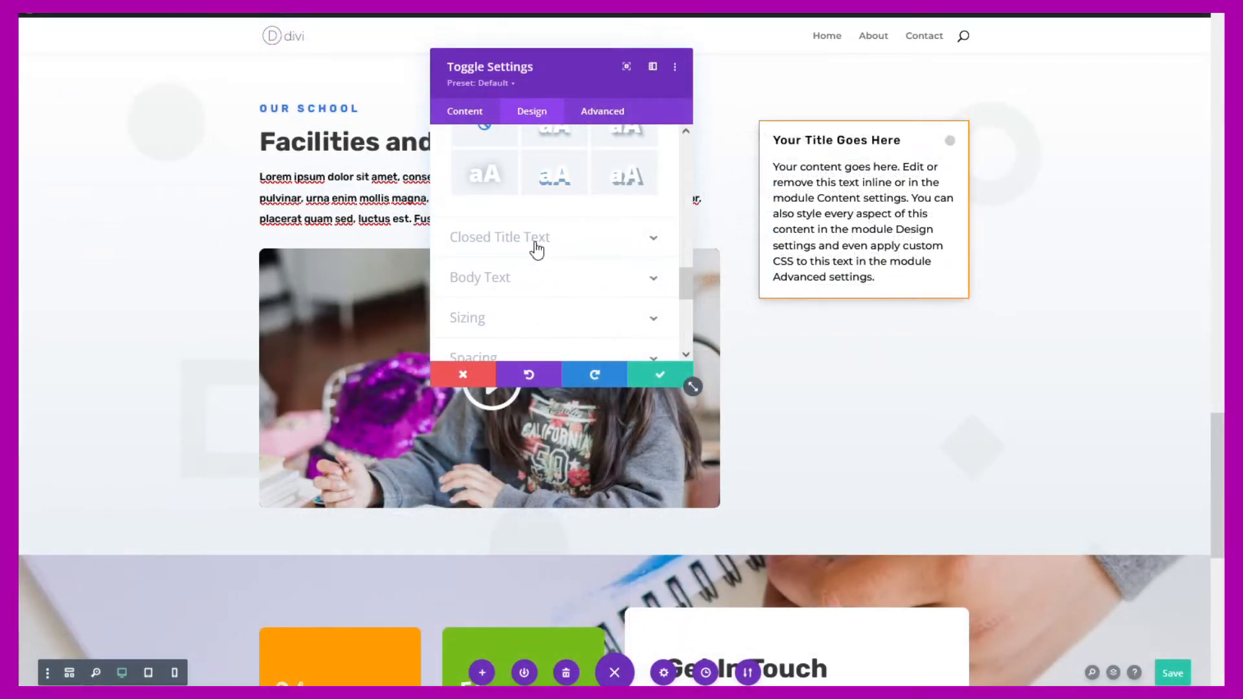
- Collapse the toggle, save and close its settings, then duplicate it below itself
{"action": "left_click", "coordinate": [536, 249]}
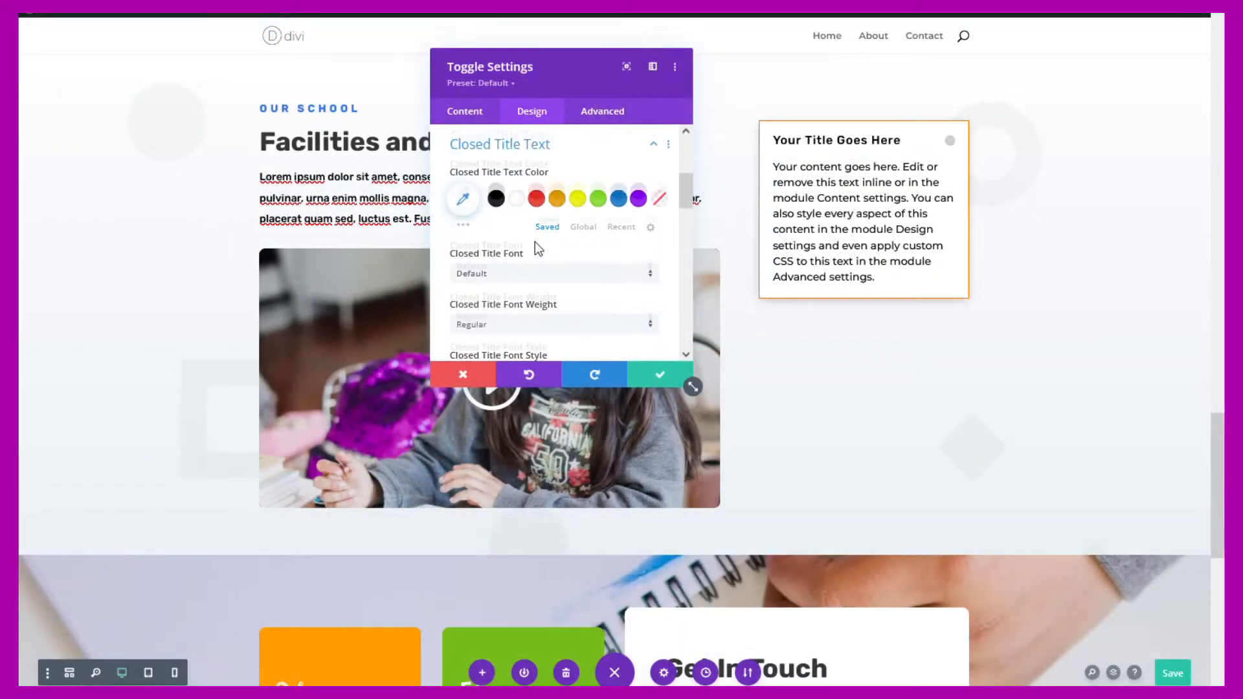
{"action": "left_click", "coordinate": [950, 141]}
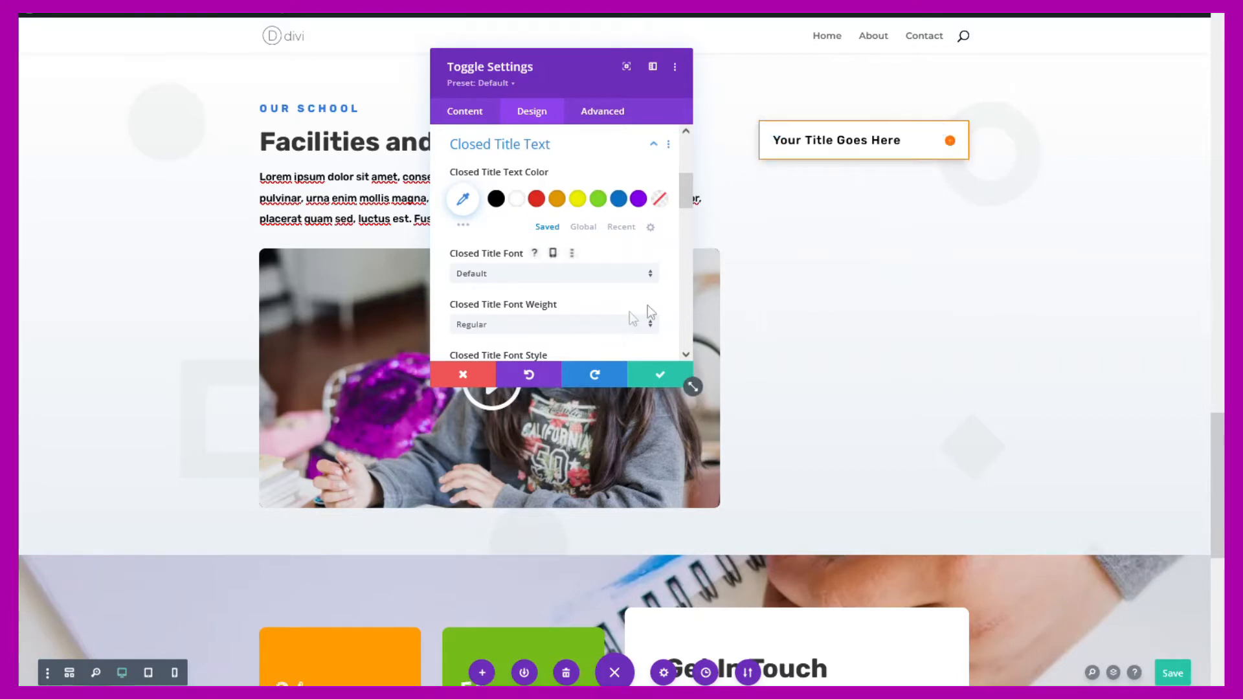
{"action": "scroll", "coordinate": [647, 302], "scroll_direction": "down", "scroll_amount": 5}
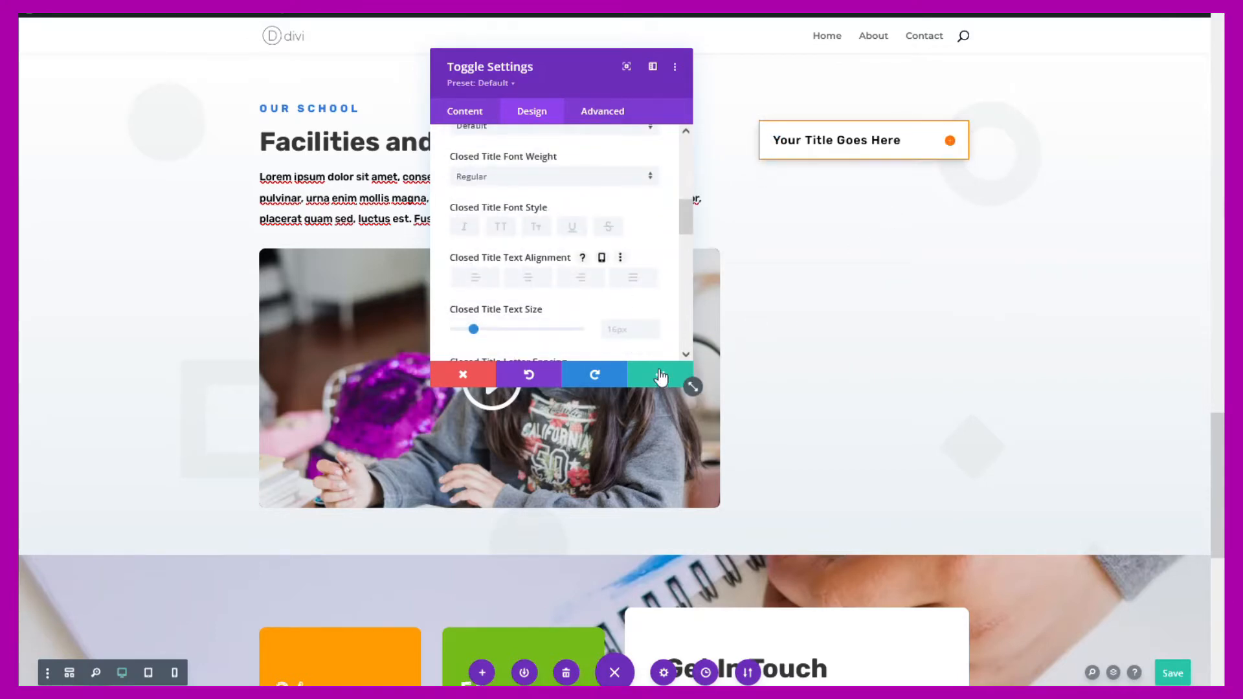
{"action": "left_click", "coordinate": [658, 372]}
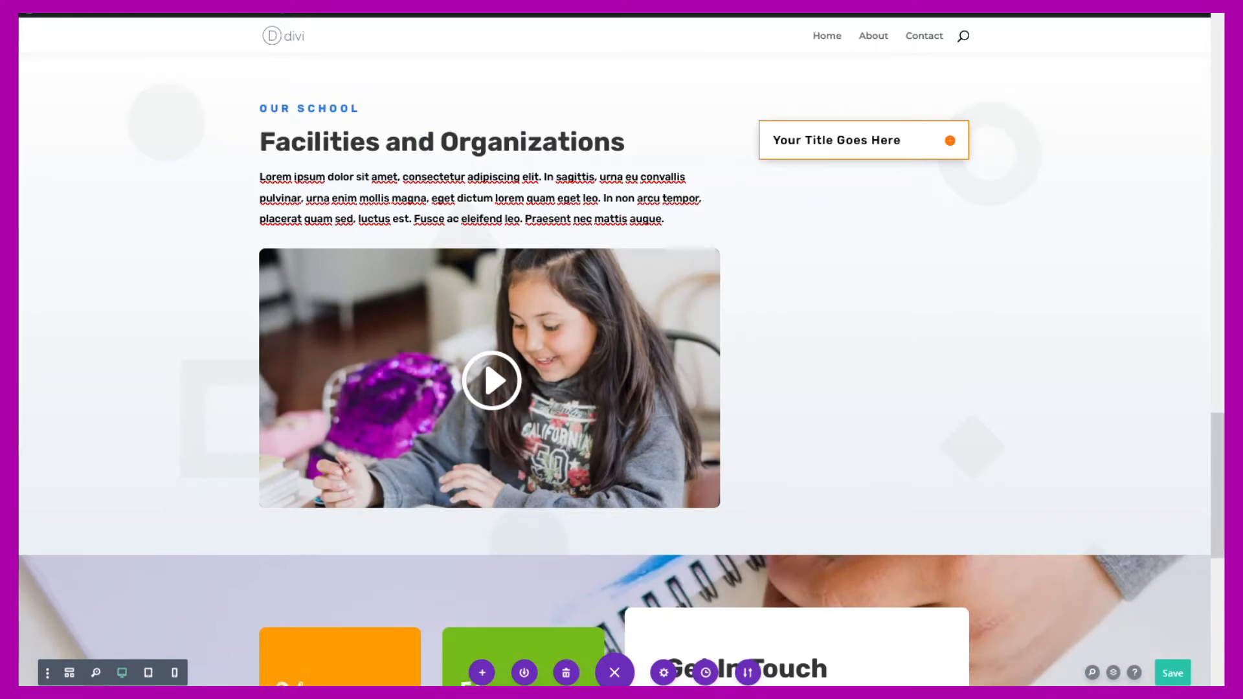
{"action": "mouse_move", "coordinate": [868, 144]}
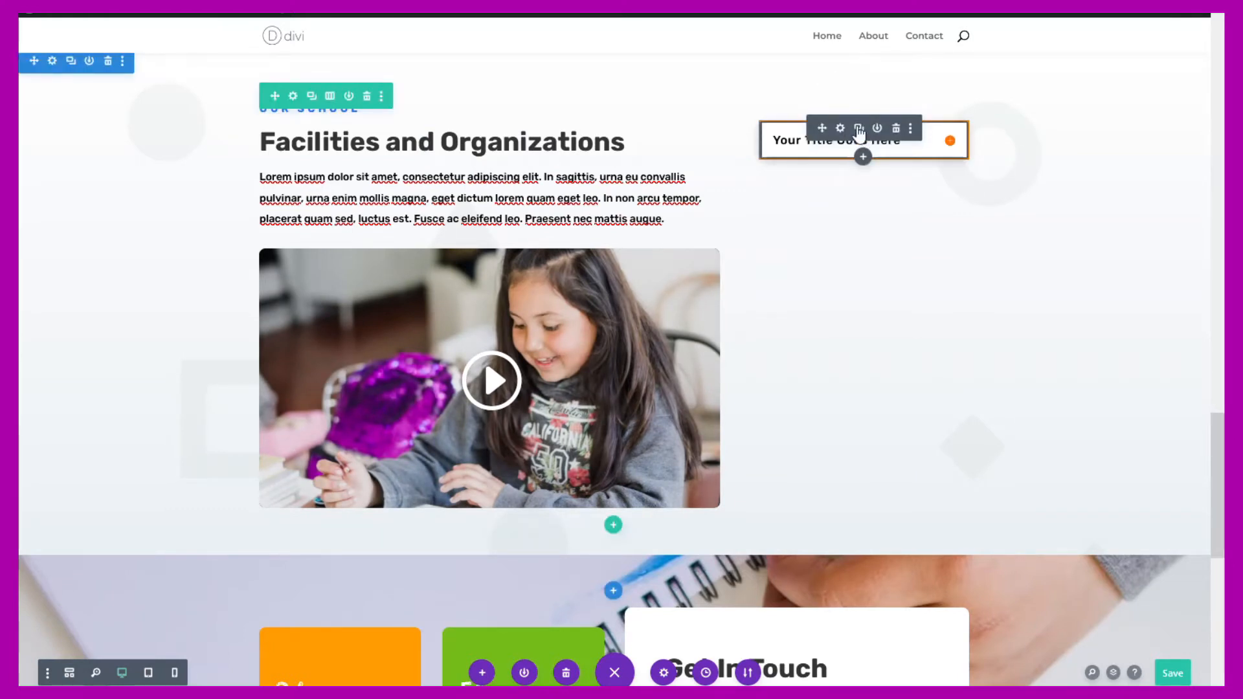
{"action": "left_click", "coordinate": [859, 129]}
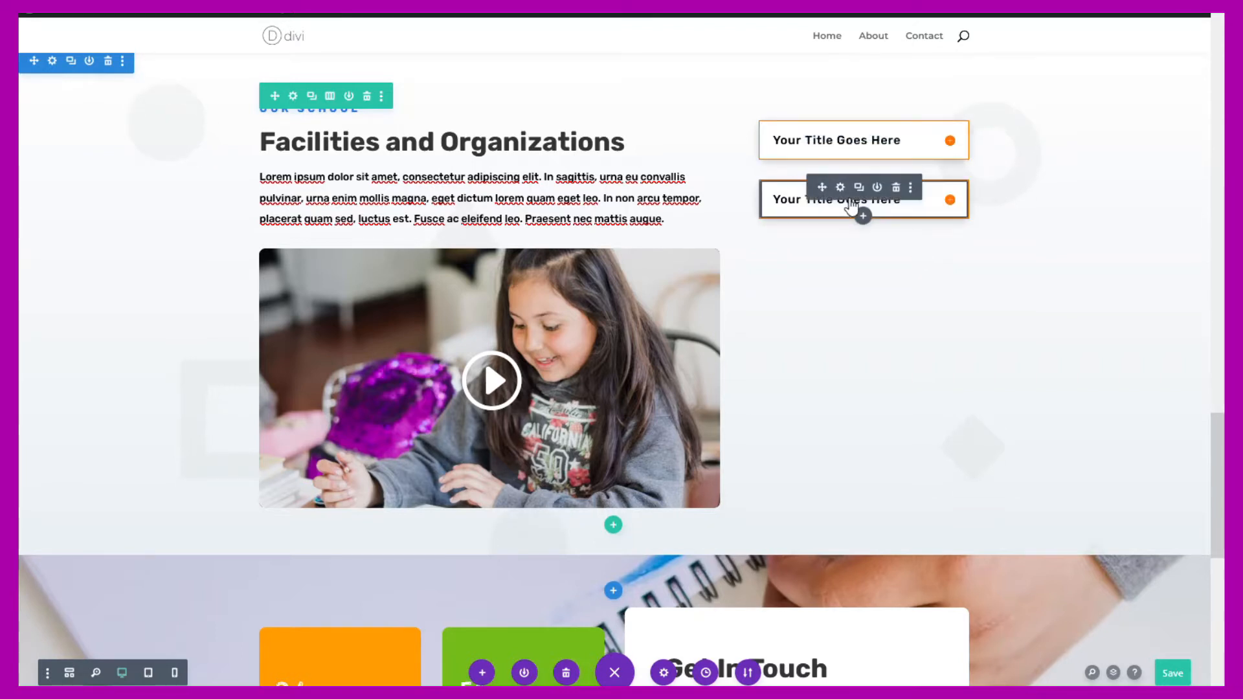
- Duplicate the toggle repeatedly until seven identical toggles stack beside the video
{"action": "left_click", "coordinate": [860, 190]}
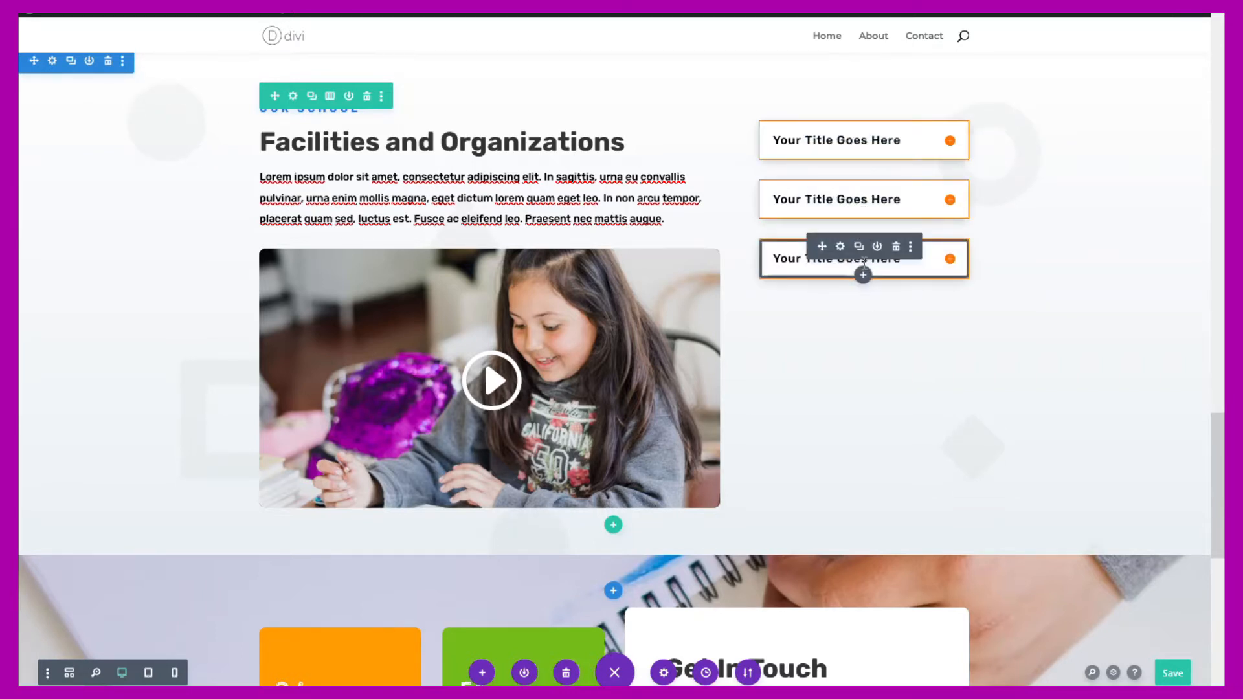
{"action": "left_click", "coordinate": [859, 248]}
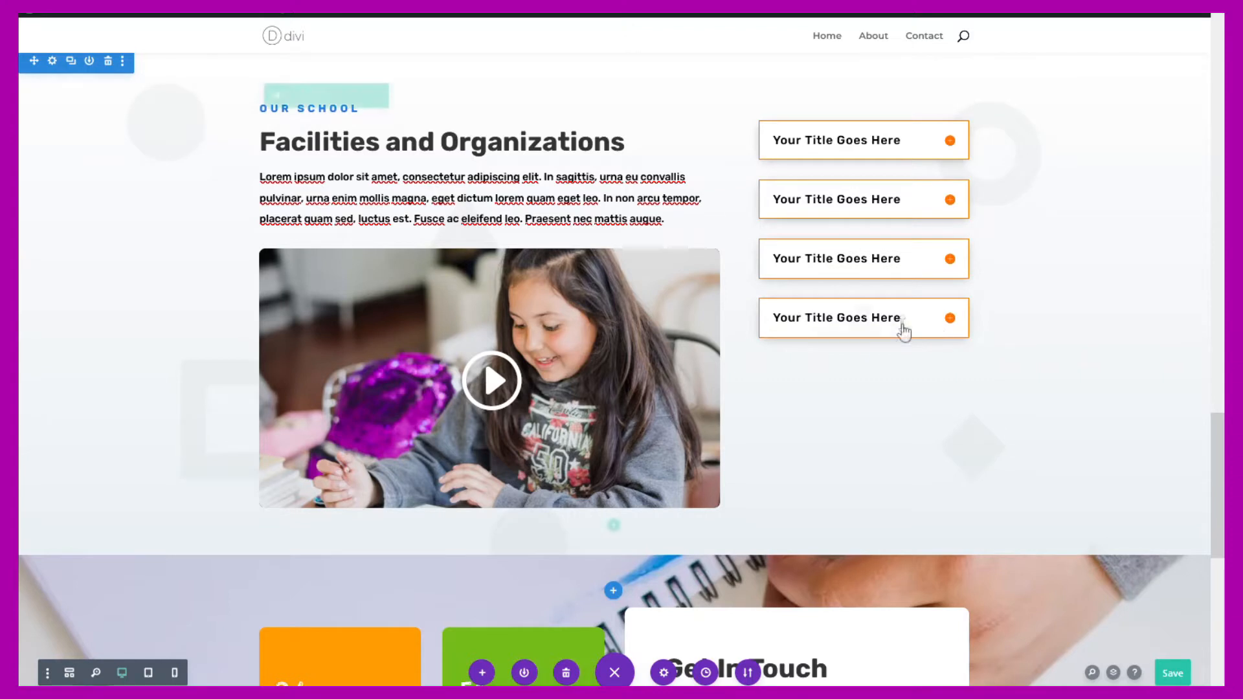
{"action": "left_click", "coordinate": [860, 307]}
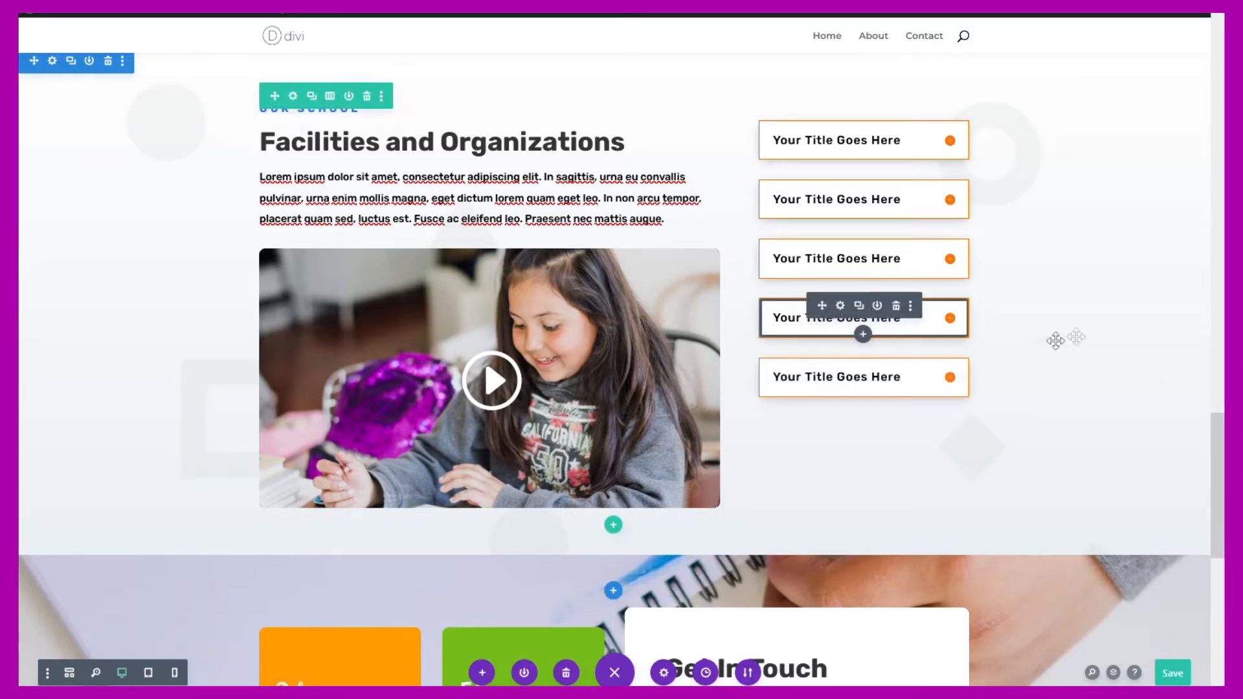
{"action": "left_click", "coordinate": [950, 141]}
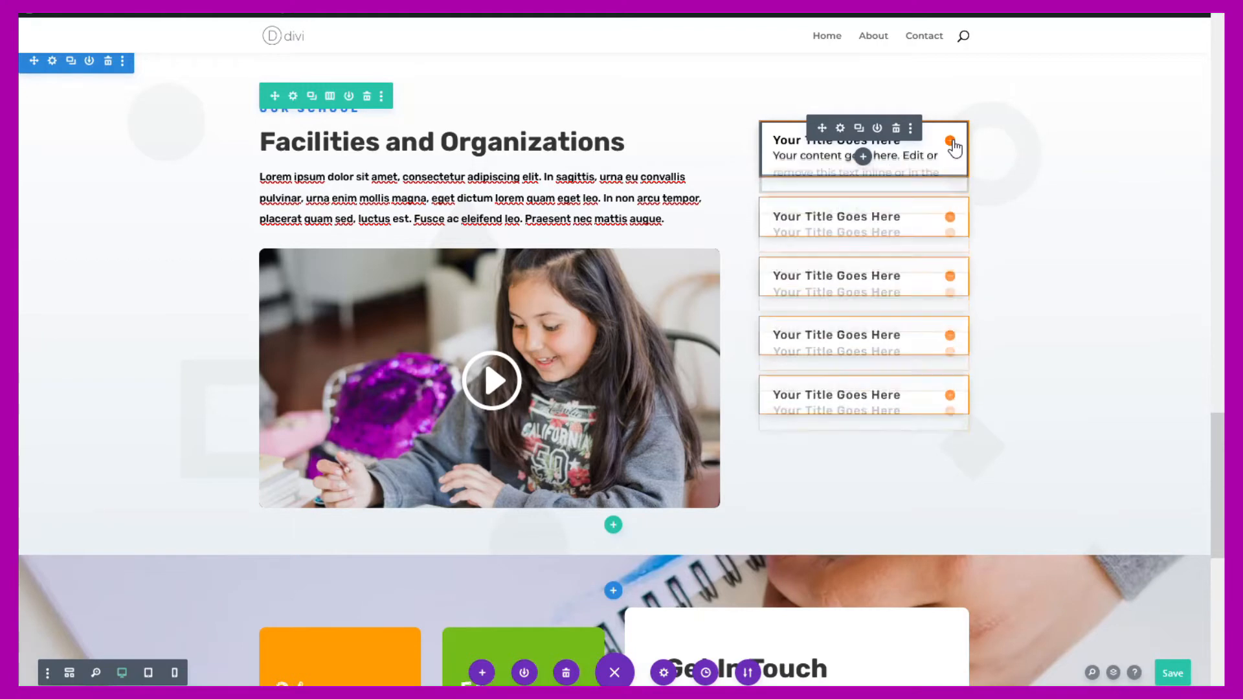
{"action": "left_click", "coordinate": [950, 142]}
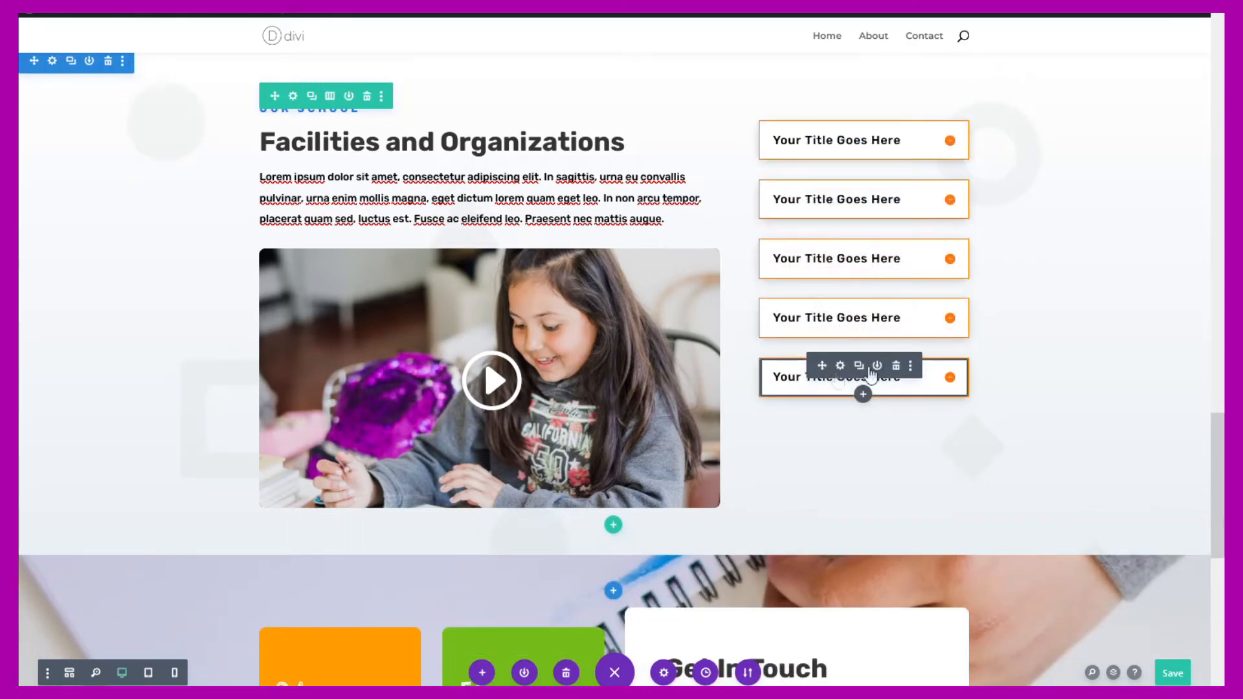
{"action": "left_click", "coordinate": [859, 366]}
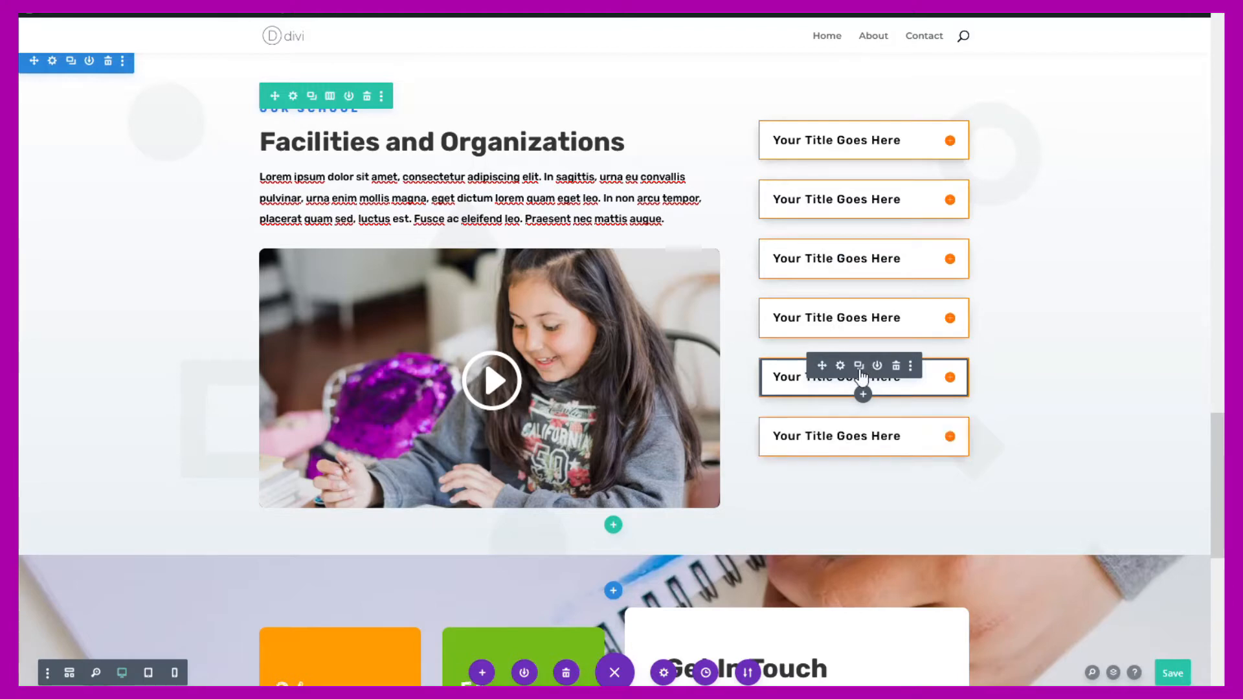
{"action": "left_click", "coordinate": [859, 426]}
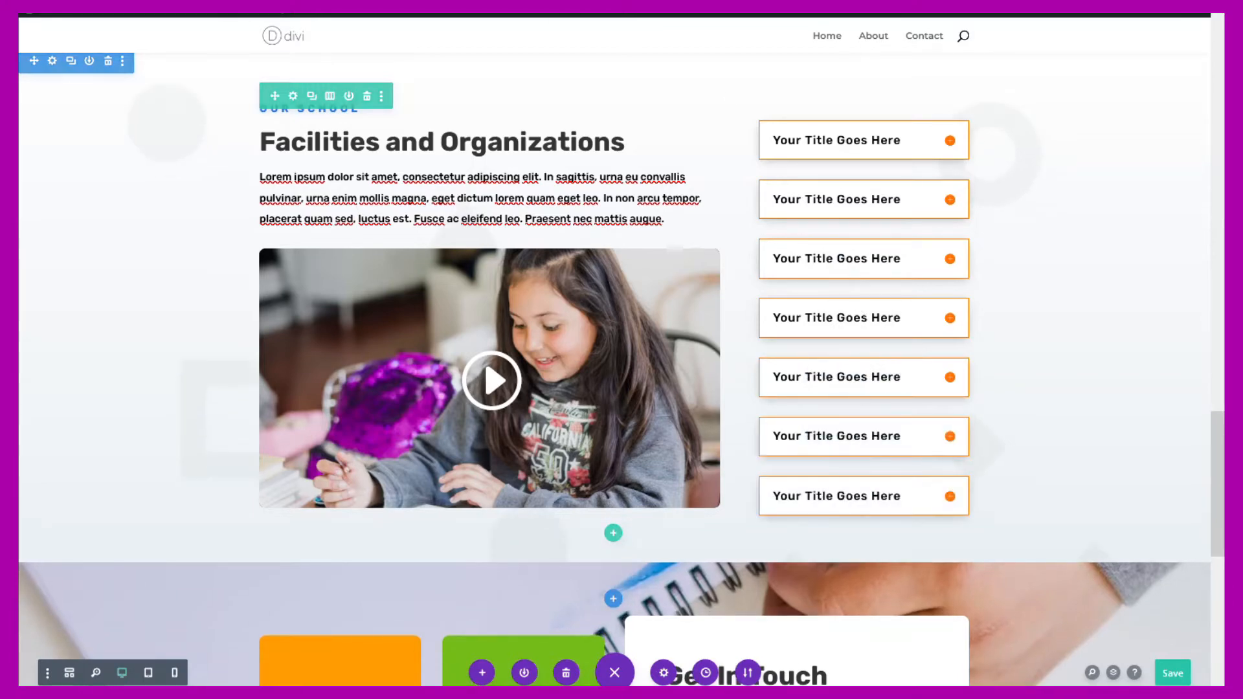
{"action": "scroll", "coordinate": [841, 323], "scroll_direction": "down", "scroll_amount": 3}
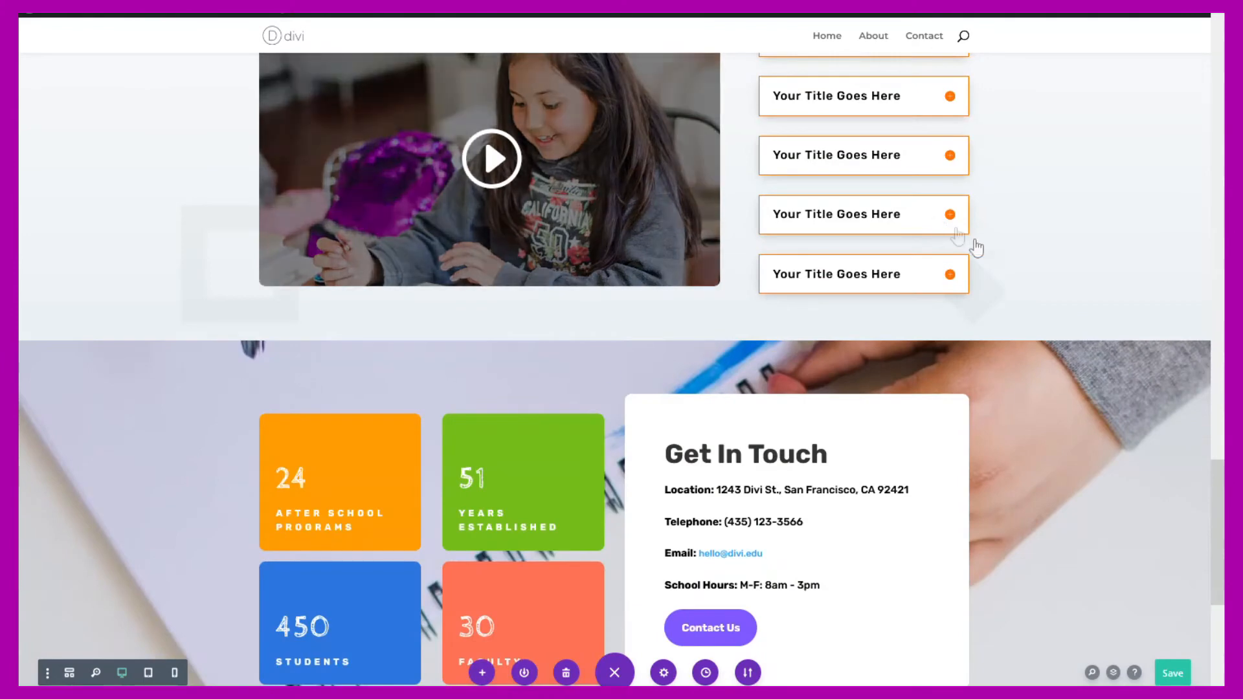
{"action": "scroll", "coordinate": [971, 244], "scroll_direction": "down", "scroll_amount": 2}
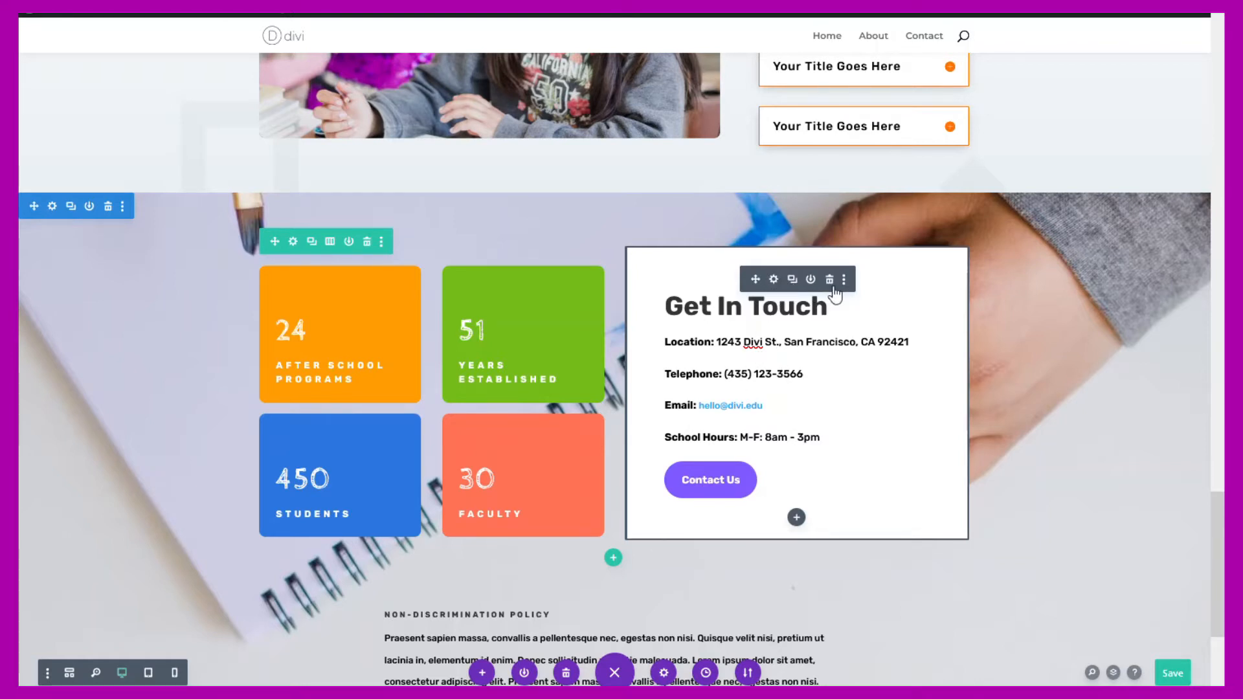
{"action": "left_click", "coordinate": [795, 356]}
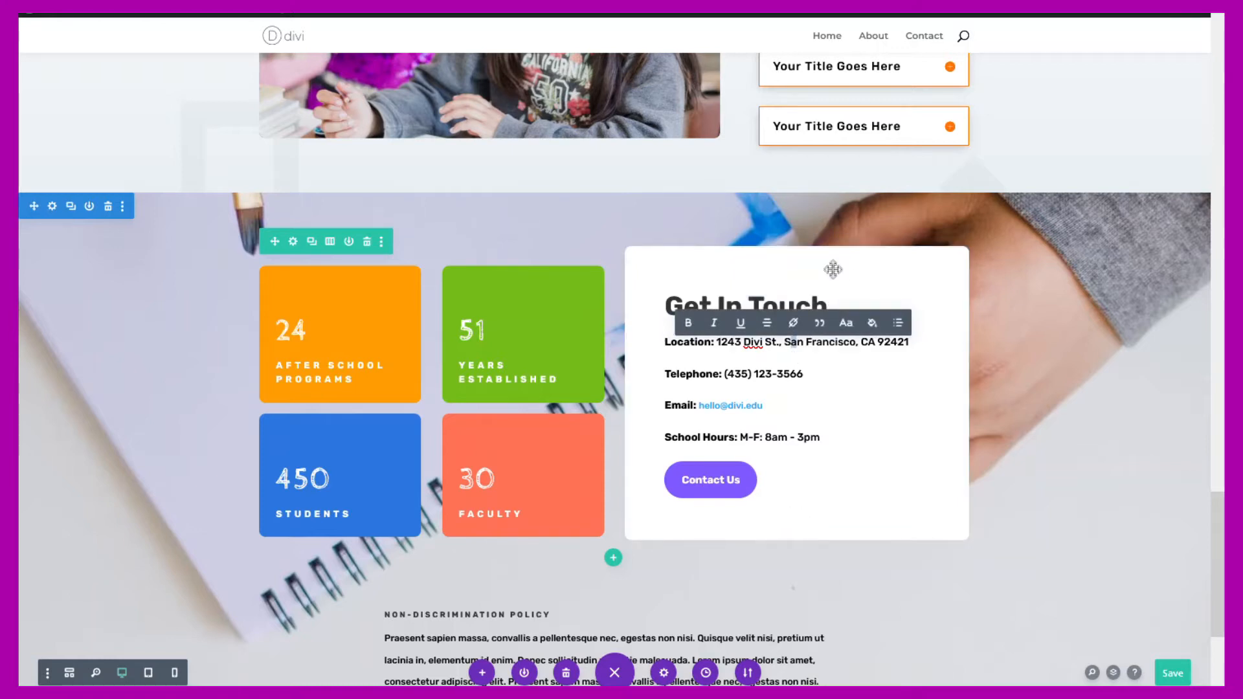
{"action": "left_click", "coordinate": [832, 348]}
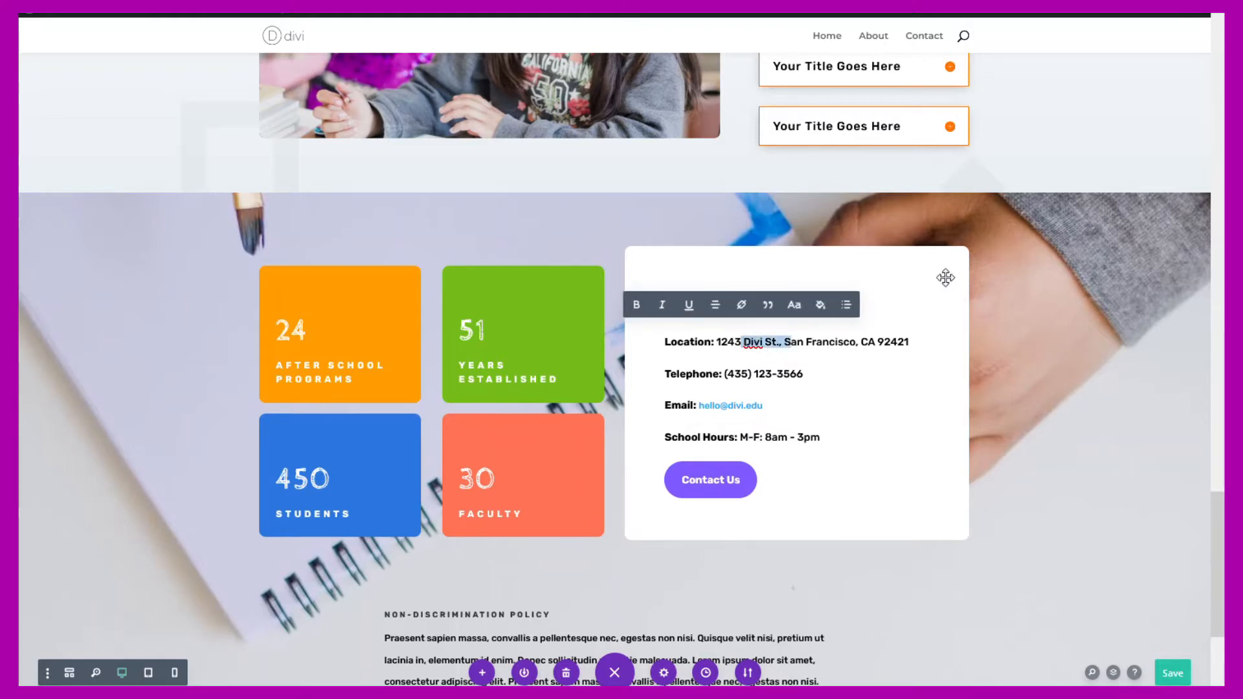
{"action": "left_click", "coordinate": [825, 336]}
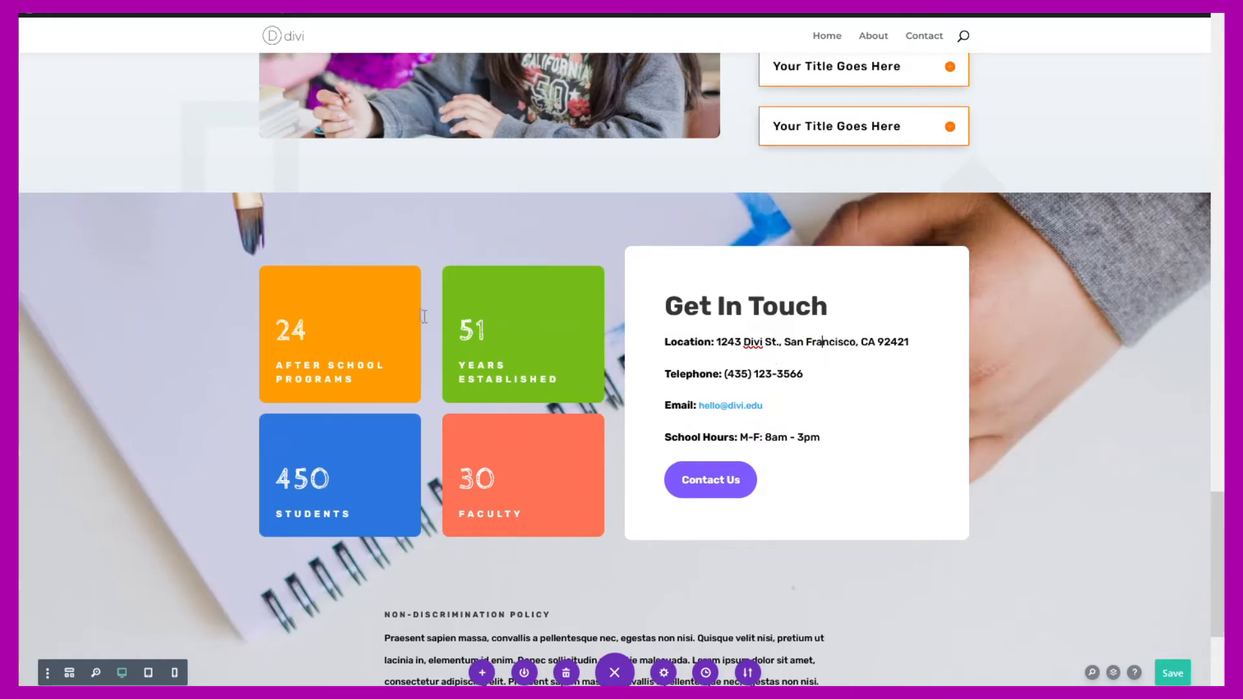
{"action": "left_click", "coordinate": [329, 353]}
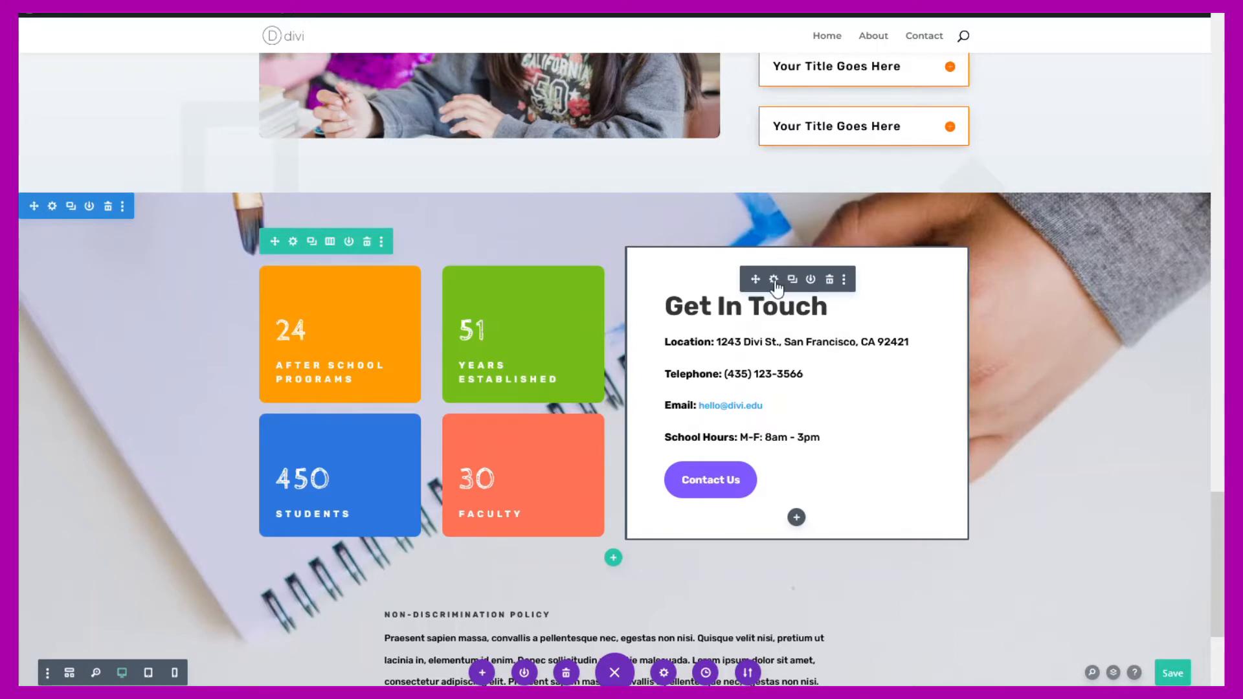
- Delete the Get In Touch module and insert a Contact Form module in the empty column
{"action": "left_click", "coordinate": [830, 280]}
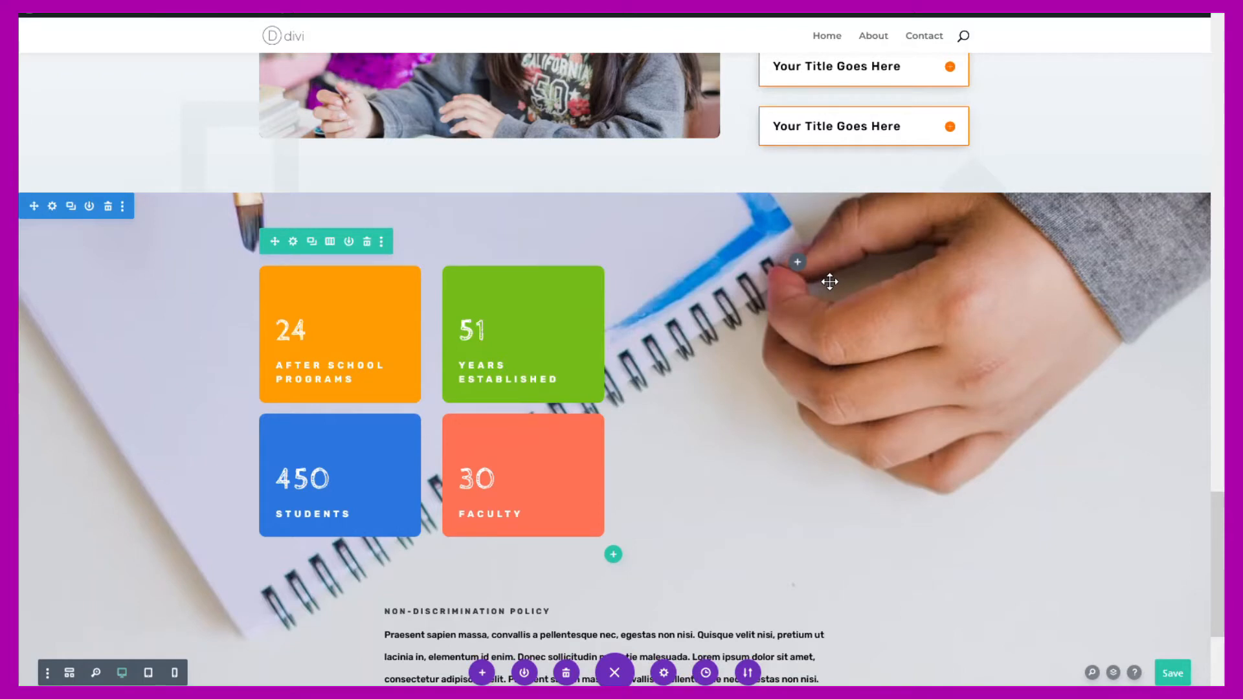
{"action": "left_click", "coordinate": [798, 264]}
{"action": "scroll", "coordinate": [773, 416], "scroll_direction": "down", "scroll_amount": 2}
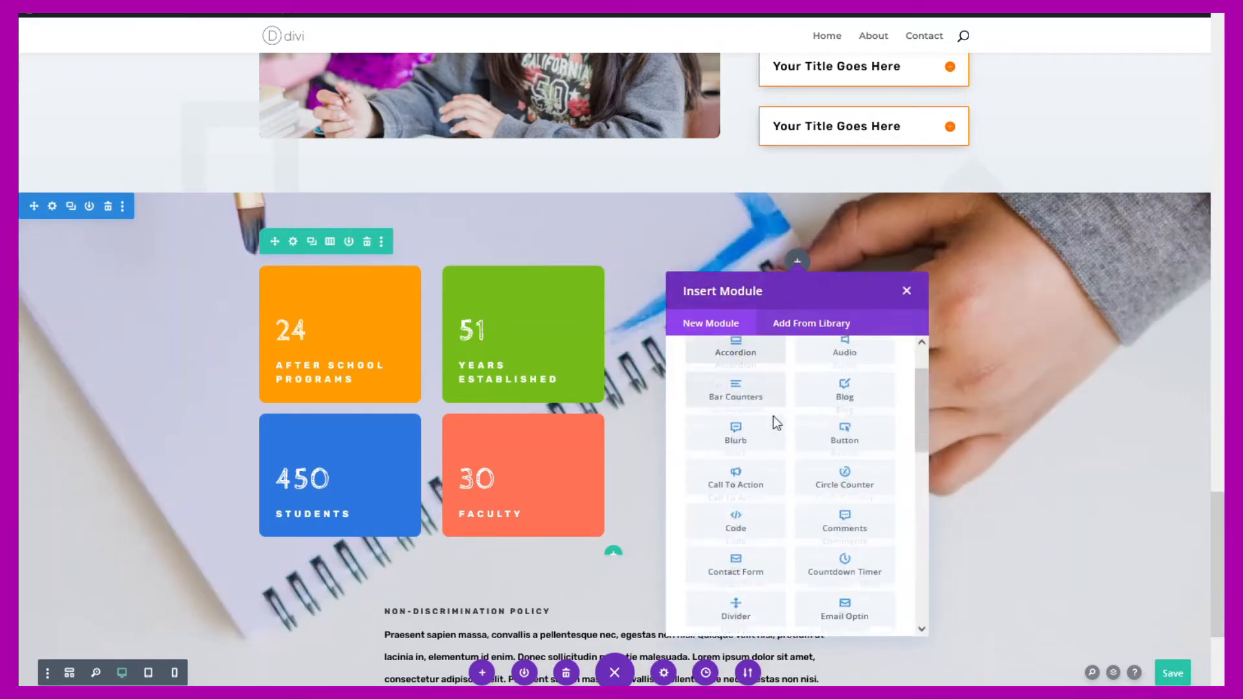
{"action": "left_click", "coordinate": [737, 558]}
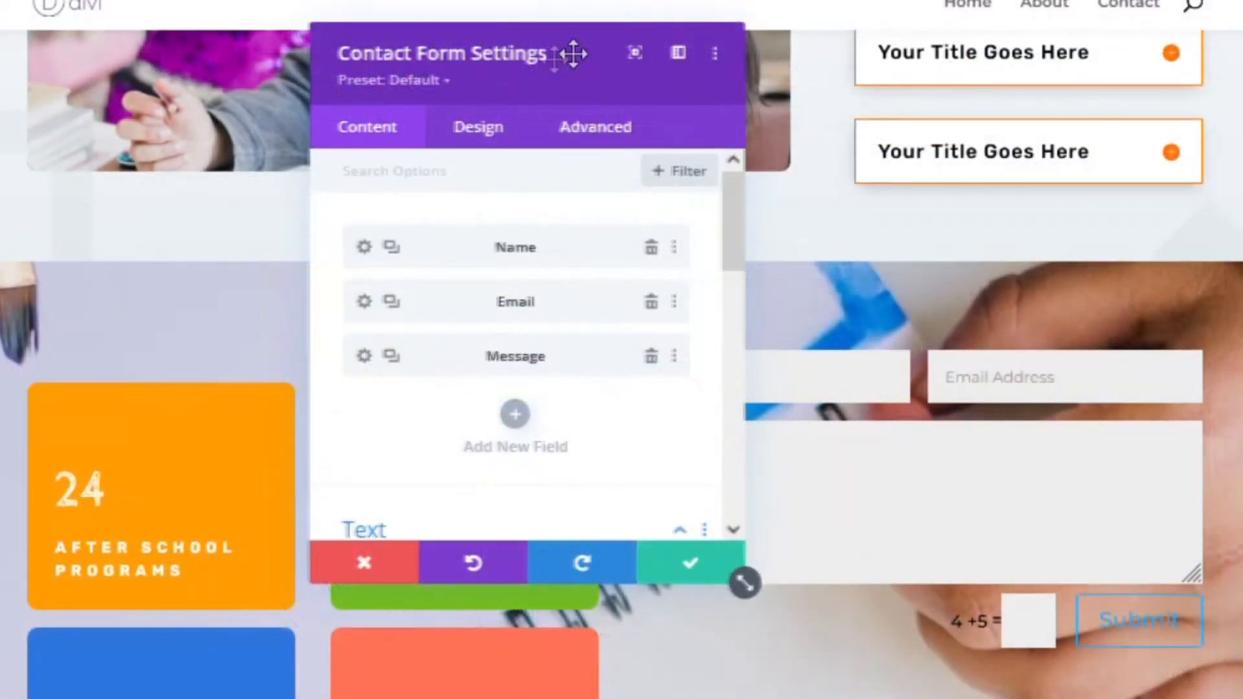
{"action": "left_click_drag", "start_coordinate": [573, 53], "coordinate": [339, 186]}
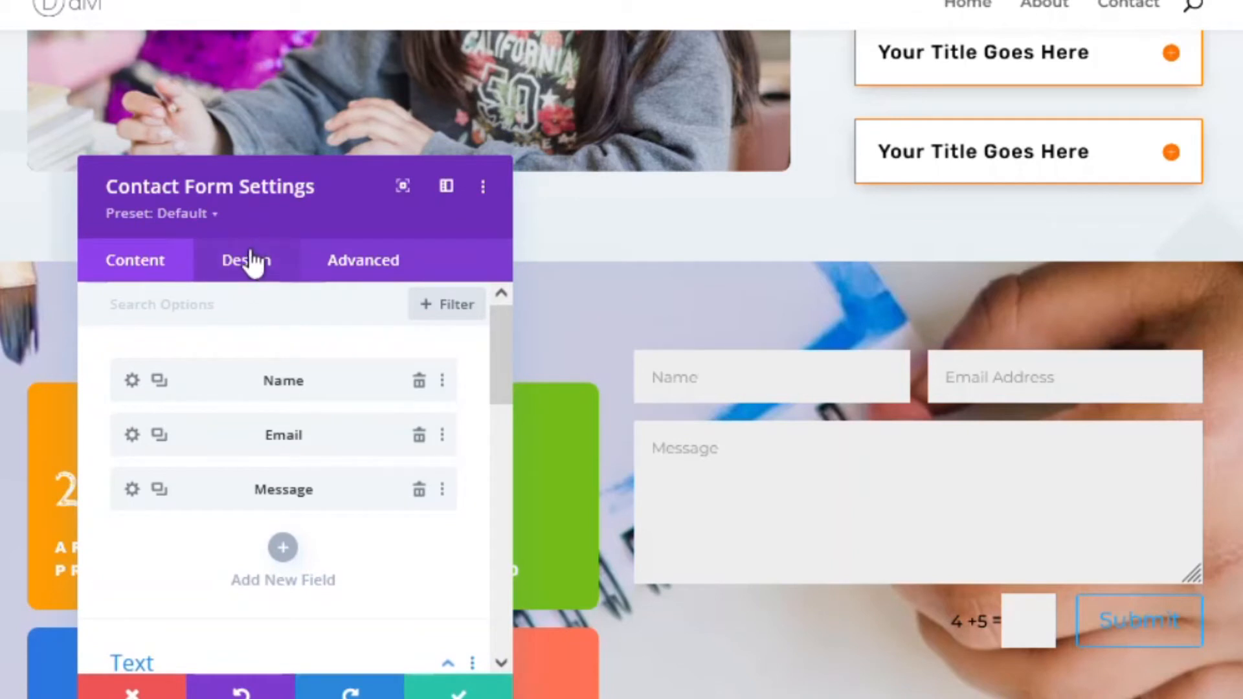
- Set the success message to 'Thank you.' and the submit button label to 'Submit'
{"action": "scroll", "coordinate": [230, 474], "scroll_direction": "down", "scroll_amount": 8}
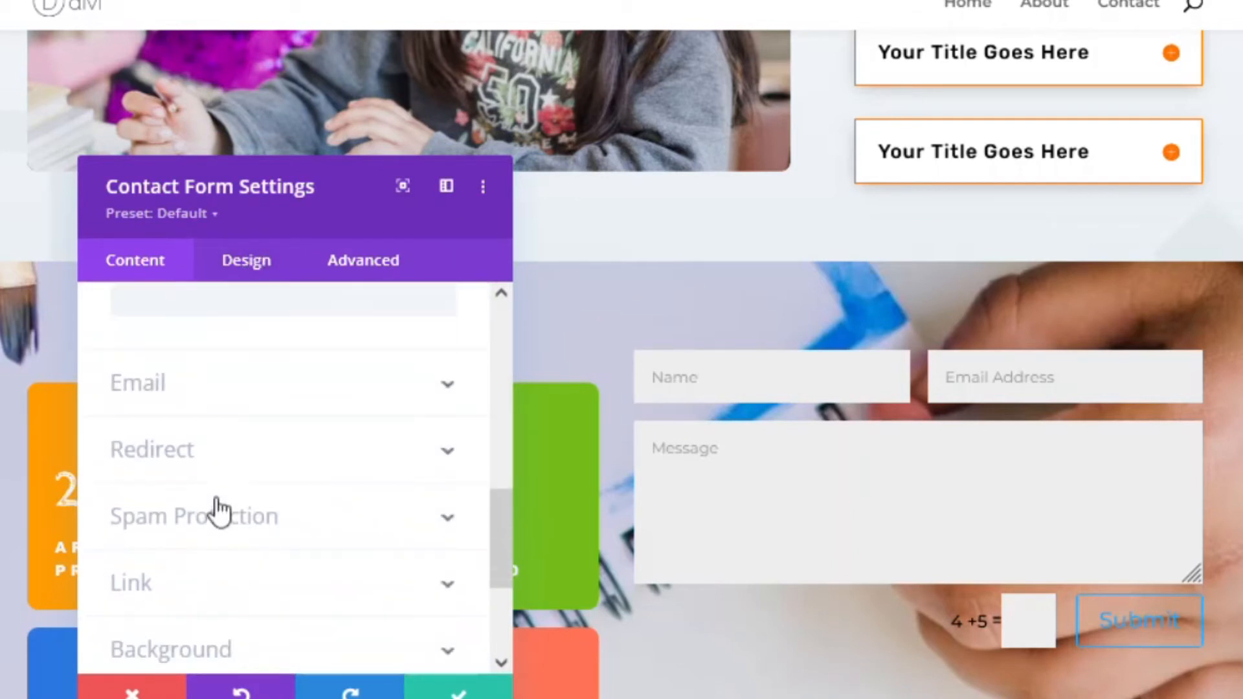
{"action": "scroll", "coordinate": [217, 446], "scroll_direction": "up", "scroll_amount": 4}
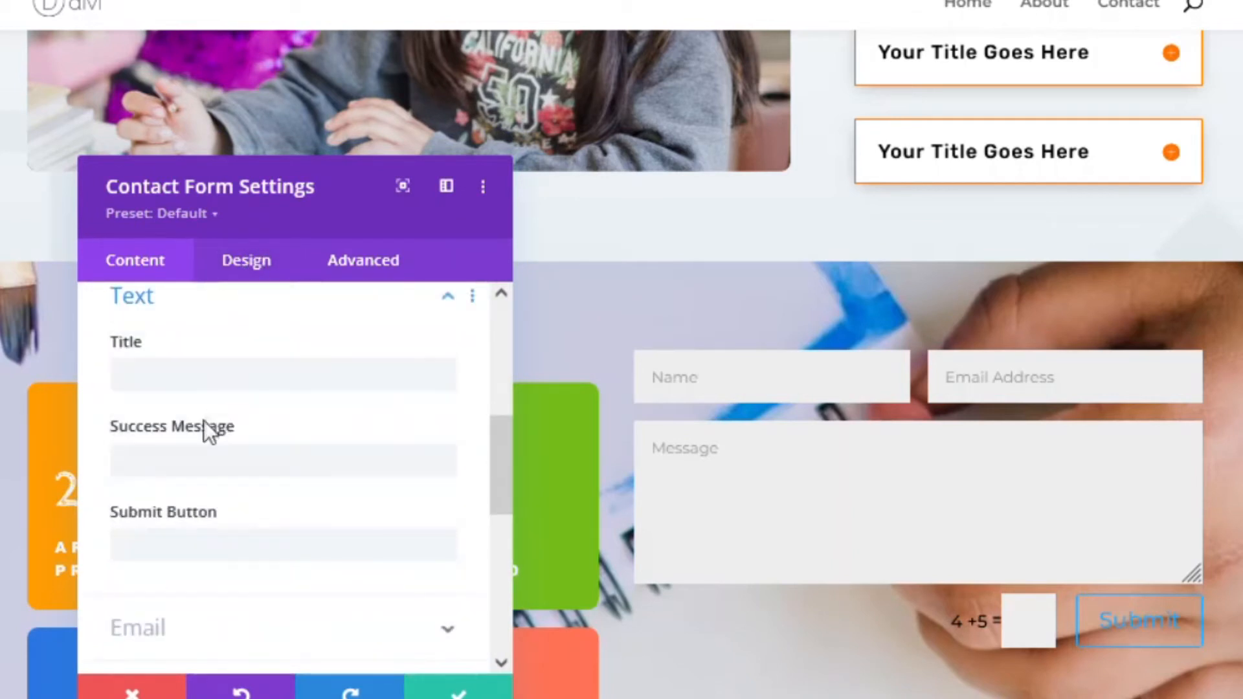
{"action": "left_click", "coordinate": [205, 458]}
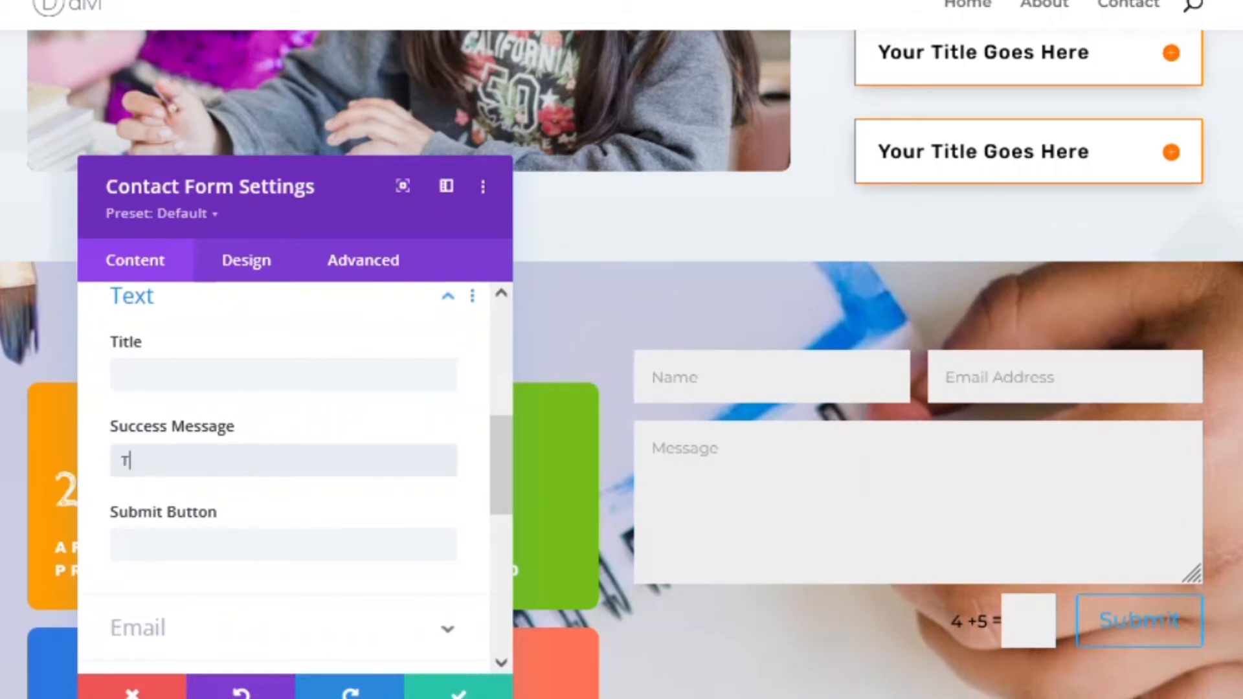
{"action": "type", "text": "Thank you."}
{"action": "left_click", "coordinate": [376, 532]}
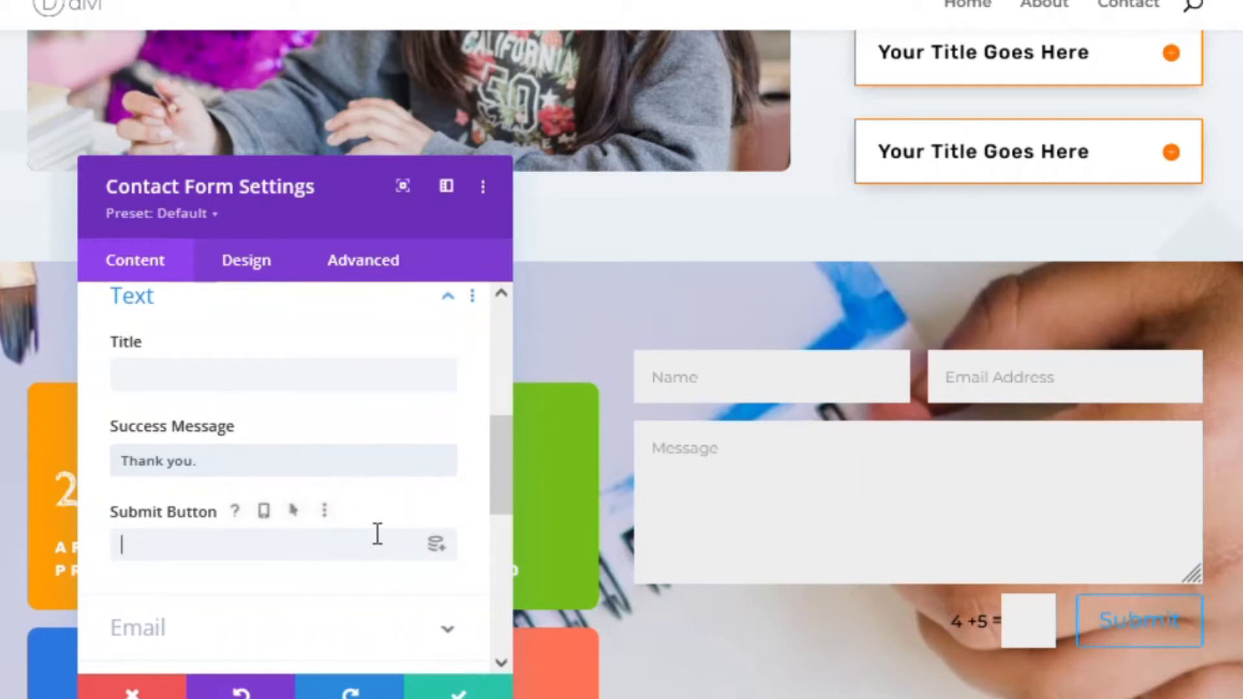
{"action": "type", "text": "Submit"}
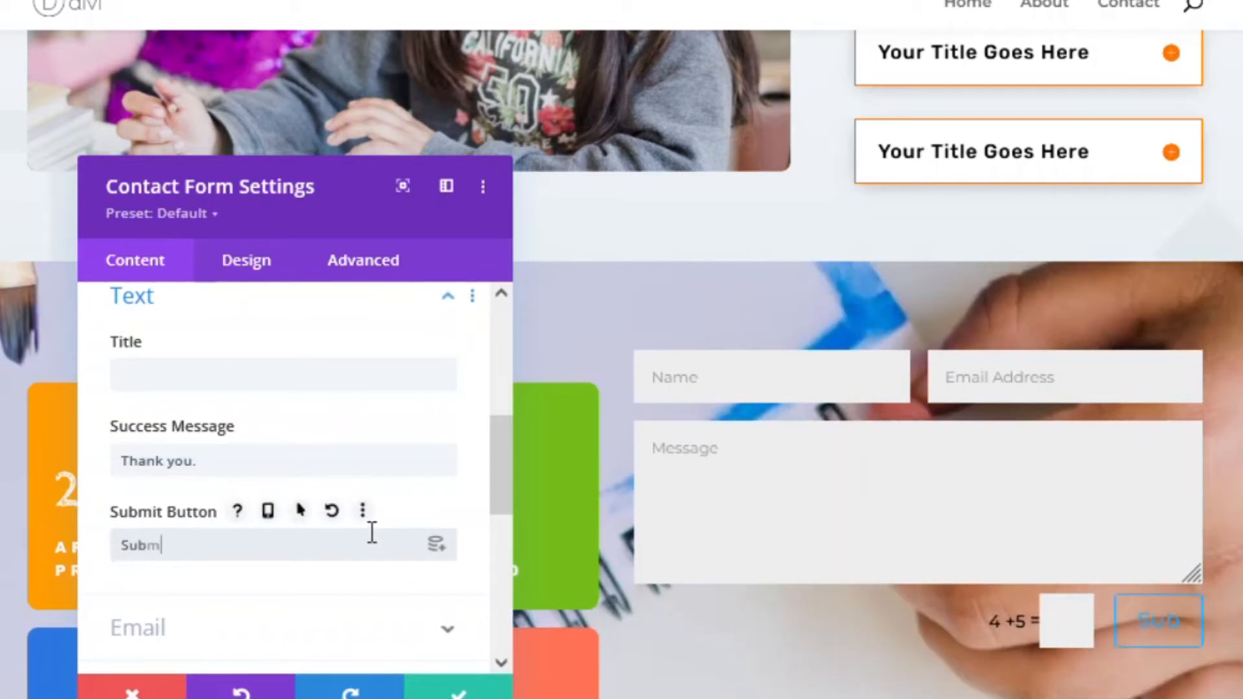
- Enter the recipient e-mail address in the form's email settings
{"action": "scroll", "coordinate": [371, 533], "scroll_direction": "down", "scroll_amount": 2}
{"action": "left_click", "coordinate": [367, 509]}
{"action": "scroll", "coordinate": [361, 494], "scroll_direction": "up", "scroll_amount": 1}
{"action": "scroll", "coordinate": [343, 482], "scroll_direction": "down", "scroll_amount": 2}
{"action": "left_click", "coordinate": [241, 394]}
{"action": "type", "text": "deb"}
{"action": "scroll", "coordinate": [240, 447], "scroll_direction": "down", "scroll_amount": 4}
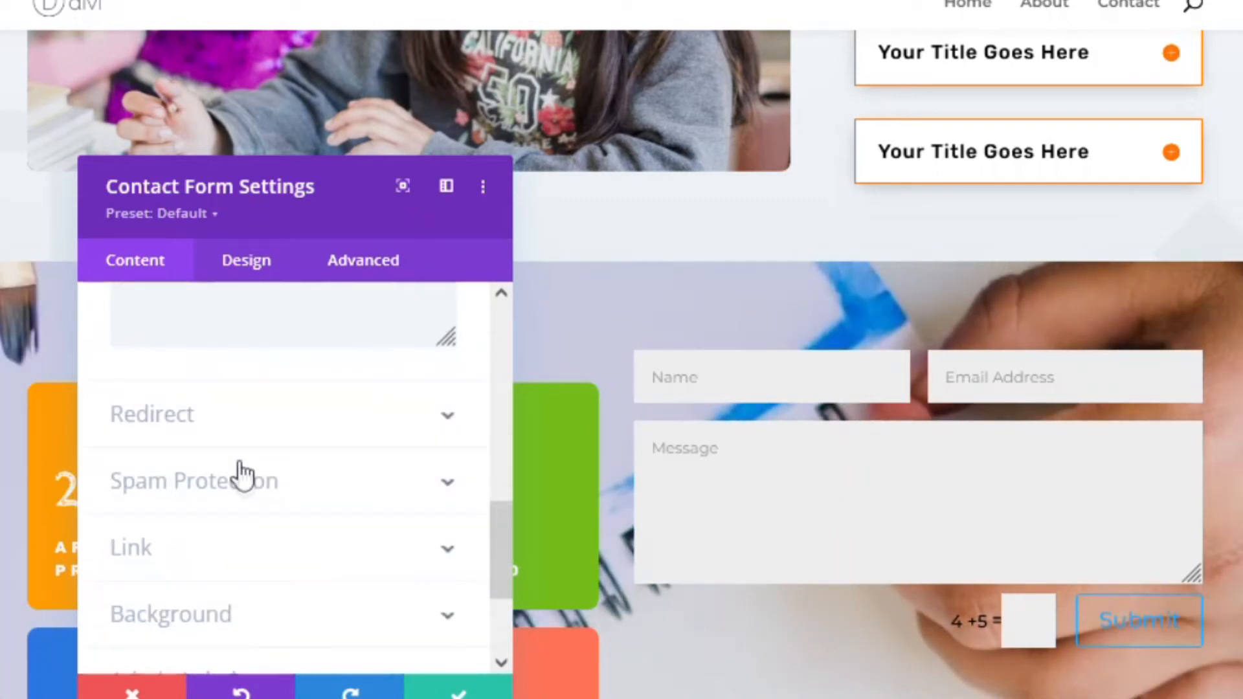
{"action": "scroll", "coordinate": [245, 477], "scroll_direction": "up", "scroll_amount": 2}
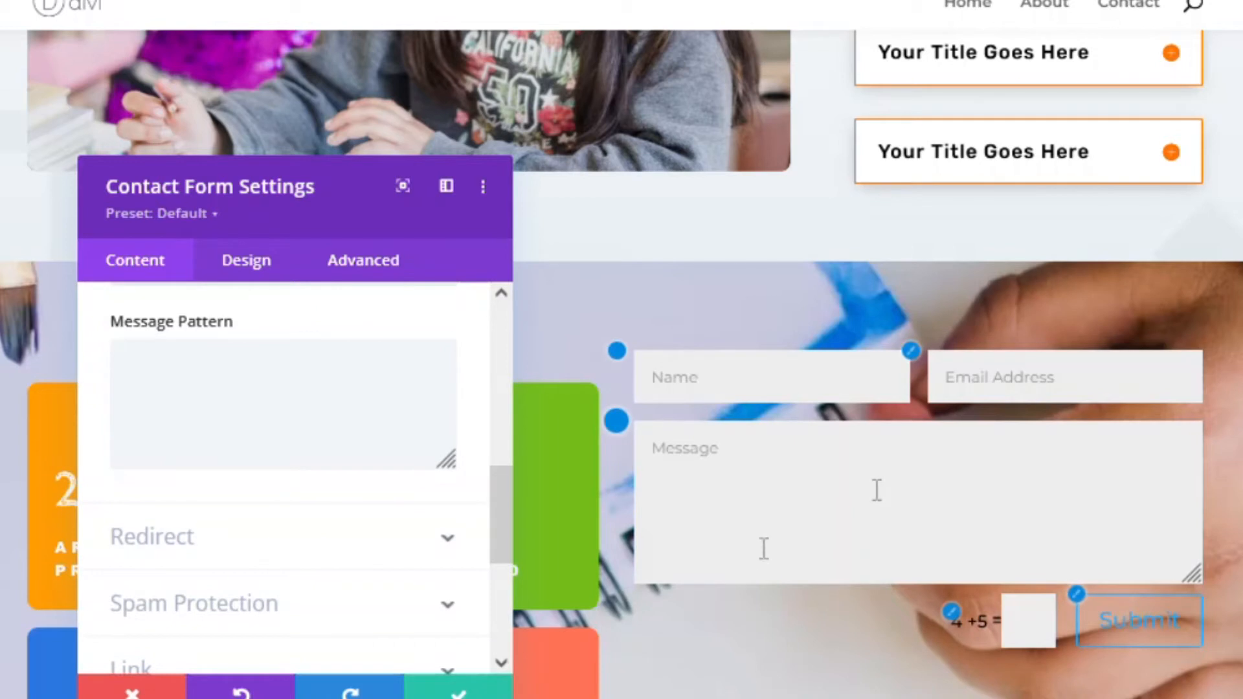
- Try enabling redirect after submission, then switch it back off
{"action": "left_click", "coordinate": [181, 551]}
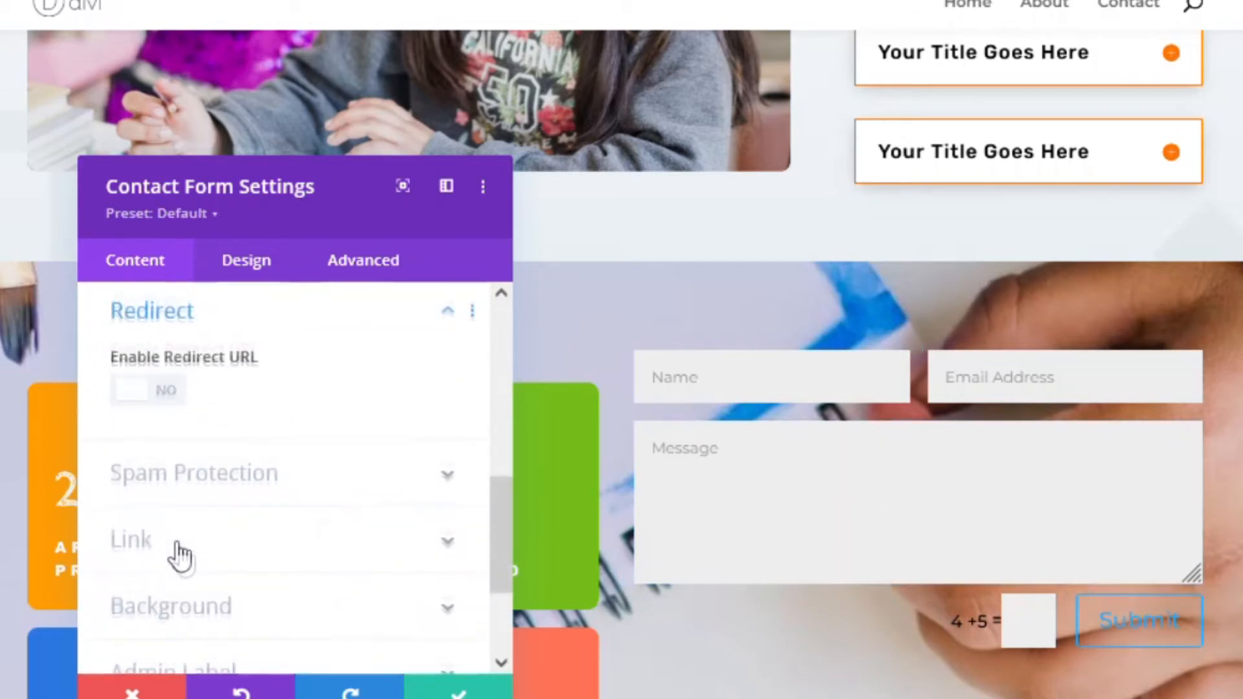
{"action": "left_click", "coordinate": [165, 397]}
{"action": "left_click", "coordinate": [240, 482]}
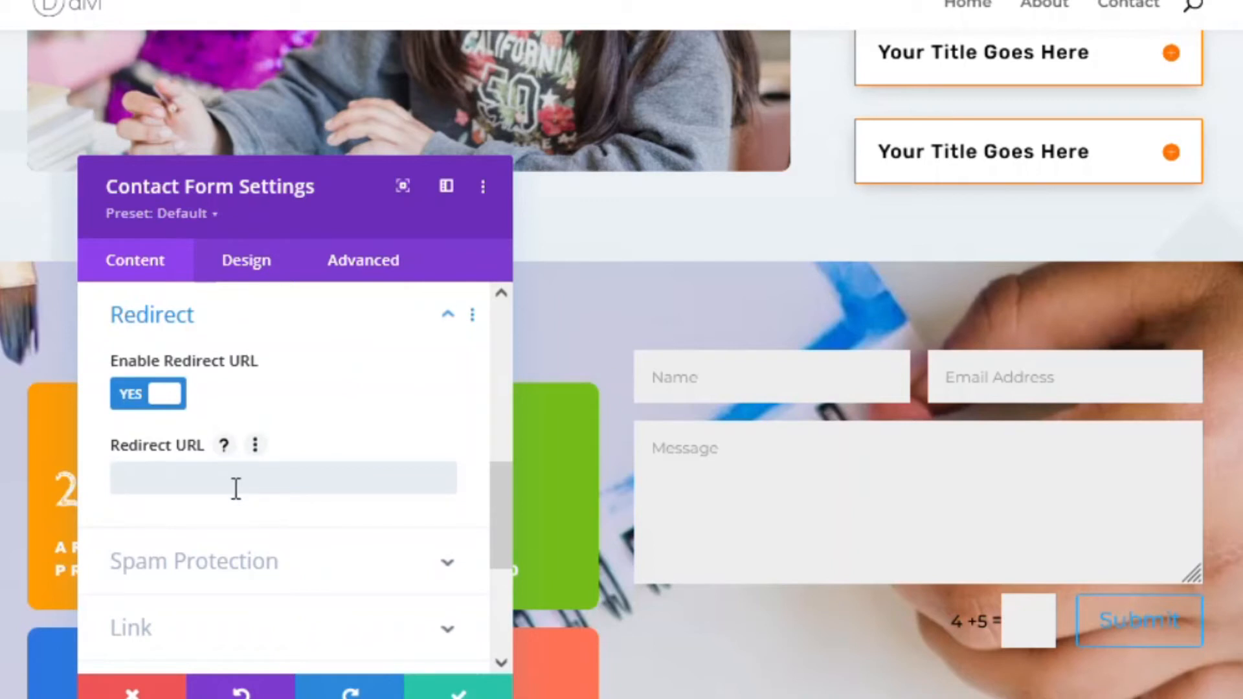
{"action": "left_click", "coordinate": [174, 405]}
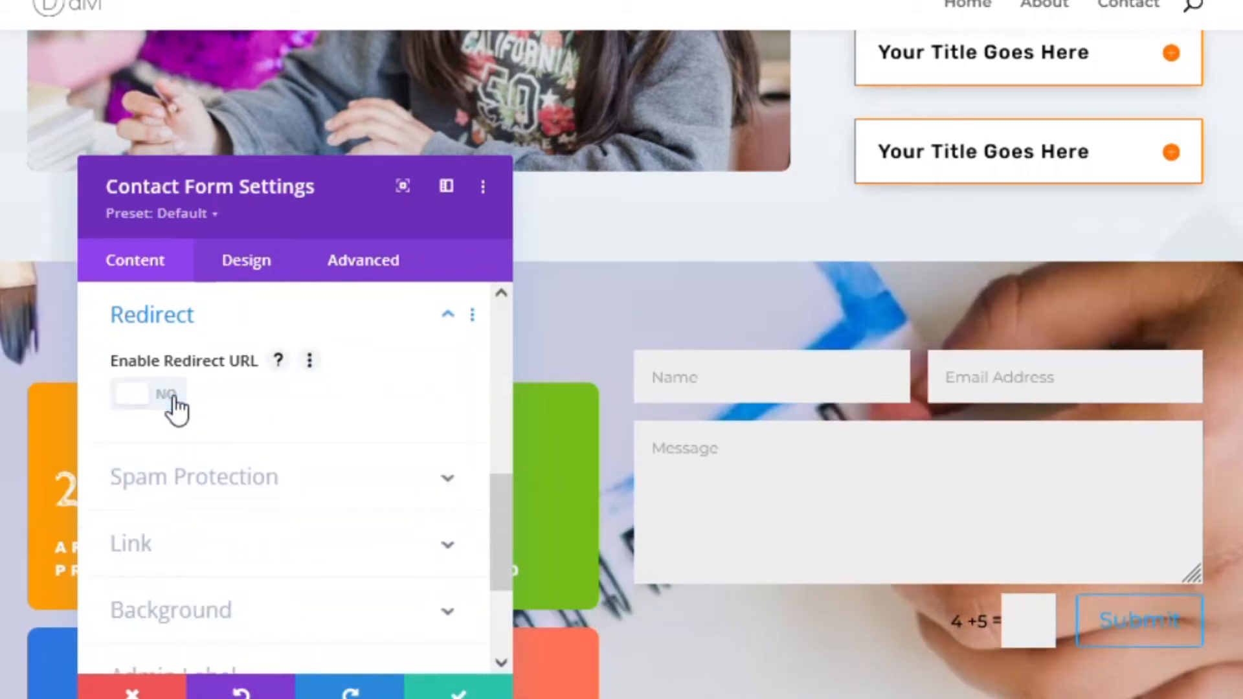
{"action": "scroll", "coordinate": [161, 448], "scroll_direction": "up", "scroll_amount": 7}
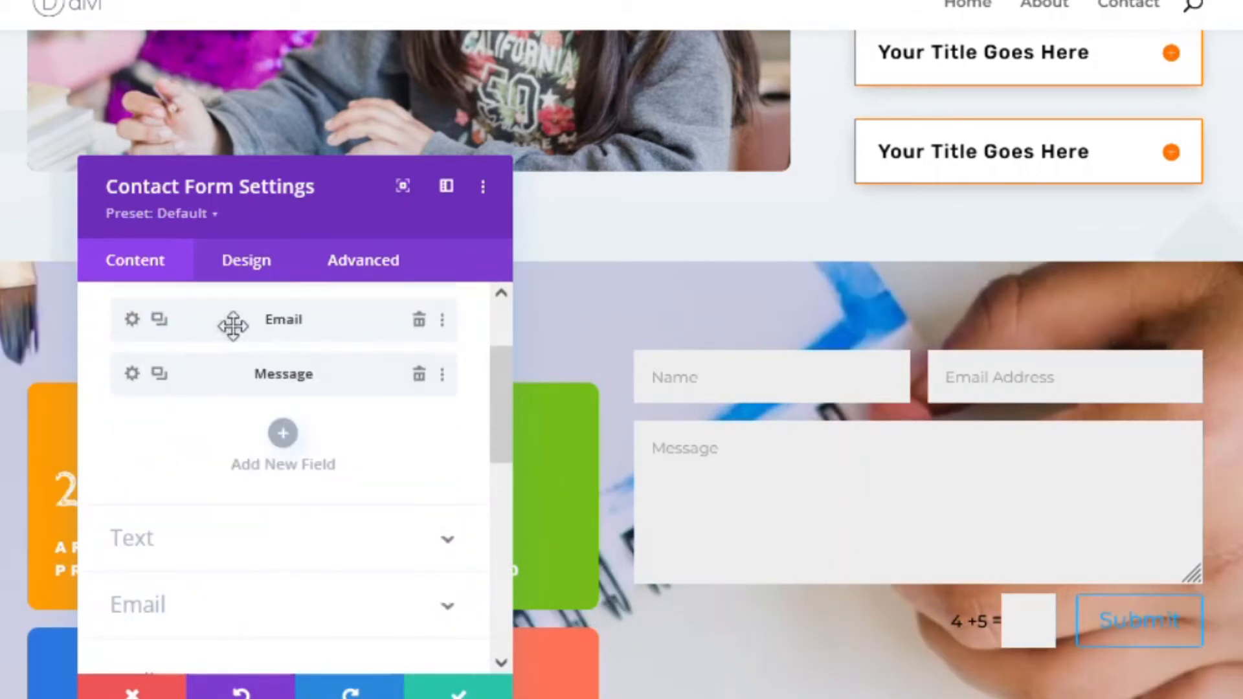
{"action": "scroll", "coordinate": [155, 551], "scroll_direction": "down", "scroll_amount": 4}
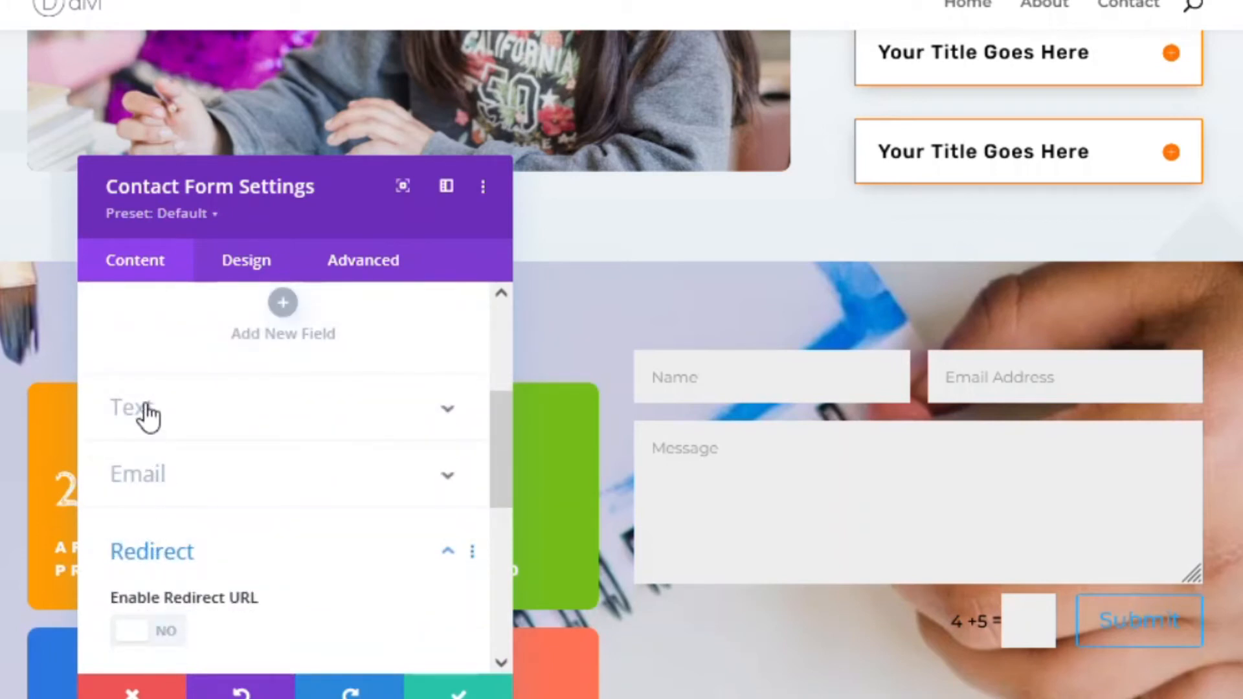
- Recheck the success message and keep Basic Captcha enabled under Spam Protection
{"action": "left_click", "coordinate": [148, 415]}
{"action": "left_click", "coordinate": [249, 490]}
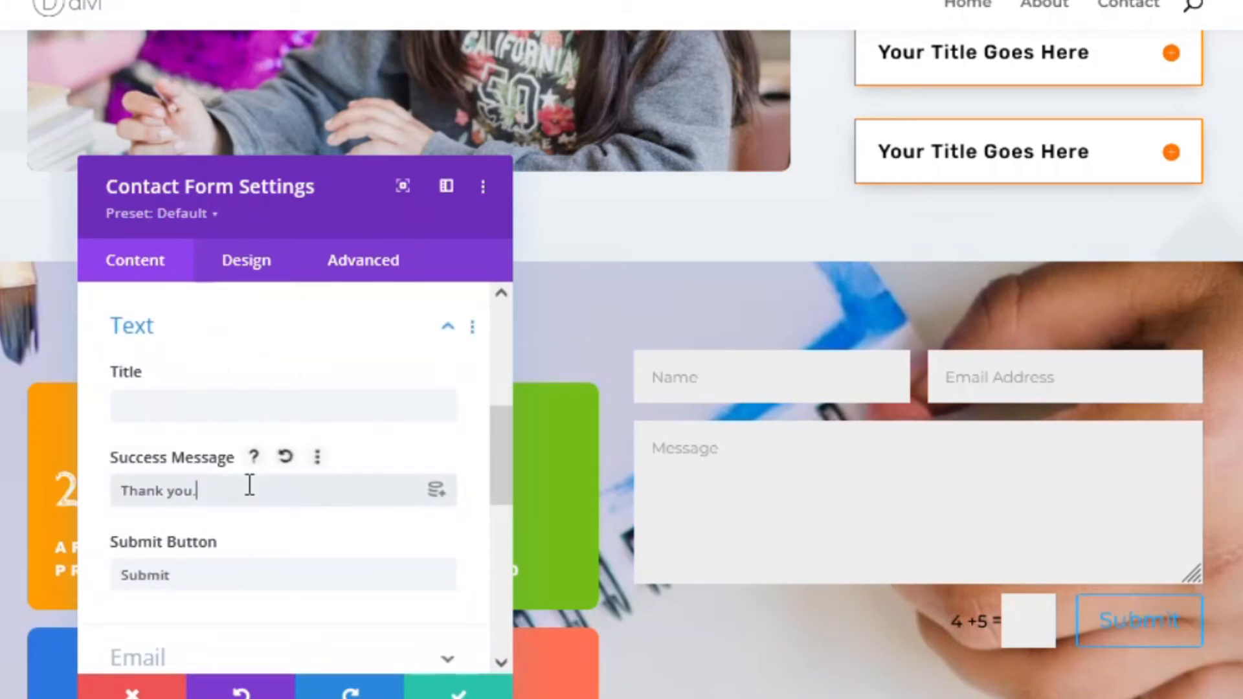
{"action": "scroll", "coordinate": [135, 464], "scroll_direction": "down", "scroll_amount": 2}
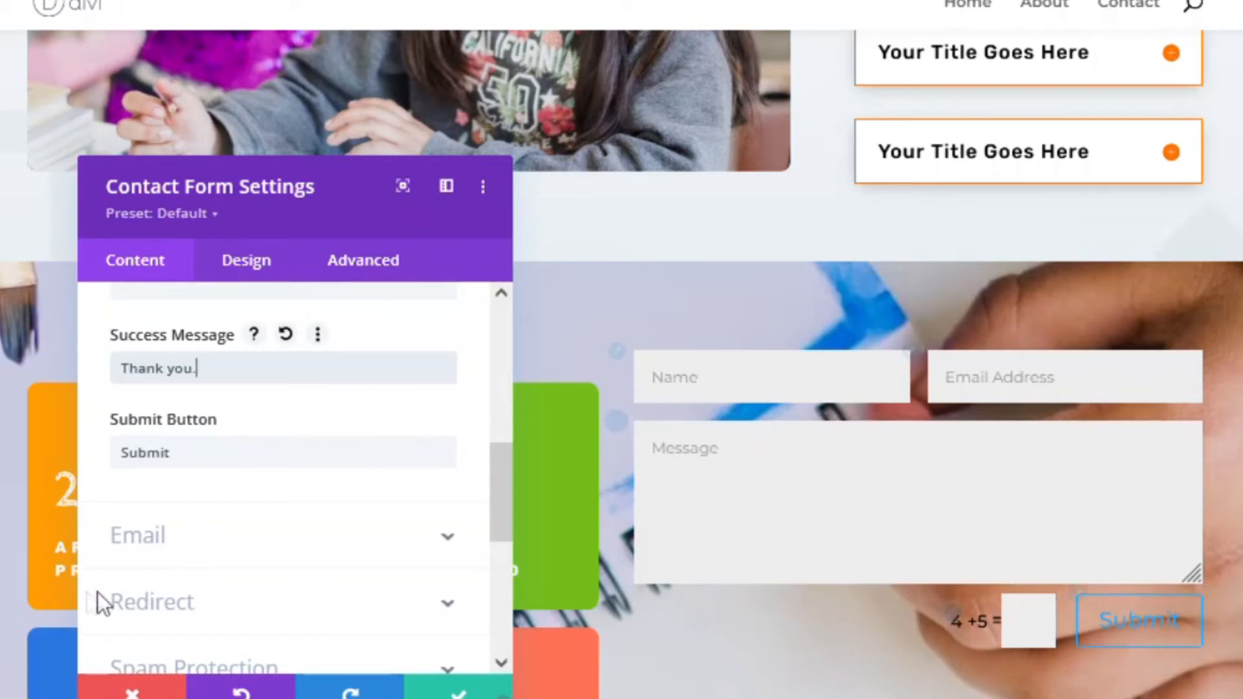
{"action": "scroll", "coordinate": [272, 563], "scroll_direction": "down", "scroll_amount": 2}
{"action": "scroll", "coordinate": [158, 502], "scroll_direction": "down", "scroll_amount": 2}
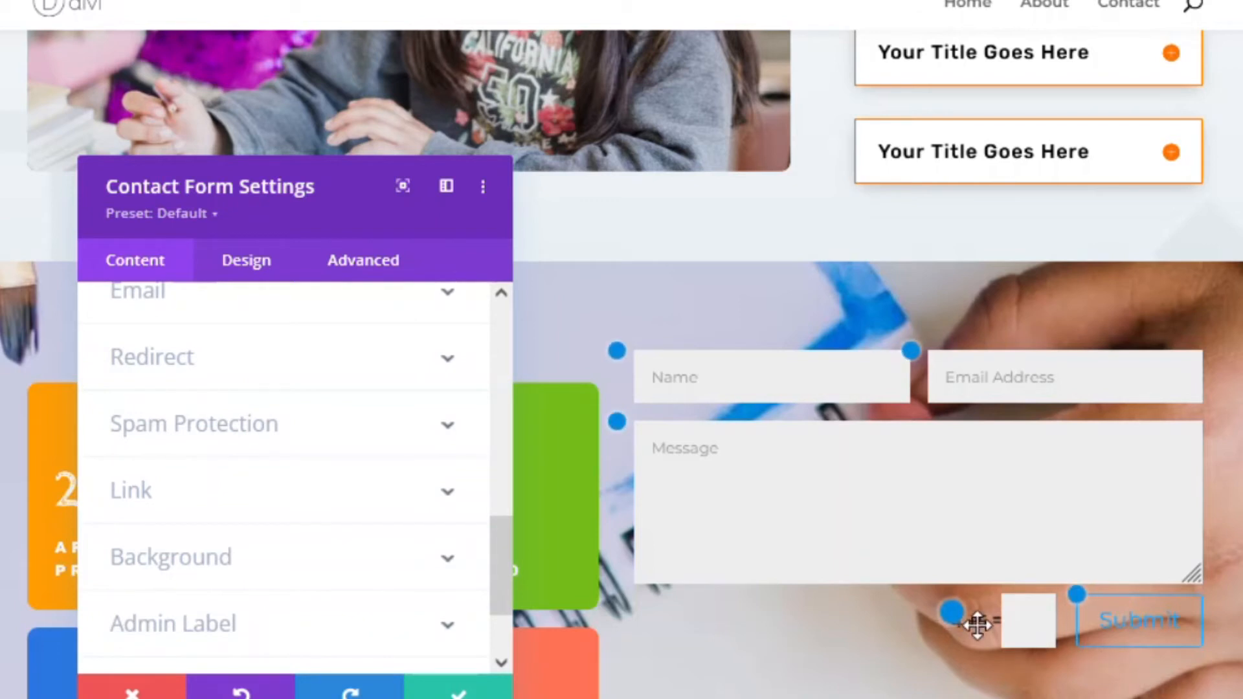
{"action": "left_click", "coordinate": [259, 431]}
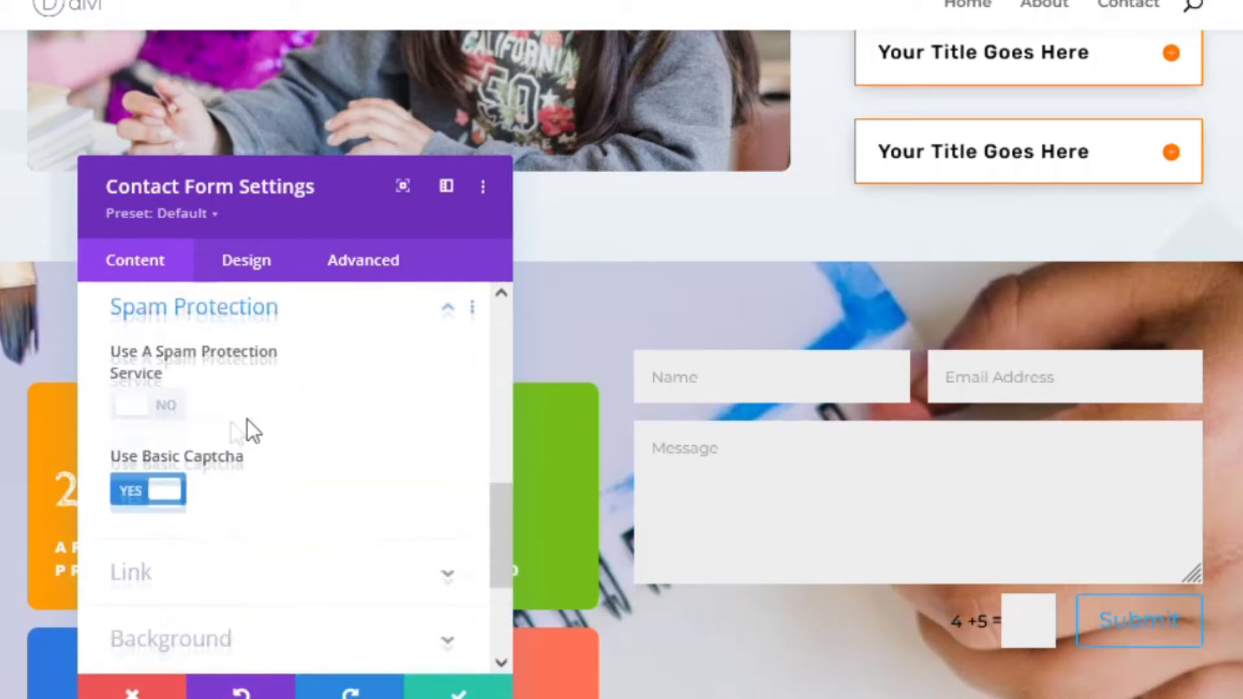
{"action": "left_click", "coordinate": [170, 505]}
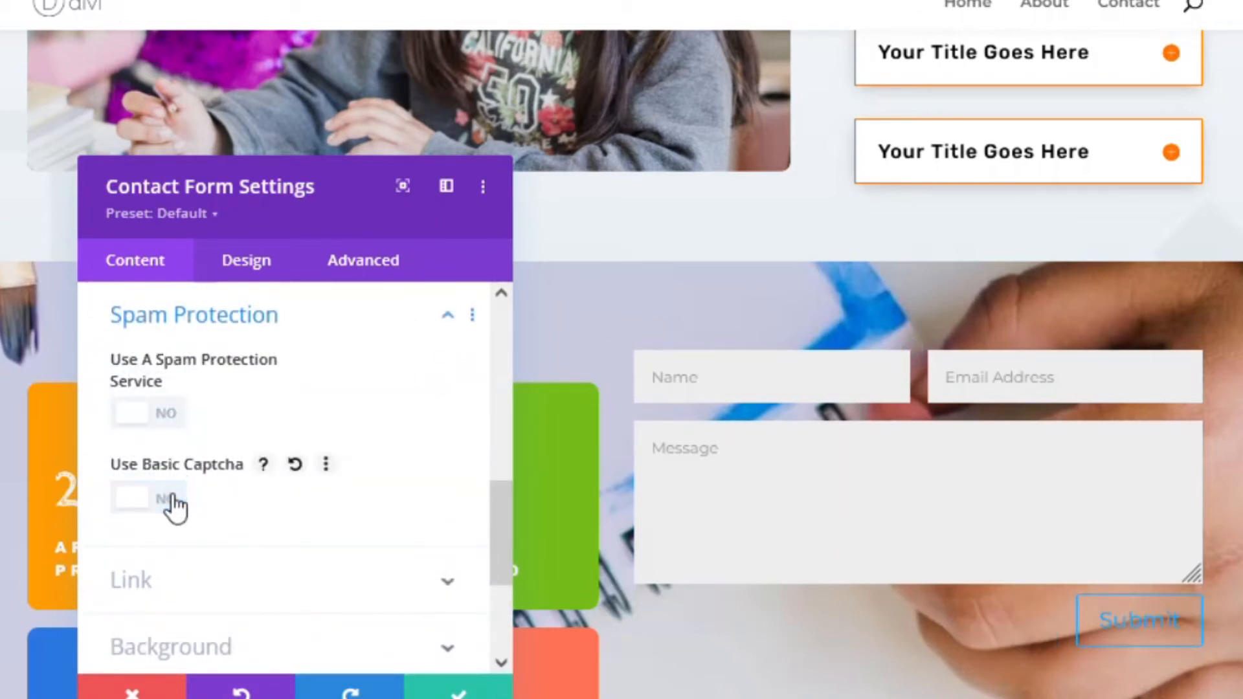
{"action": "left_click", "coordinate": [131, 503]}
{"action": "scroll", "coordinate": [216, 486], "scroll_direction": "down", "scroll_amount": 2}
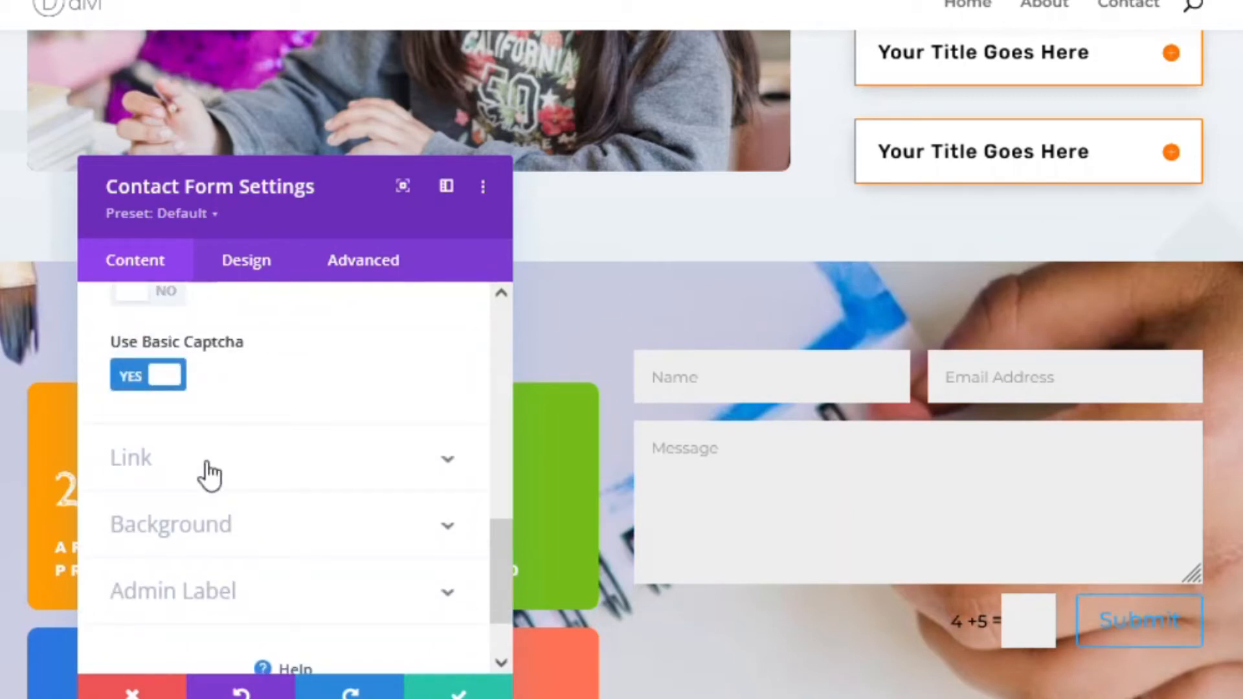
{"action": "scroll", "coordinate": [203, 472], "scroll_direction": "down", "scroll_amount": 1}
- Set the contact form's background colour to white (#ffffff)
{"action": "left_click", "coordinate": [195, 443]}
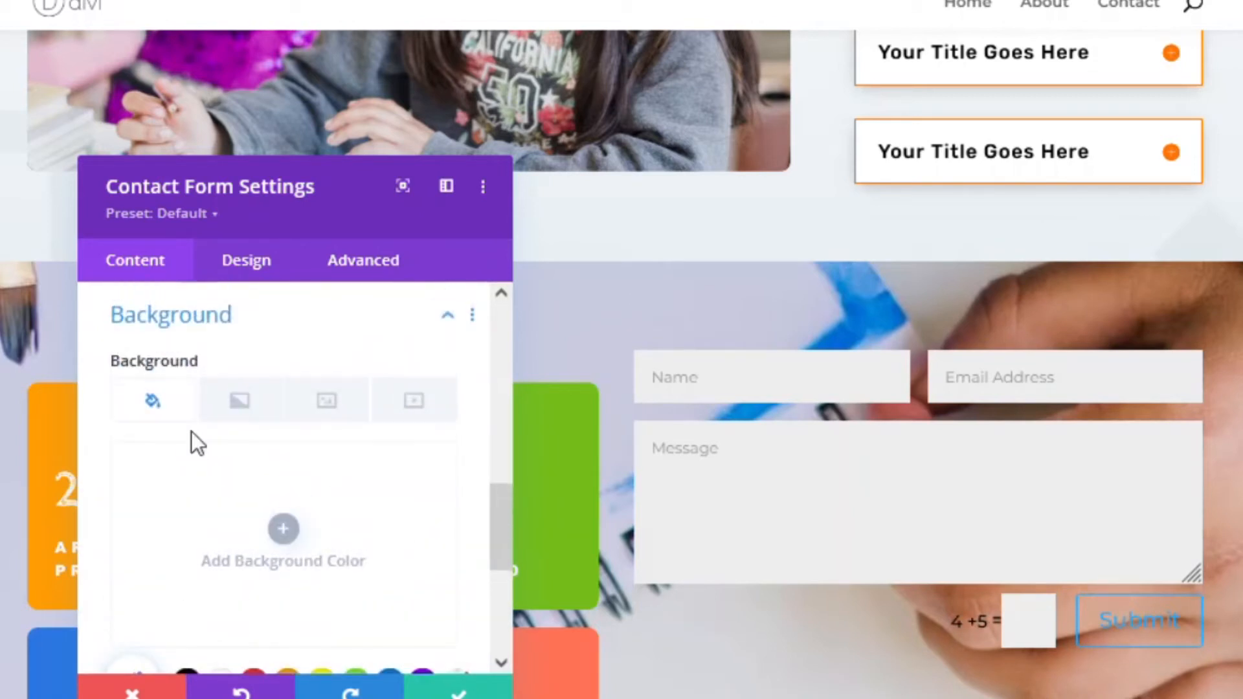
{"action": "left_click", "coordinate": [285, 529]}
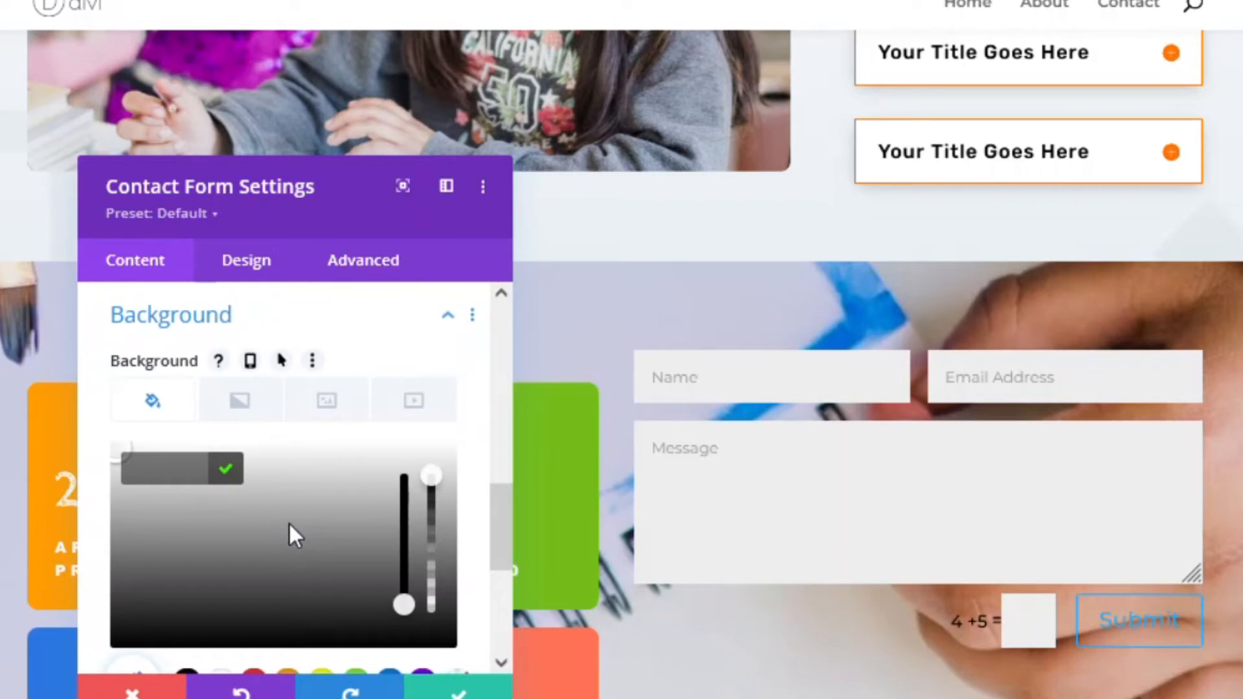
{"action": "scroll", "coordinate": [290, 524], "scroll_direction": "down", "scroll_amount": 1}
{"action": "left_click", "coordinate": [222, 560]}
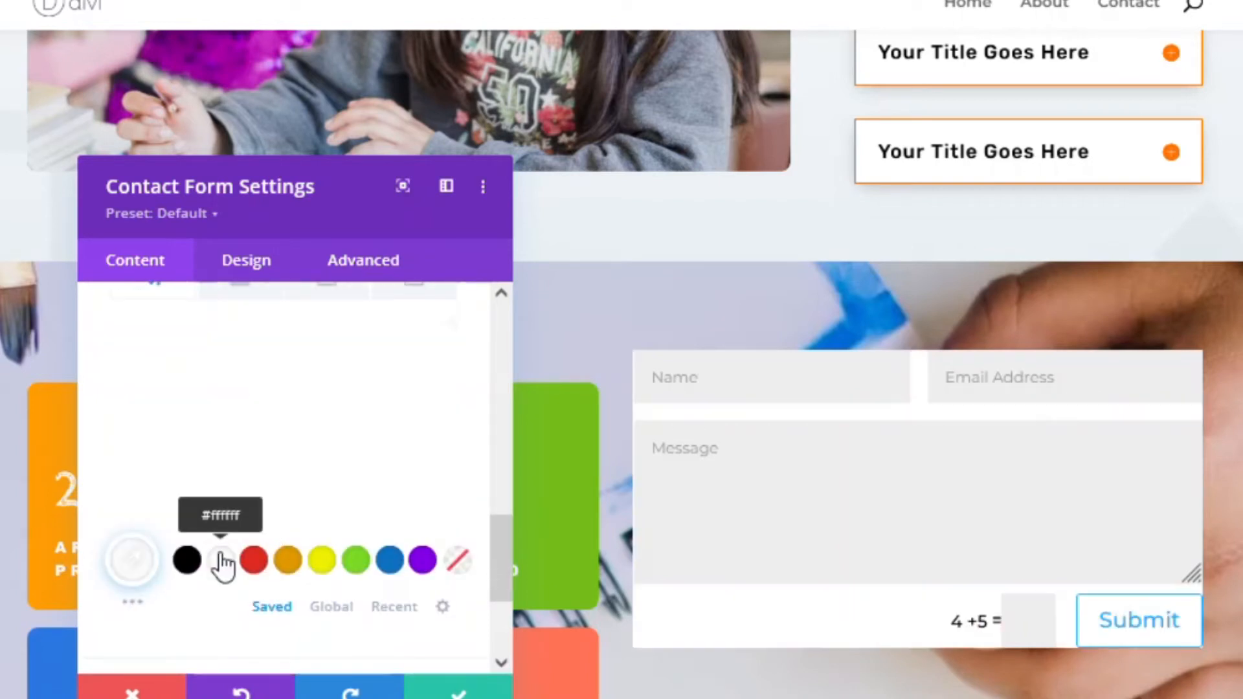
{"action": "scroll", "coordinate": [233, 564], "scroll_direction": "down", "scroll_amount": 2}
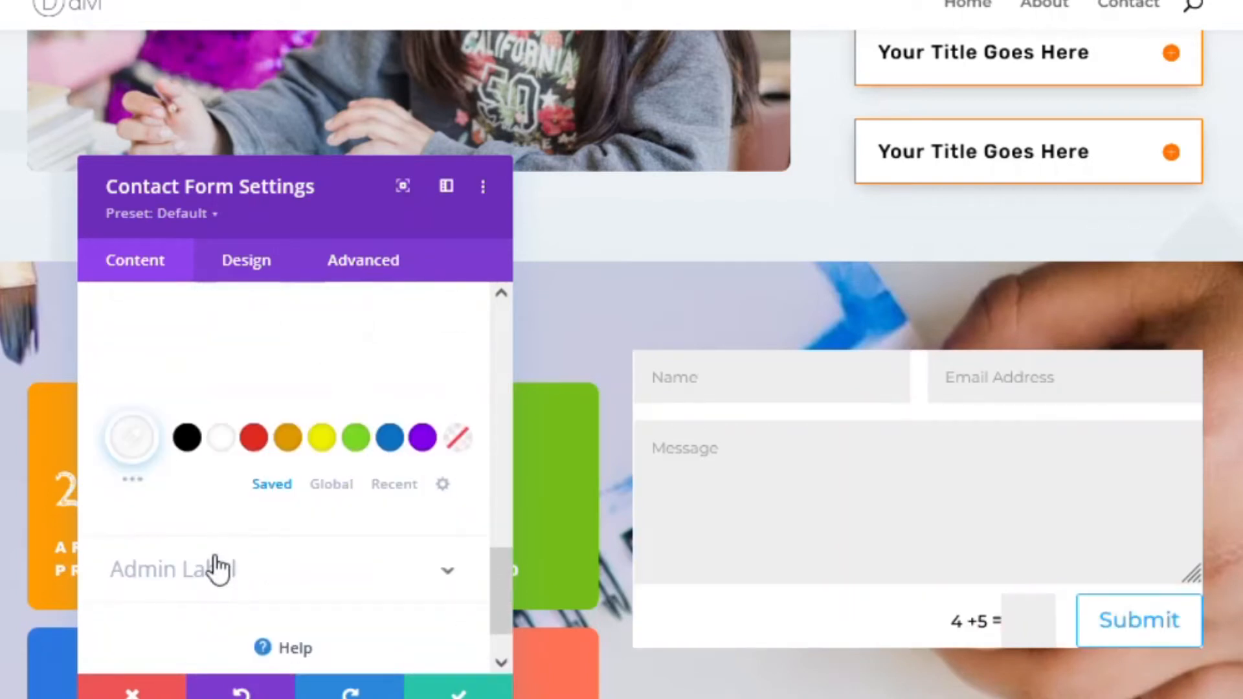
{"action": "scroll", "coordinate": [255, 569], "scroll_direction": "up", "scroll_amount": 2}
{"action": "scroll", "coordinate": [255, 558], "scroll_direction": "down", "scroll_amount": 3}
{"action": "scroll", "coordinate": [244, 347], "scroll_direction": "up", "scroll_amount": 5}
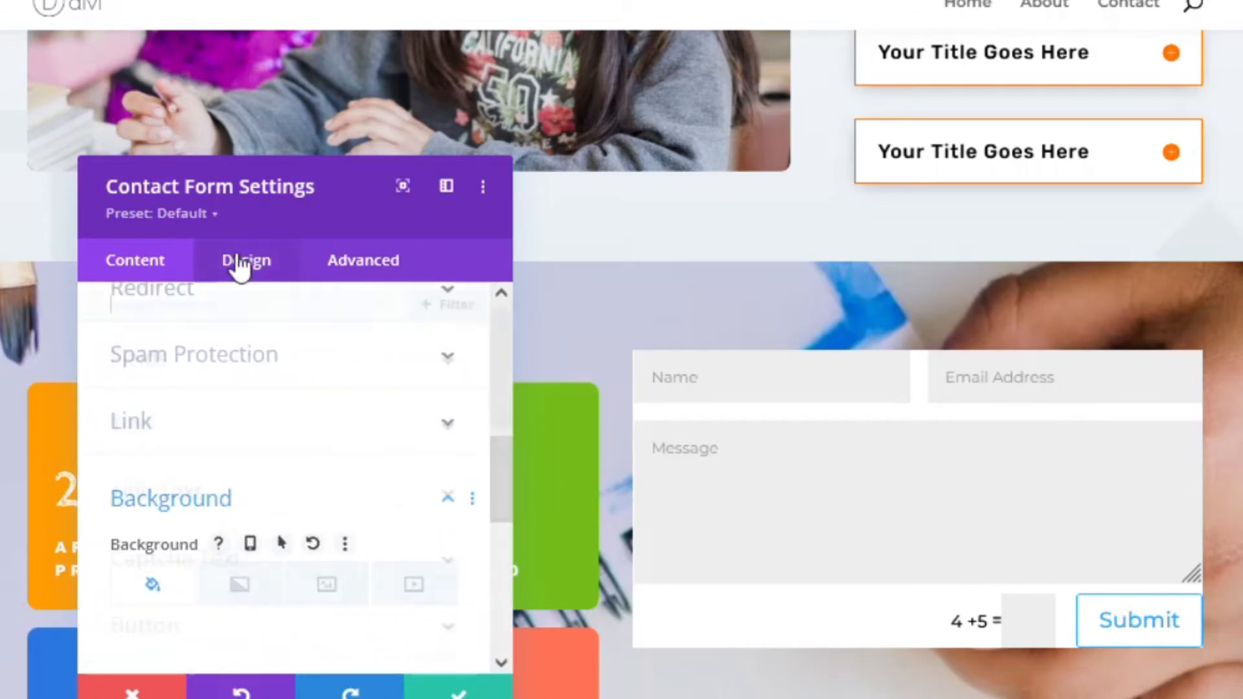
- Set the form's Fields Background Color to white under Design > Fields
{"action": "left_click", "coordinate": [241, 266]}
{"action": "left_click", "coordinate": [248, 288]}
{"action": "left_click", "coordinate": [186, 366]}
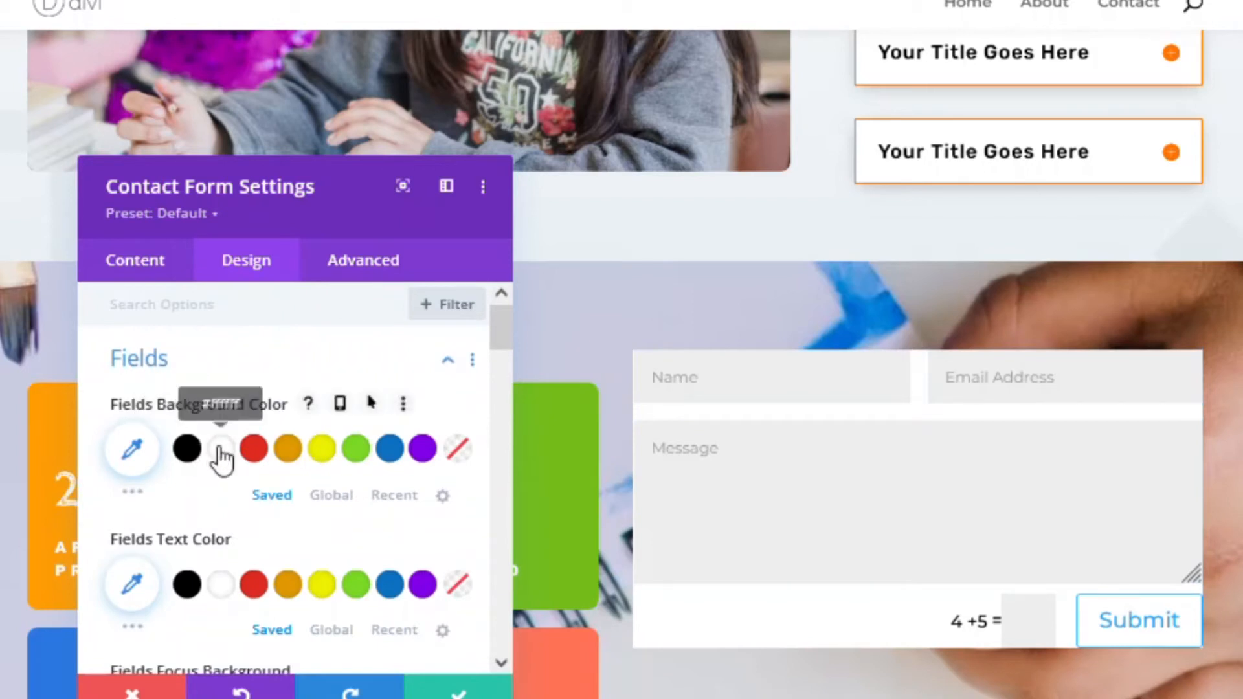
{"action": "left_click", "coordinate": [220, 453]}
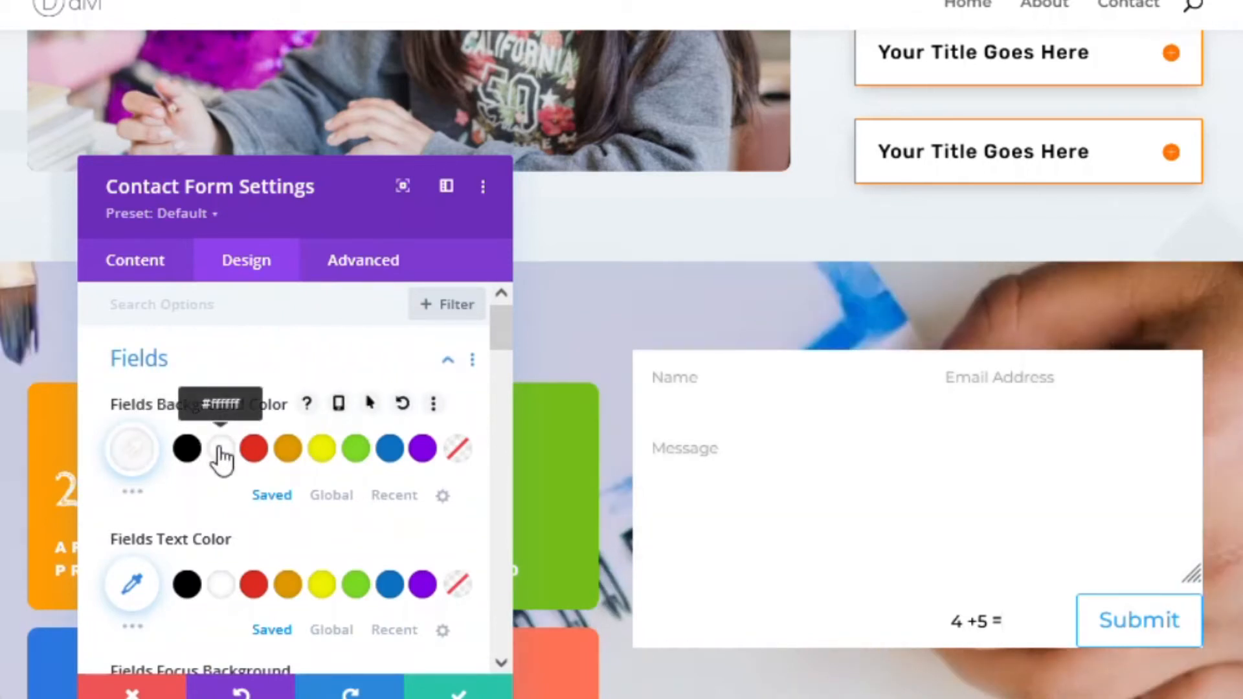
{"action": "scroll", "coordinate": [222, 518], "scroll_direction": "down", "scroll_amount": 2}
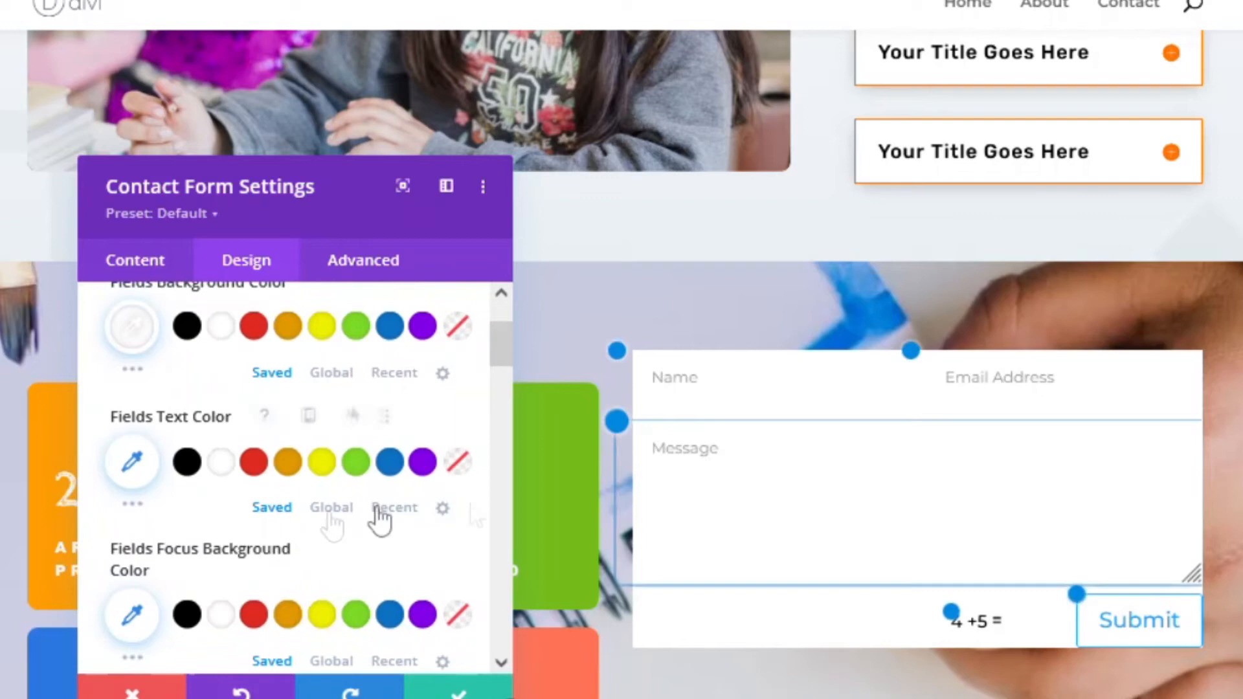
{"action": "scroll", "coordinate": [255, 513], "scroll_direction": "down", "scroll_amount": 2}
{"action": "scroll", "coordinate": [227, 515], "scroll_direction": "down", "scroll_amount": 2}
{"action": "scroll", "coordinate": [195, 498], "scroll_direction": "down", "scroll_amount": 4}
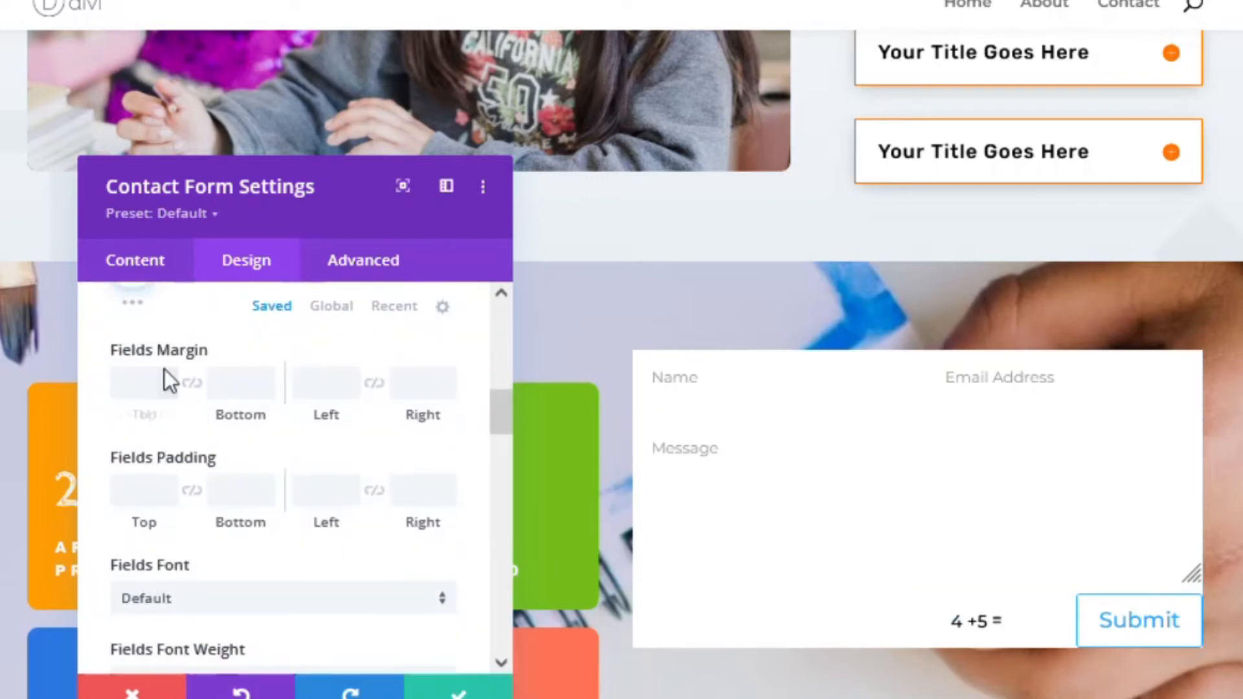
{"action": "scroll", "coordinate": [194, 531], "scroll_direction": "down", "scroll_amount": 6}
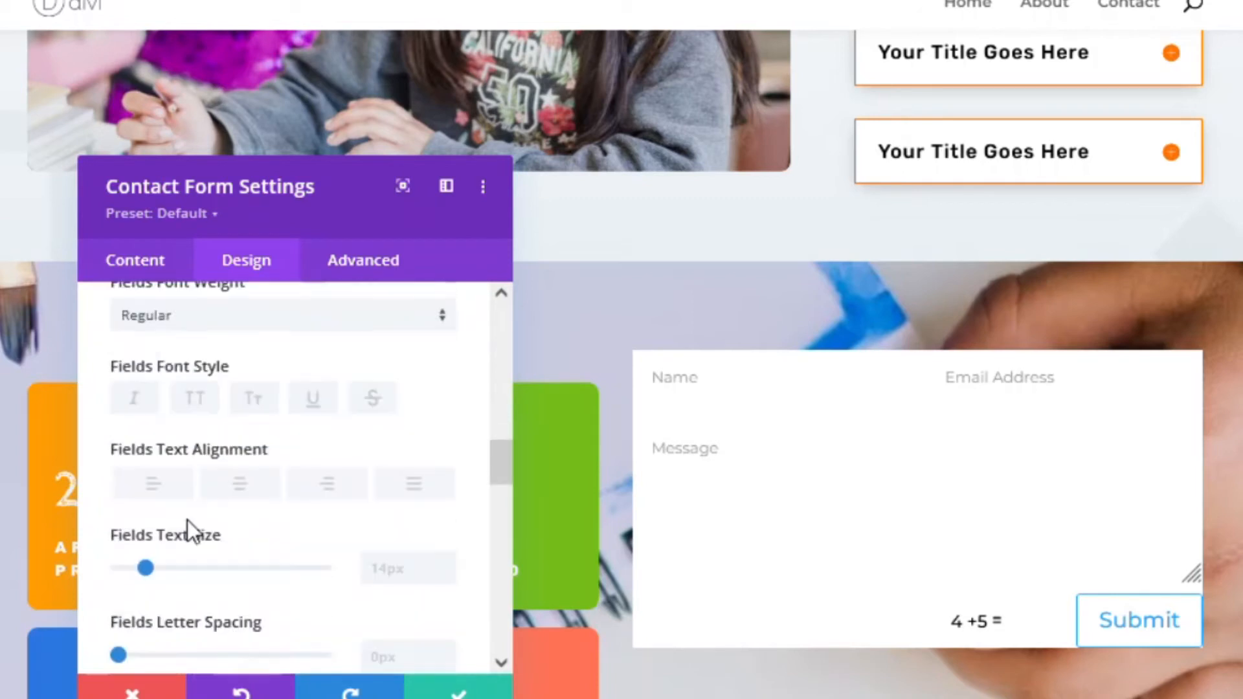
{"action": "scroll", "coordinate": [188, 519], "scroll_direction": "down", "scroll_amount": 2}
{"action": "scroll", "coordinate": [215, 422], "scroll_direction": "down", "scroll_amount": 4}
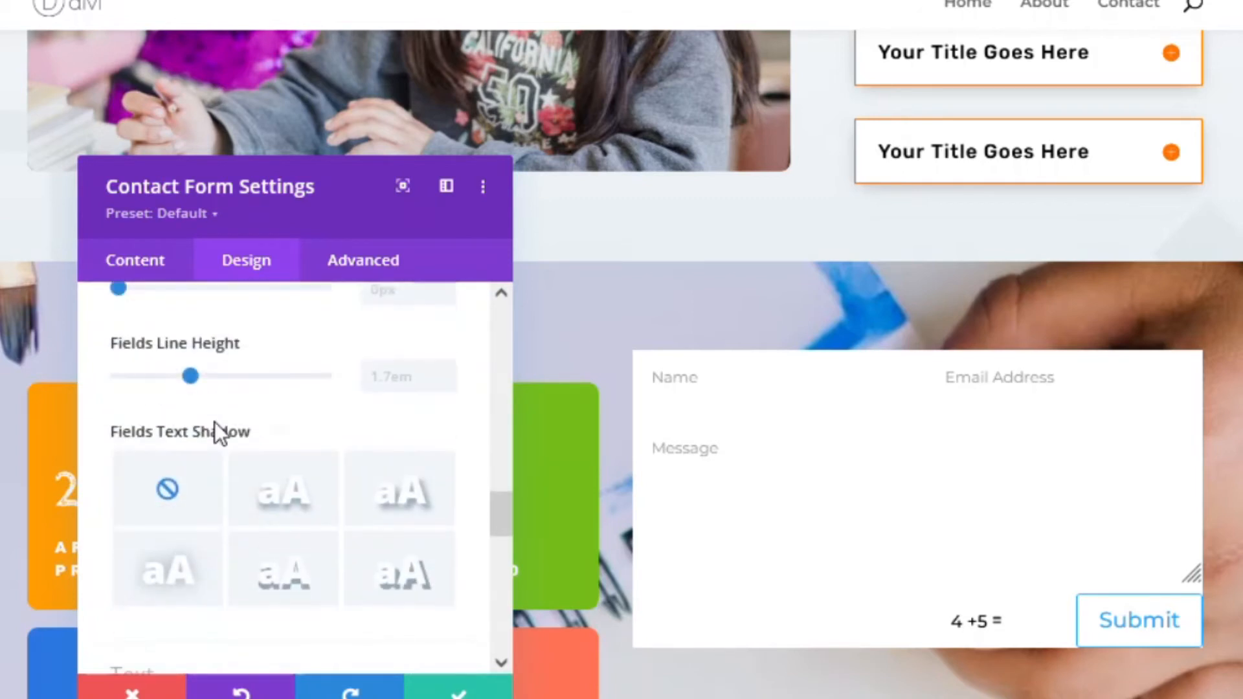
{"action": "scroll", "coordinate": [215, 421], "scroll_direction": "down", "scroll_amount": 4}
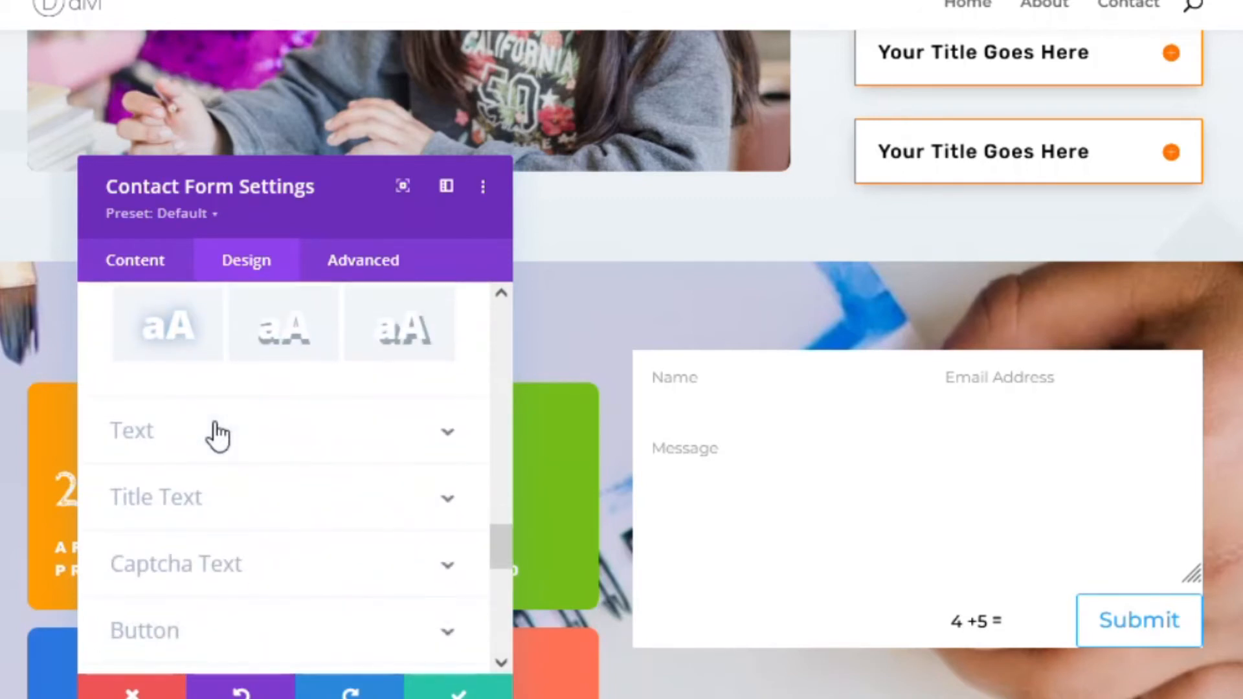
{"action": "left_click", "coordinate": [305, 327]}
{"action": "scroll", "coordinate": [252, 424], "scroll_direction": "down", "scroll_amount": 2}
{"action": "scroll", "coordinate": [227, 398], "scroll_direction": "down", "scroll_amount": 2}
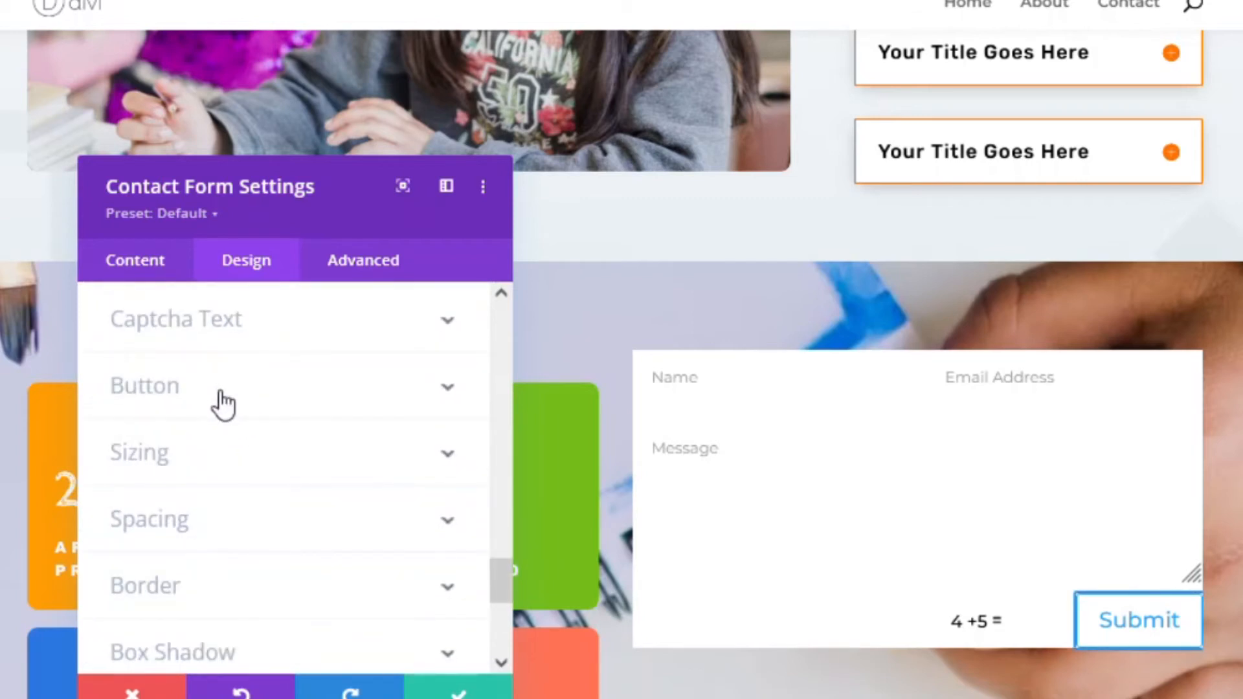
{"action": "scroll", "coordinate": [203, 489], "scroll_direction": "down", "scroll_amount": 2}
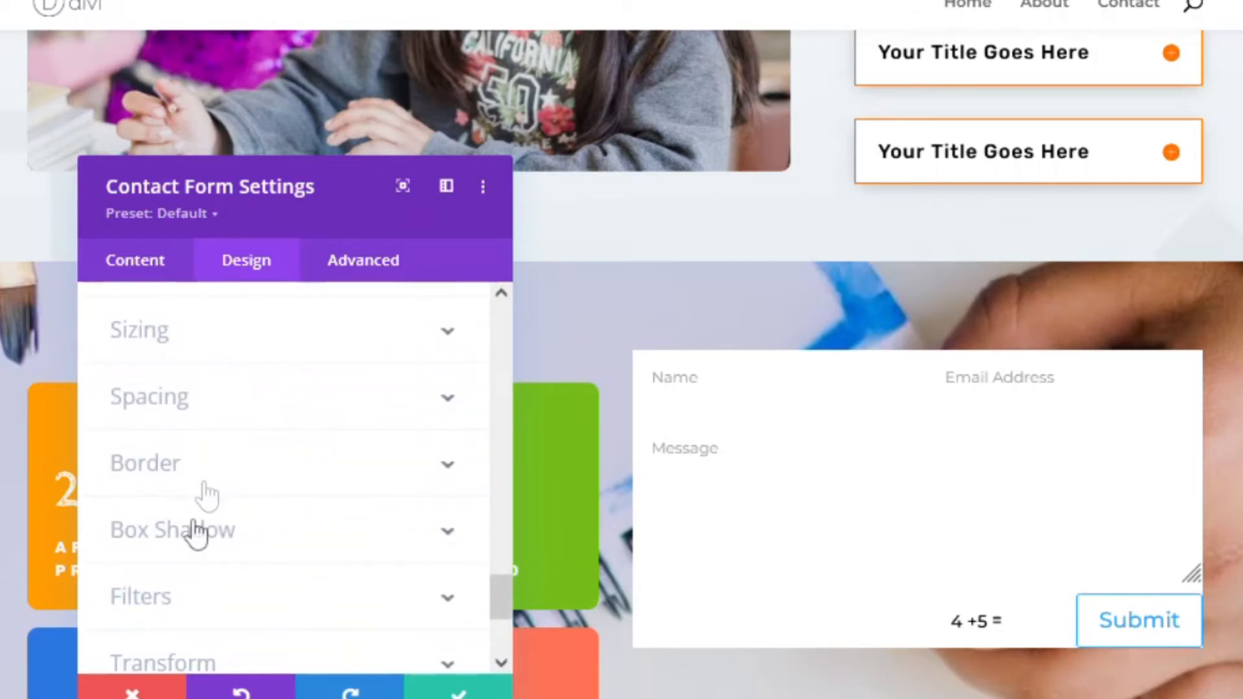
{"action": "scroll", "coordinate": [194, 541], "scroll_direction": "down", "scroll_amount": 2}
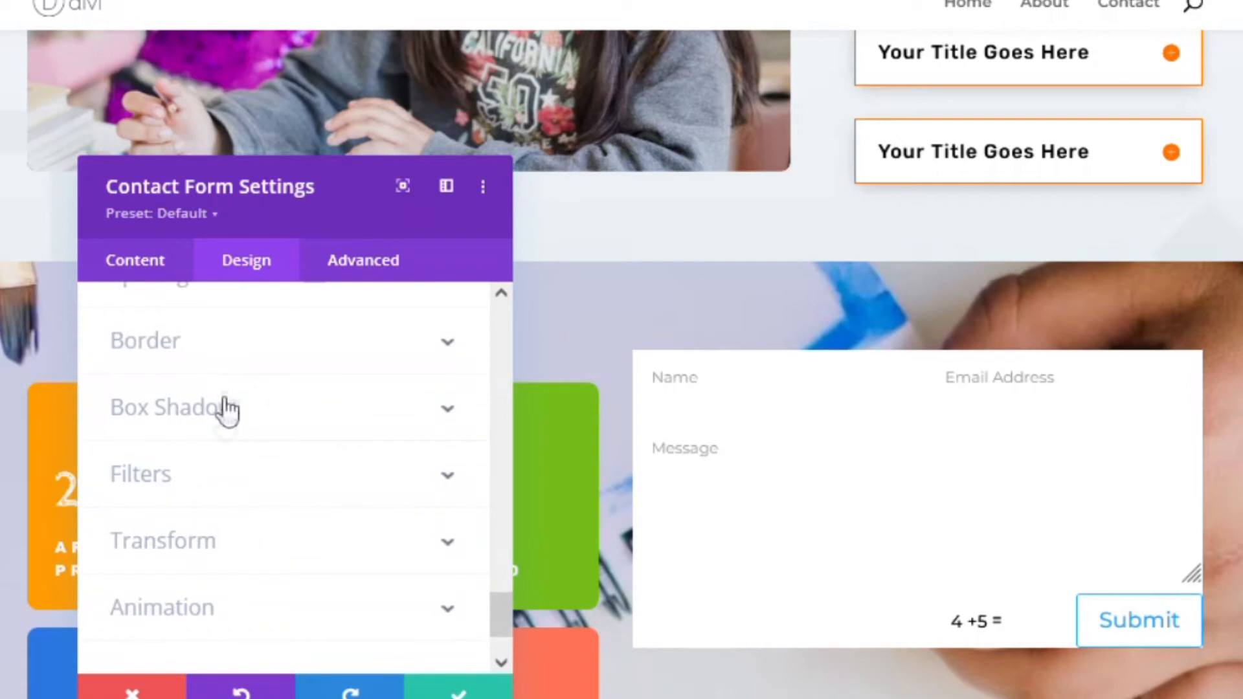
- Give the input fields a 1px border coloured light grey rgba(186,186,186,0.65)
{"action": "left_click", "coordinate": [216, 347]}
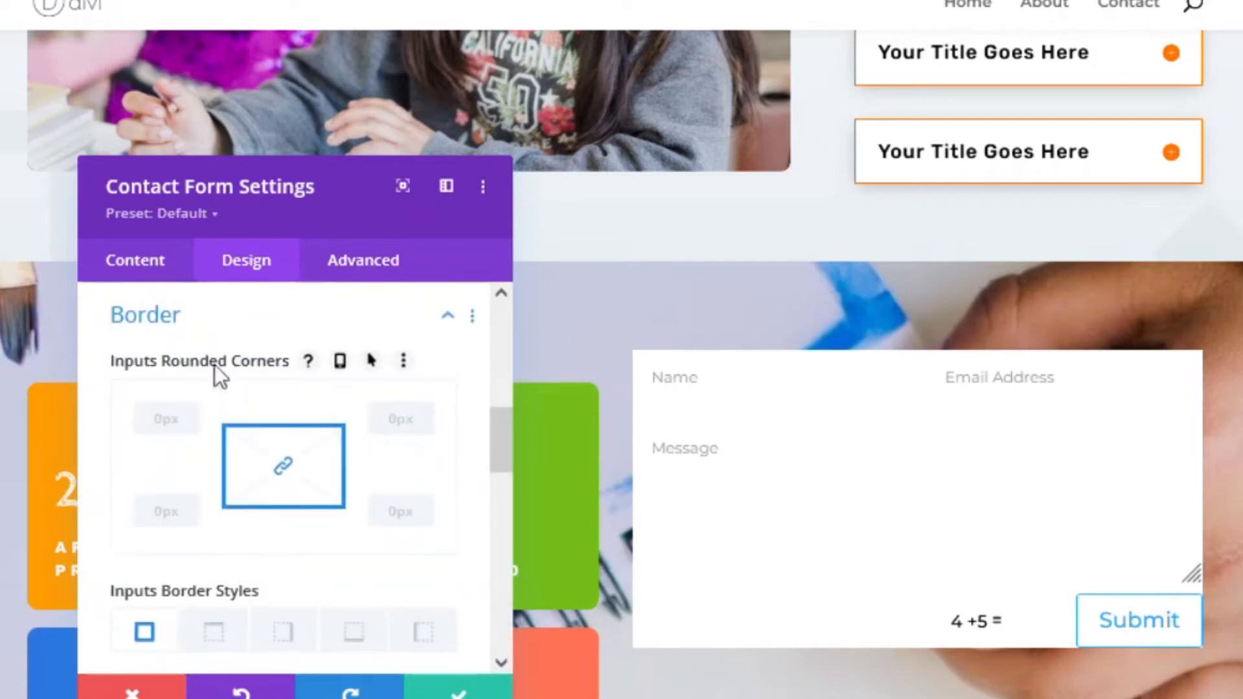
{"action": "scroll", "coordinate": [181, 417], "scroll_direction": "down", "scroll_amount": 7}
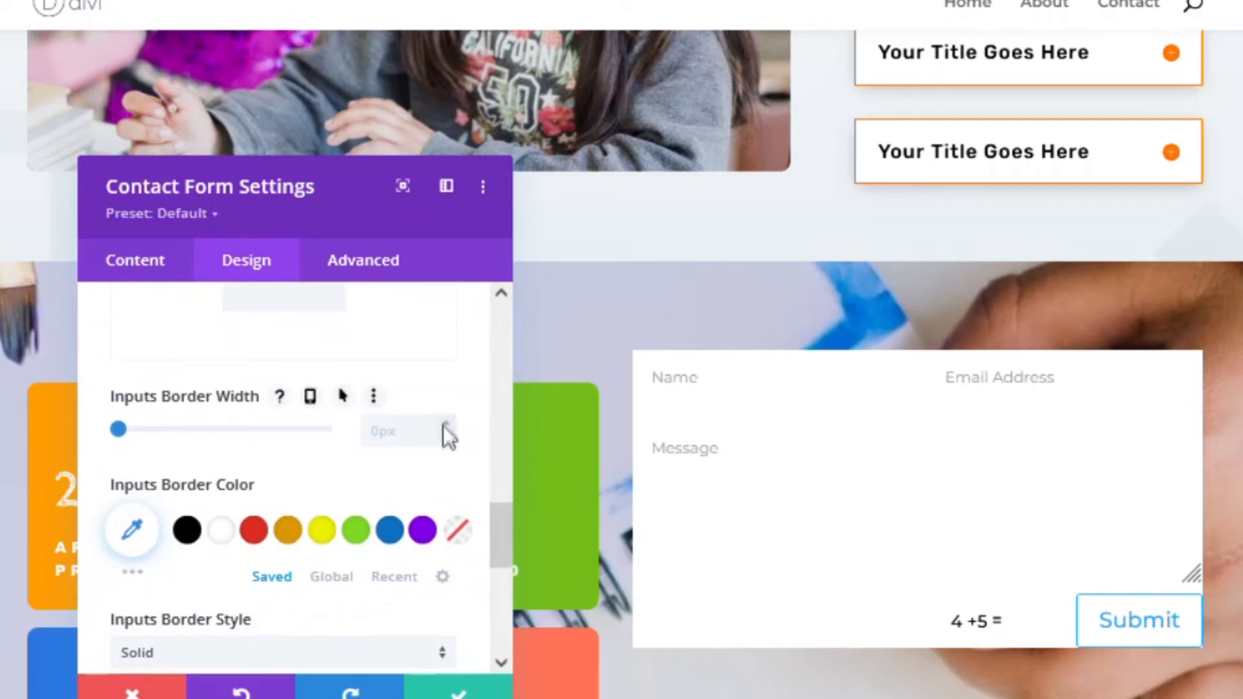
{"action": "left_click", "coordinate": [446, 424]}
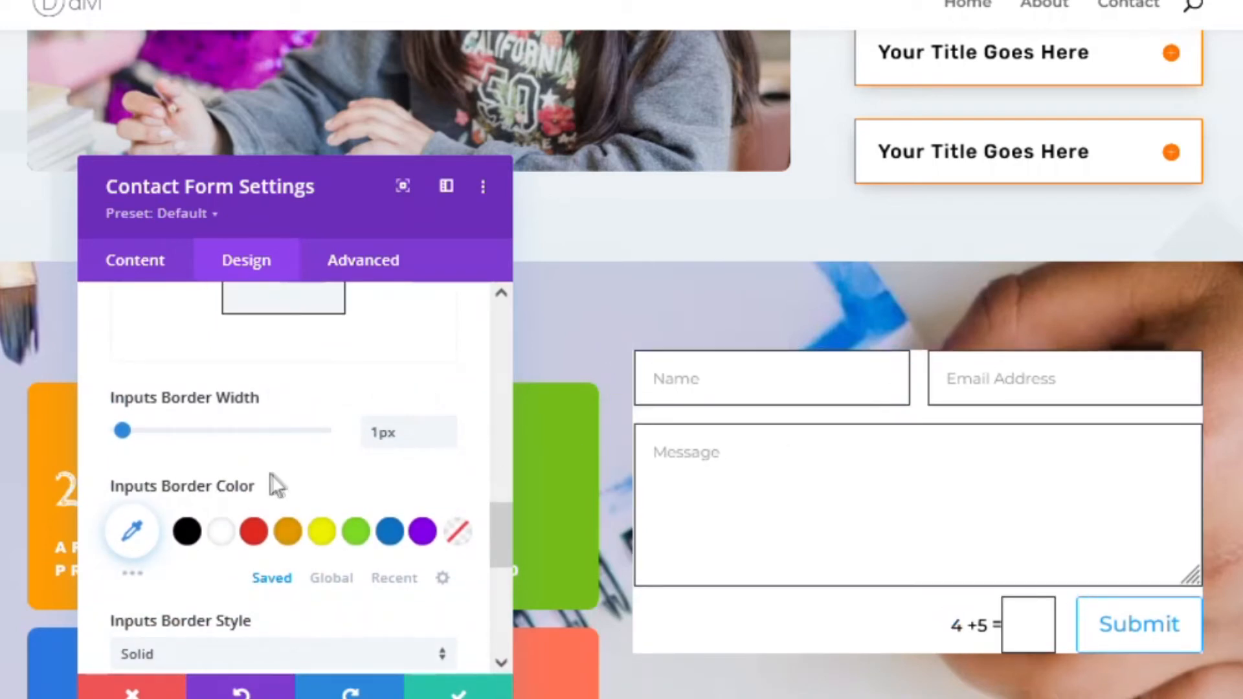
{"action": "left_click", "coordinate": [186, 536]}
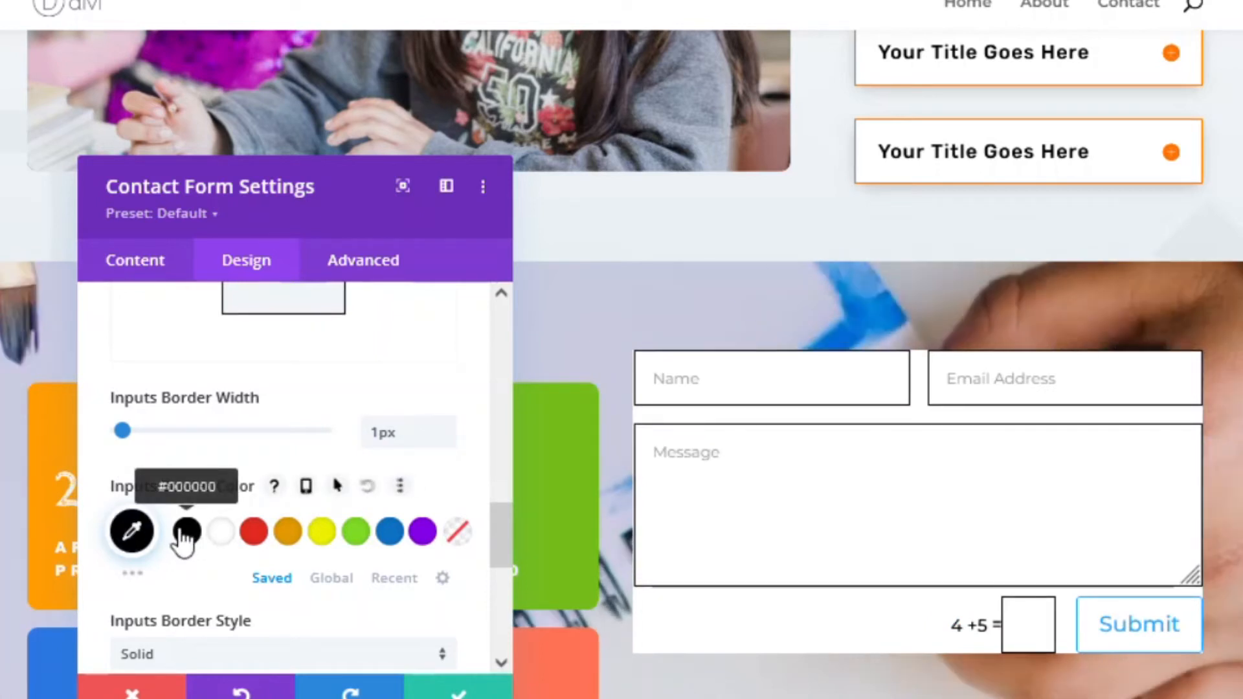
{"action": "left_click", "coordinate": [129, 529]}
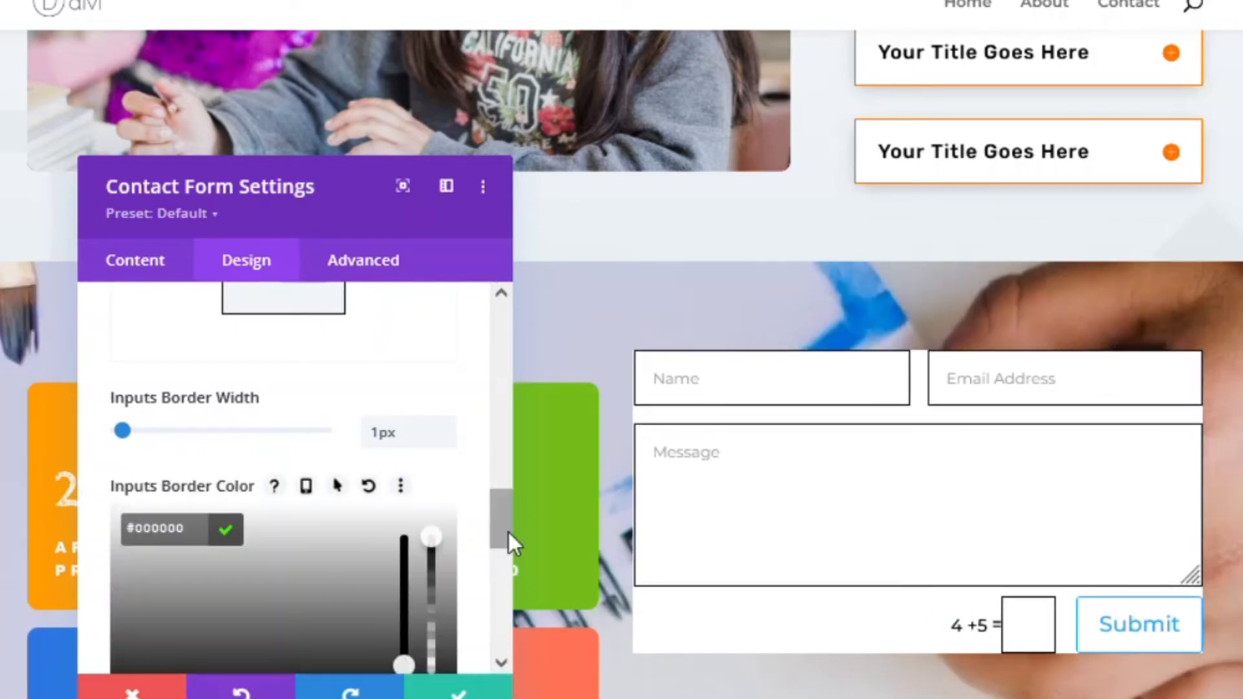
{"action": "left_click_drag", "start_coordinate": [433, 533], "coordinate": [432, 614]}
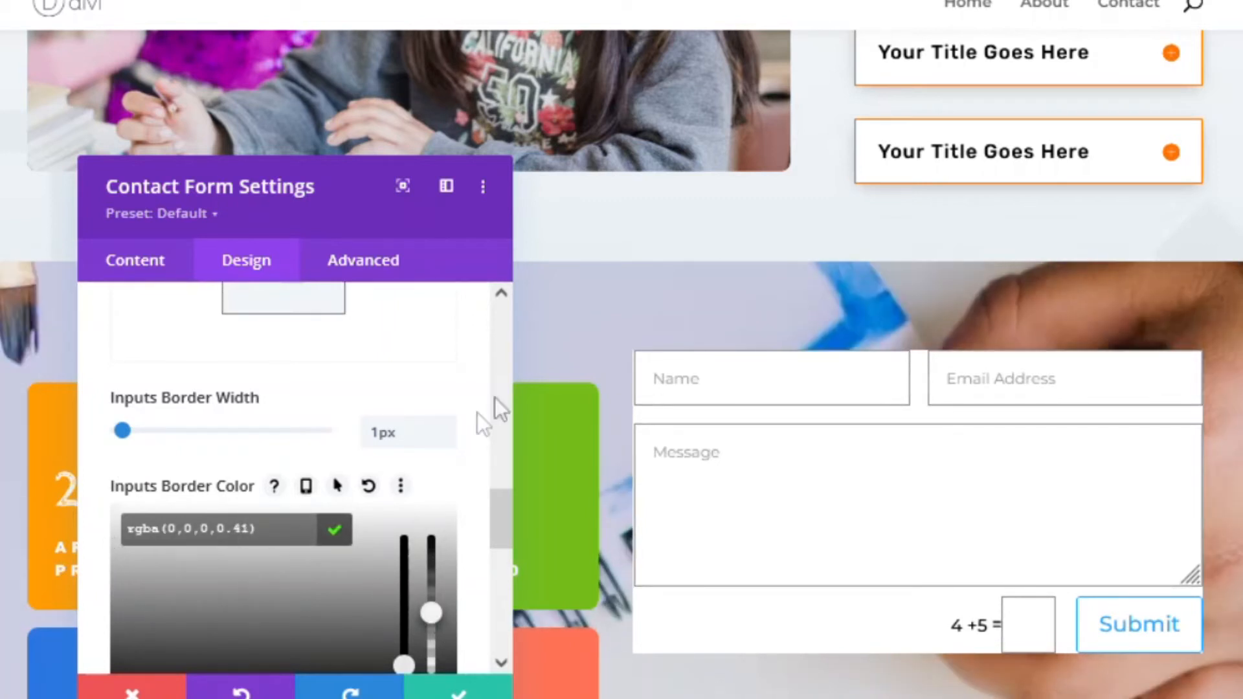
{"action": "scroll", "coordinate": [476, 421], "scroll_direction": "down", "scroll_amount": 2}
{"action": "left_click", "coordinate": [117, 580]}
{"action": "left_click_drag", "start_coordinate": [111, 520], "coordinate": [183, 477]}
{"action": "left_click_drag", "start_coordinate": [296, 465], "coordinate": [120, 429]}
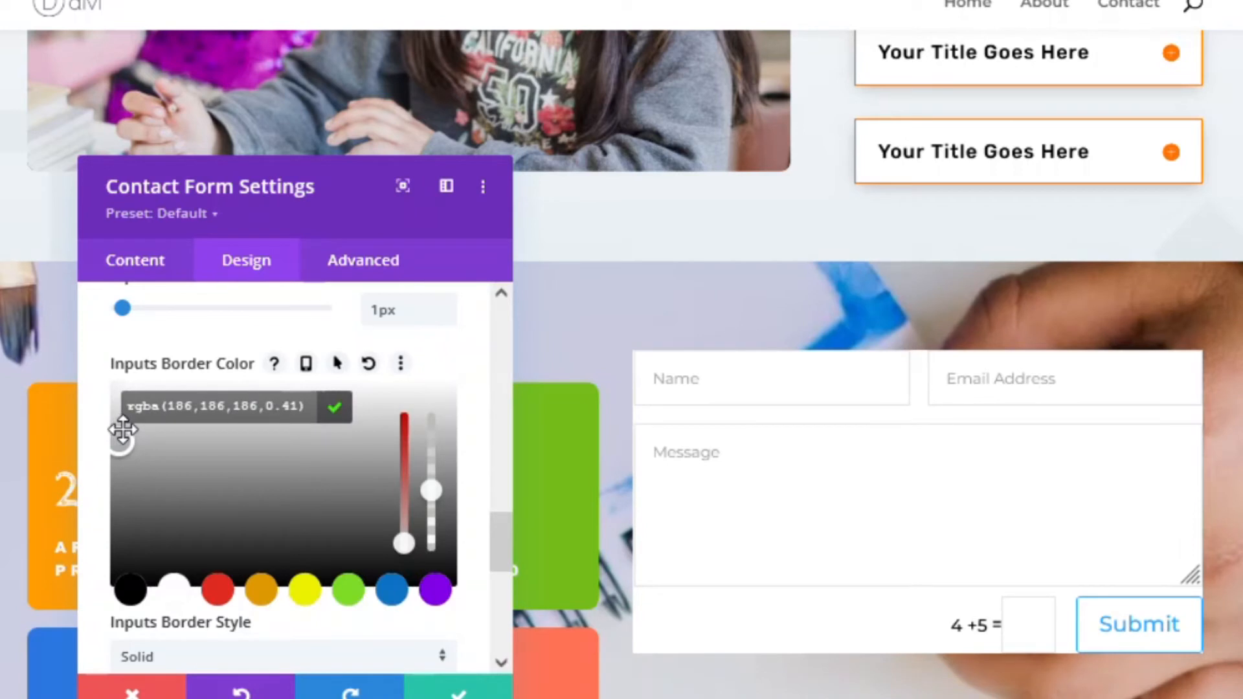
{"action": "left_click_drag", "start_coordinate": [428, 486], "coordinate": [426, 470]}
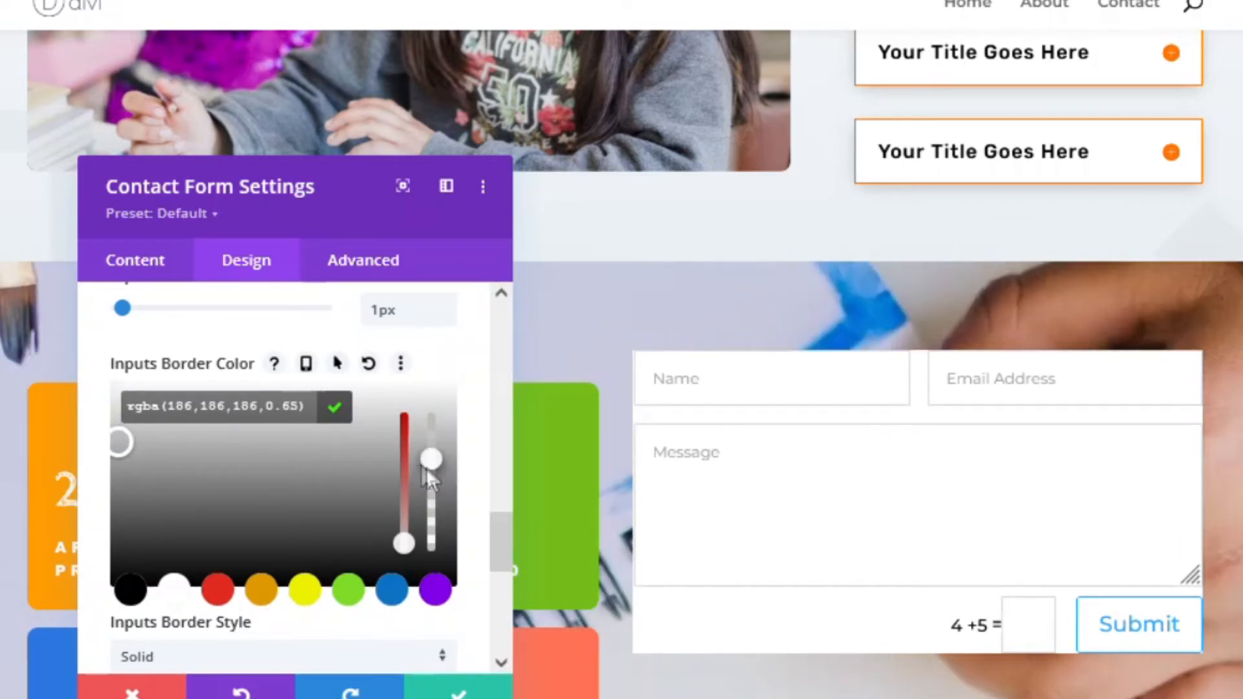
{"action": "left_click", "coordinate": [481, 461]}
- Set the contact form's padding to 5% on top, bottom, left and right
{"action": "scroll", "coordinate": [479, 421], "scroll_direction": "down", "scroll_amount": 4}
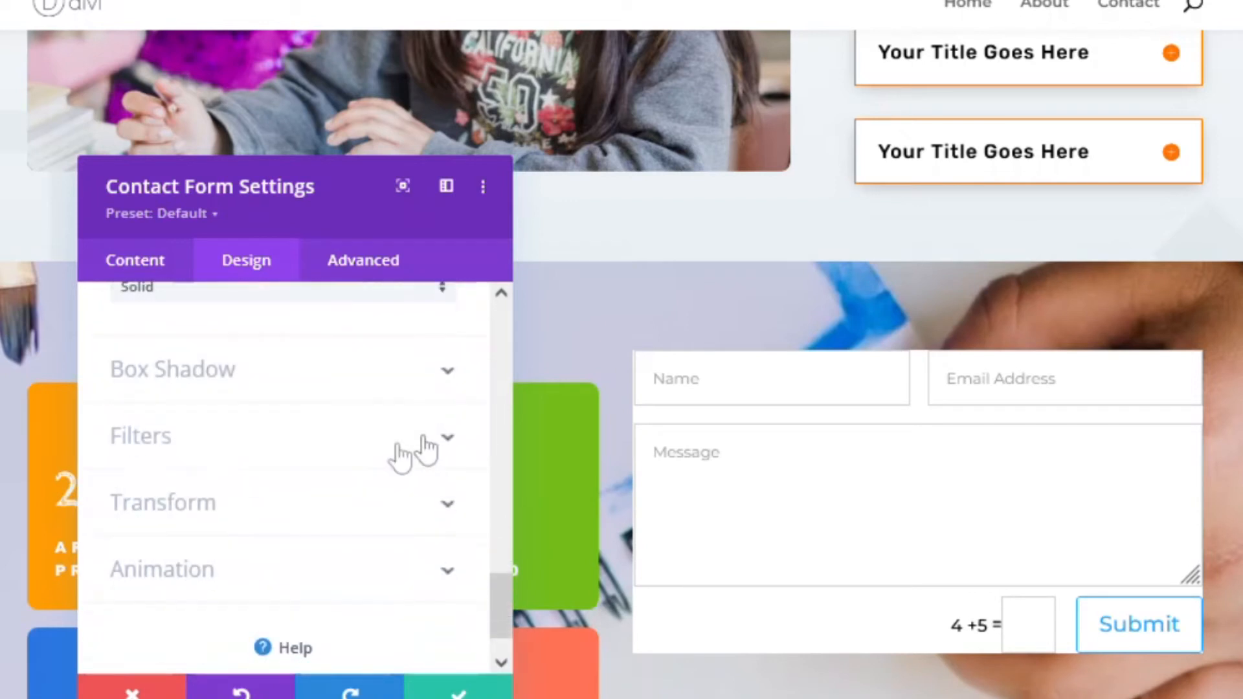
{"action": "scroll", "coordinate": [327, 482], "scroll_direction": "up", "scroll_amount": 10}
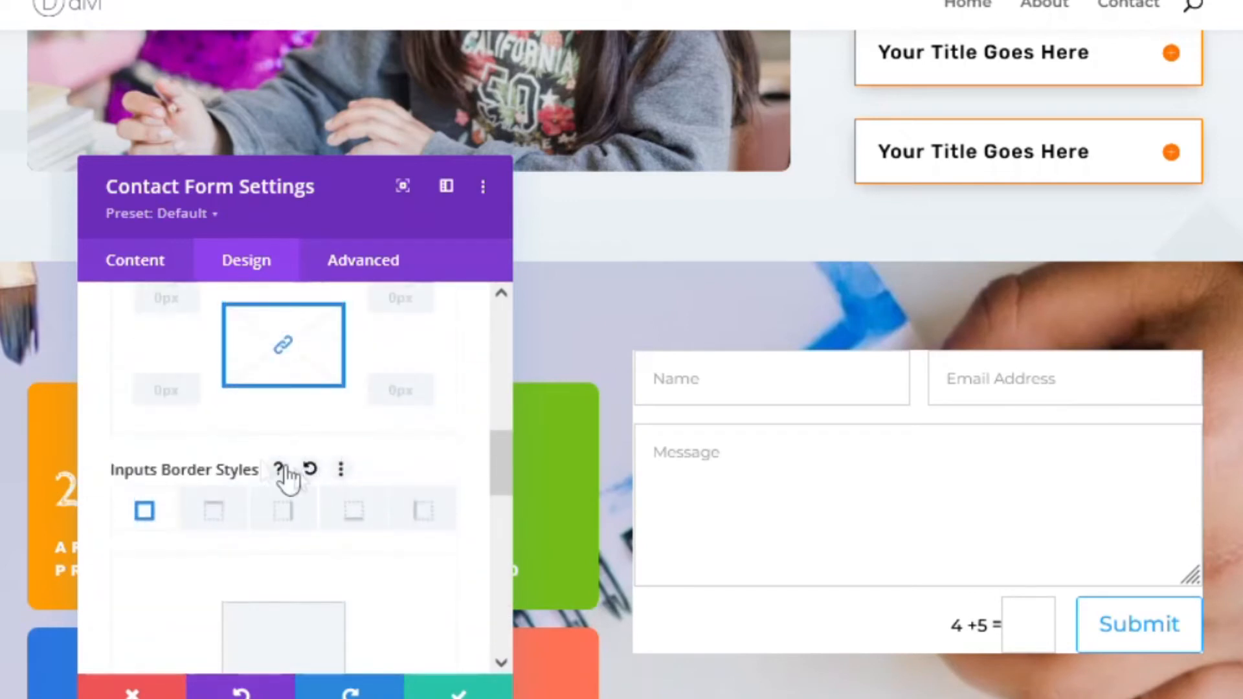
{"action": "scroll", "coordinate": [245, 473], "scroll_direction": "up", "scroll_amount": 2}
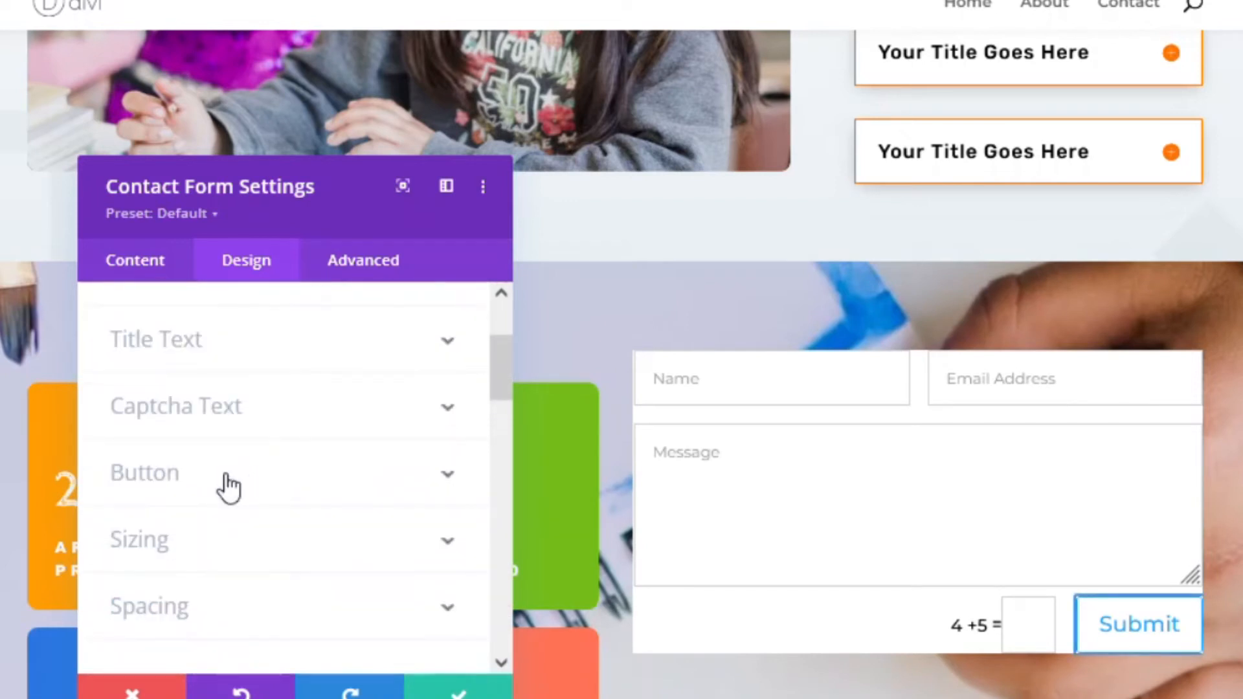
{"action": "scroll", "coordinate": [223, 485], "scroll_direction": "up", "scroll_amount": 2}
{"action": "scroll", "coordinate": [222, 487], "scroll_direction": "down", "scroll_amount": 4}
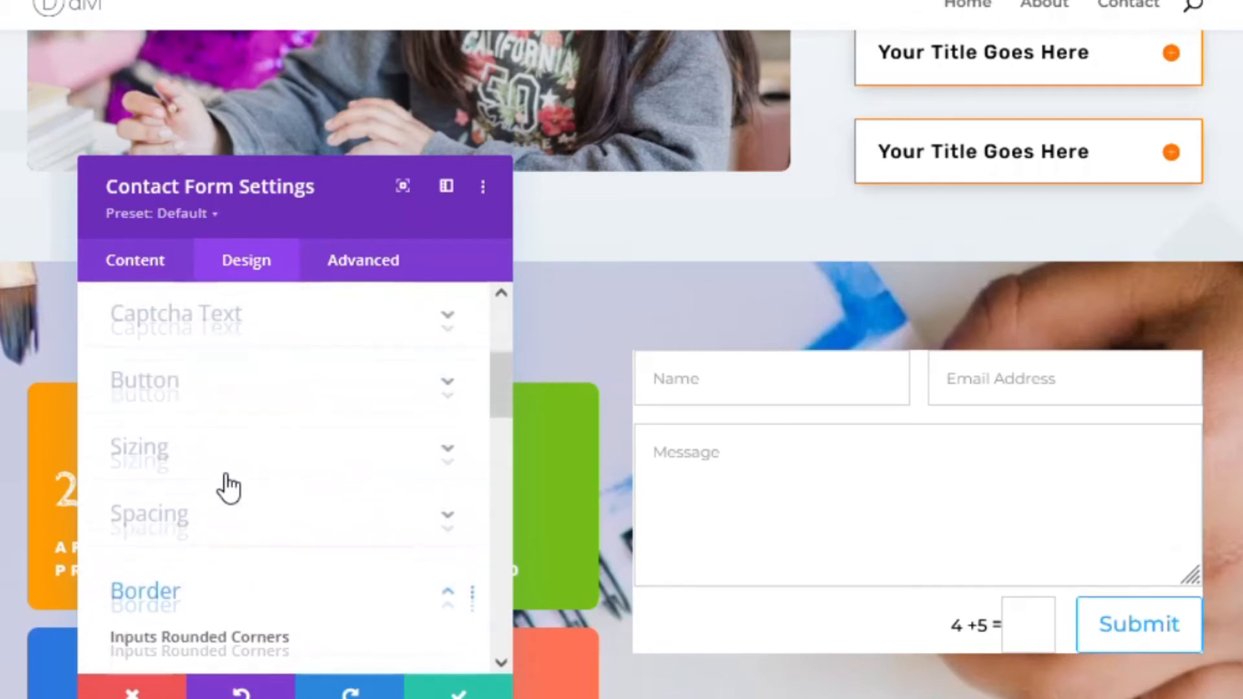
{"action": "left_click", "coordinate": [154, 526]}
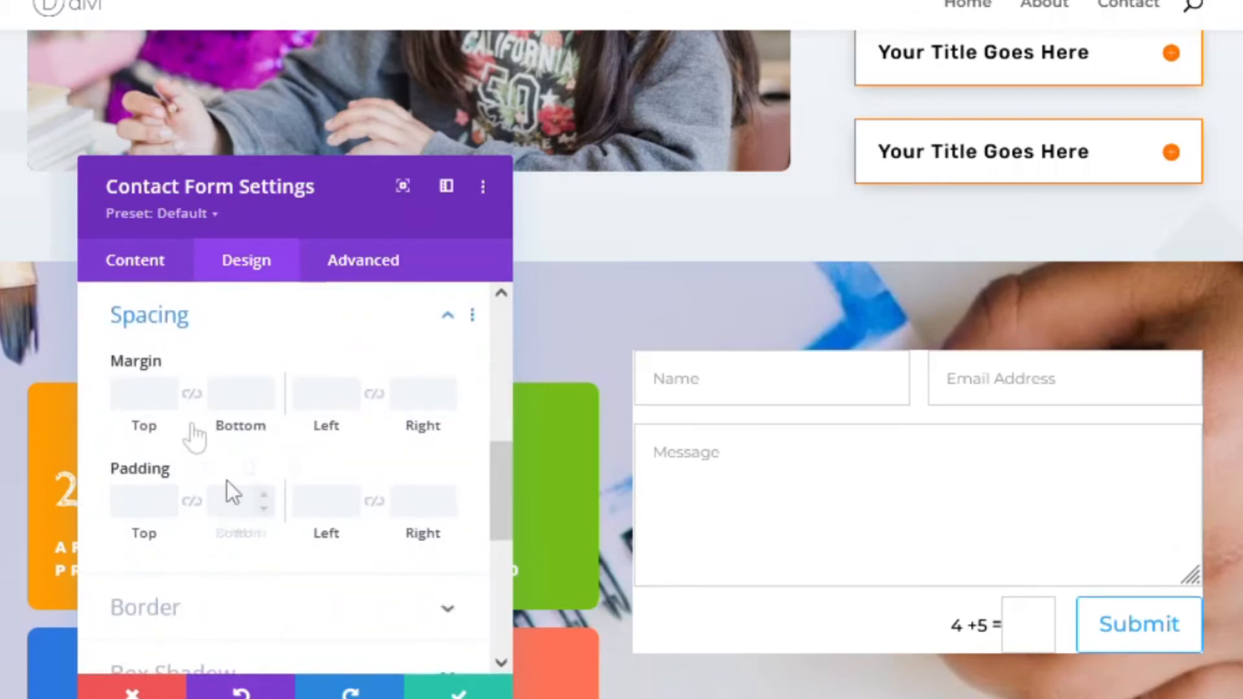
{"action": "left_click", "coordinate": [151, 505]}
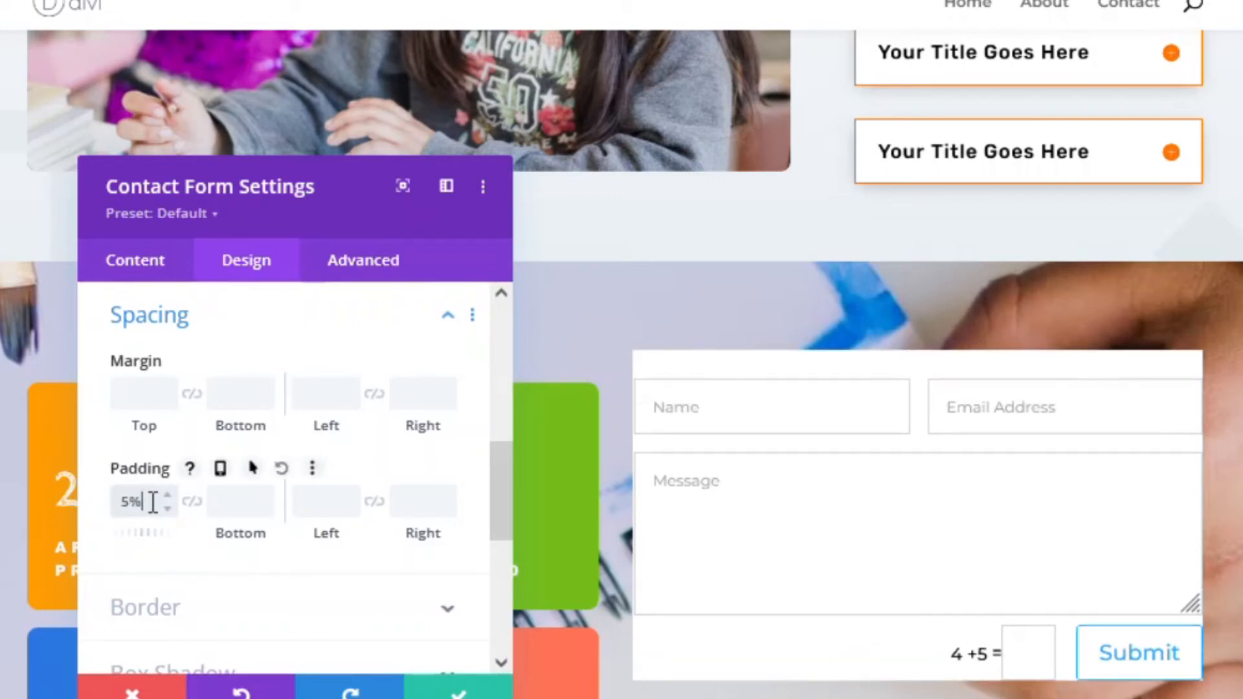
{"action": "left_click", "coordinate": [192, 502]}
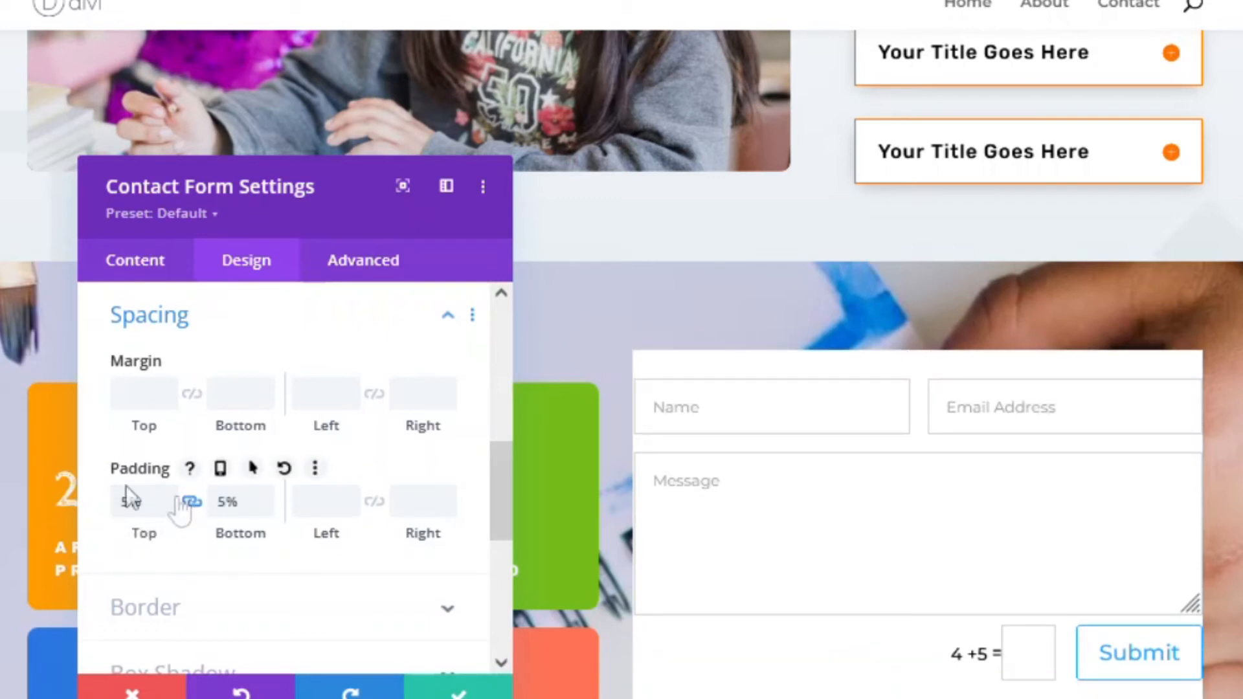
{"action": "left_click", "coordinate": [331, 496]}
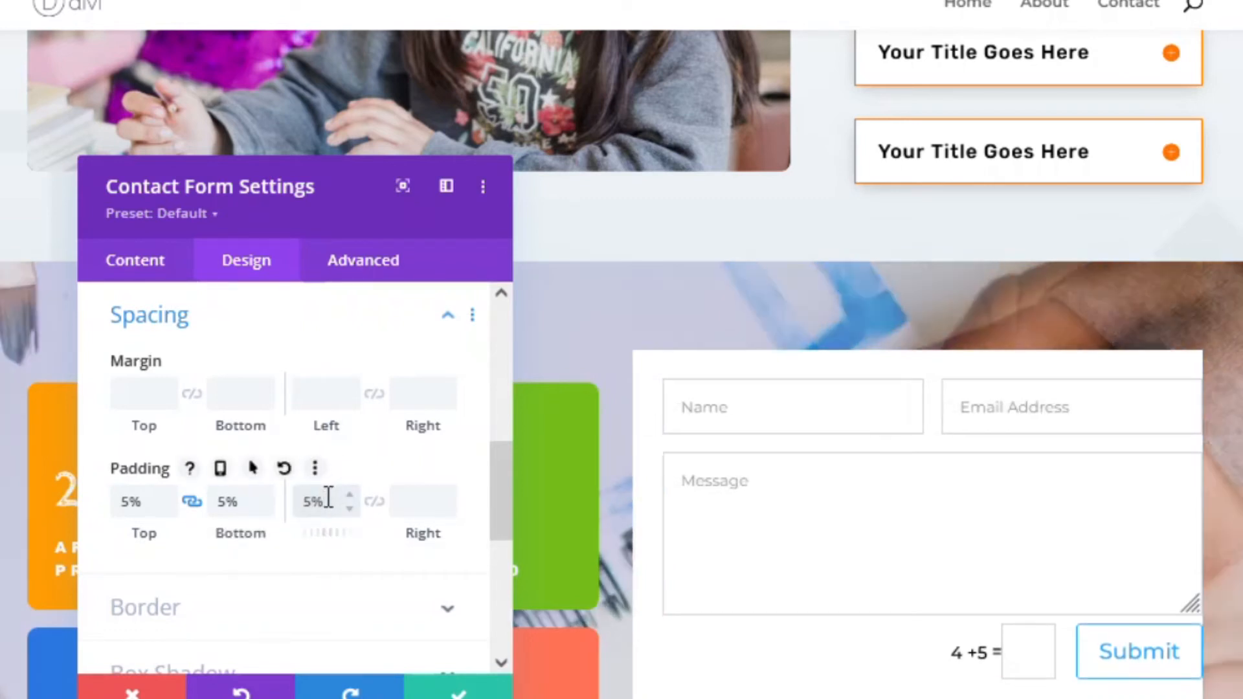
{"action": "left_click", "coordinate": [376, 507]}
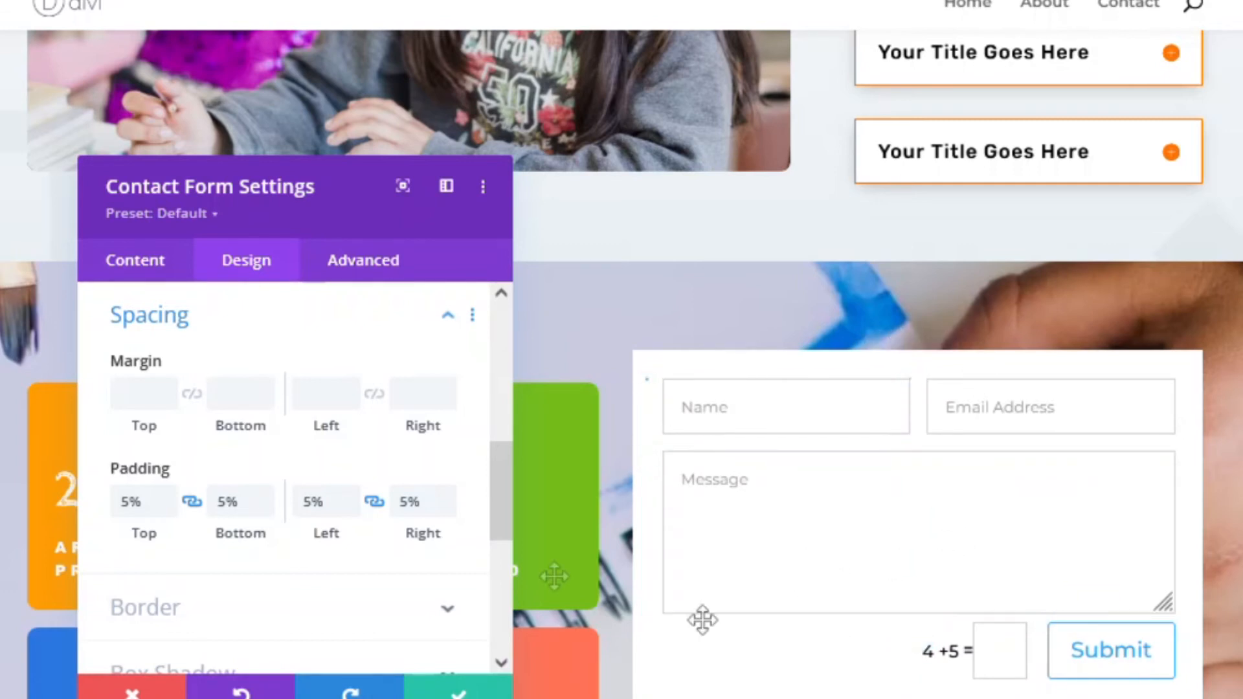
{"action": "scroll", "coordinate": [246, 573], "scroll_direction": "down", "scroll_amount": 2}
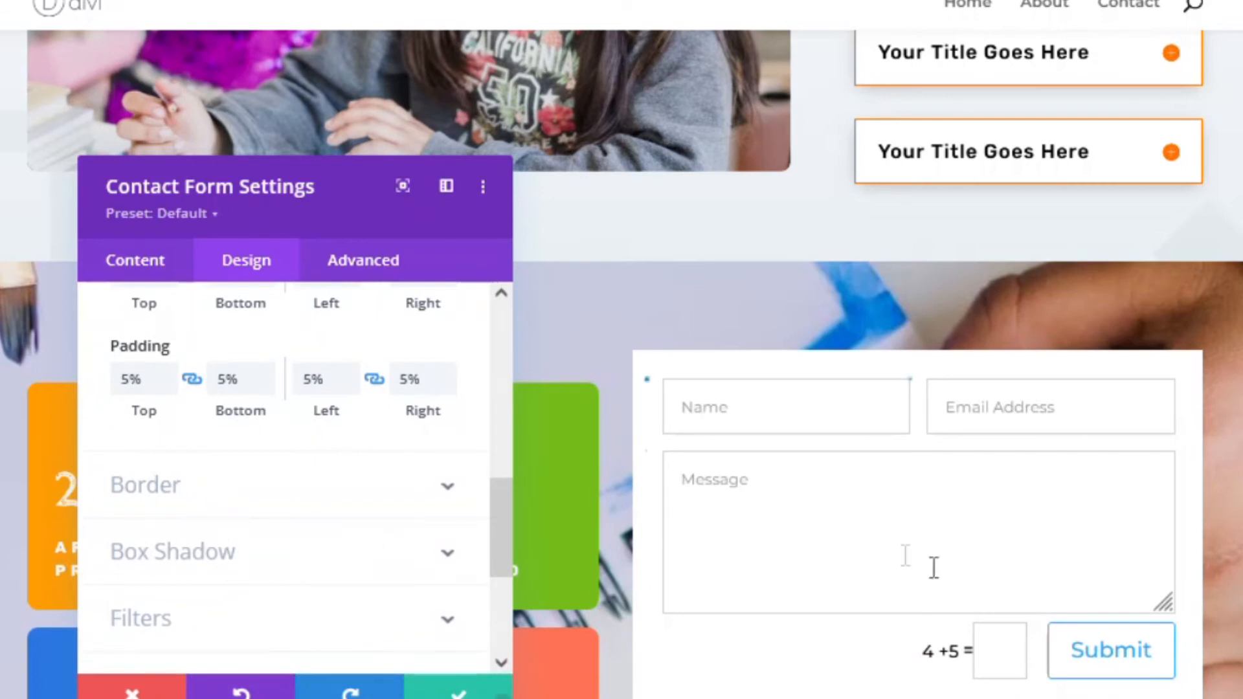
{"action": "scroll", "coordinate": [250, 535], "scroll_direction": "down", "scroll_amount": 2}
{"action": "scroll", "coordinate": [251, 535], "scroll_direction": "down", "scroll_amount": 2}
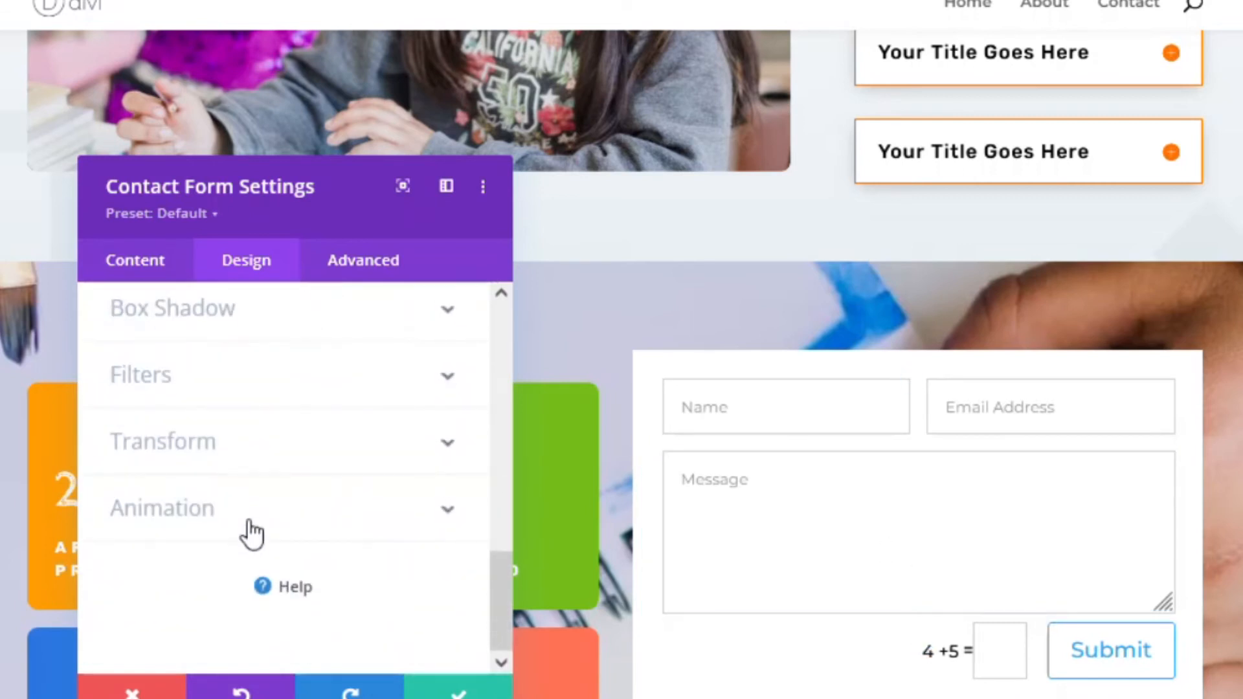
{"action": "scroll", "coordinate": [251, 534], "scroll_direction": "up", "scroll_amount": 8}
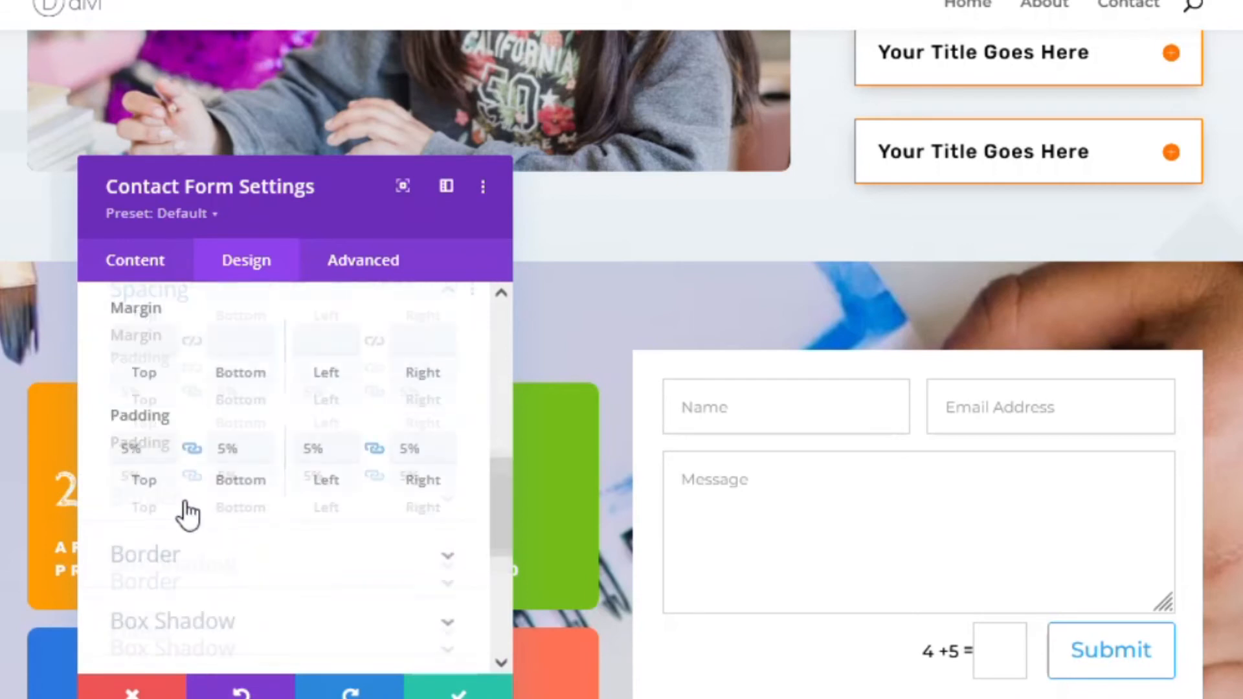
- Enable custom styles for the Submit button and make its text orange #e09900
{"action": "left_click", "coordinate": [168, 420]}
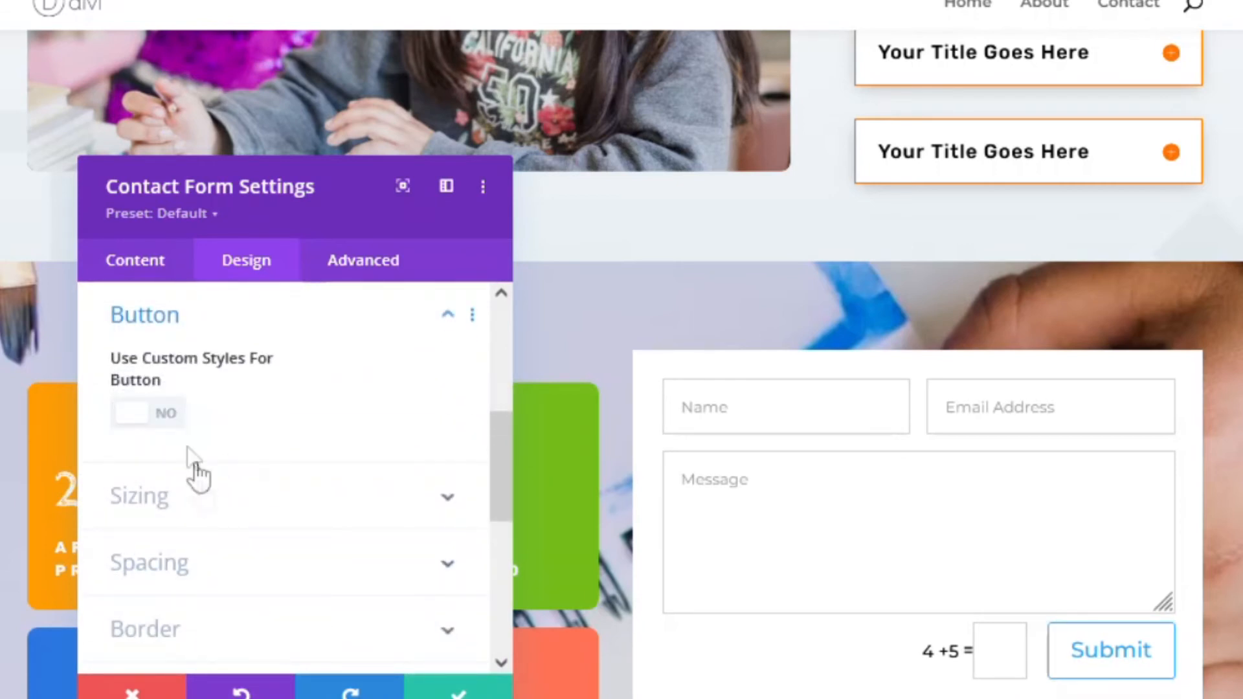
{"action": "left_click", "coordinate": [167, 420]}
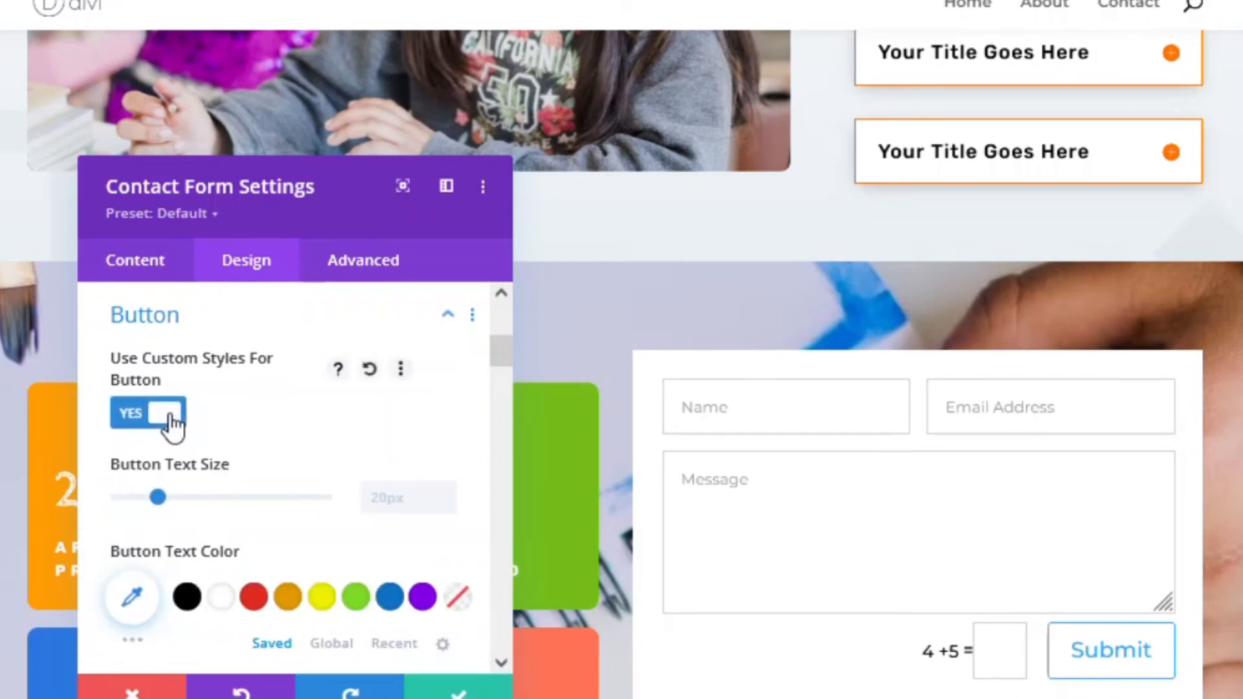
{"action": "scroll", "coordinate": [270, 479], "scroll_direction": "down", "scroll_amount": 2}
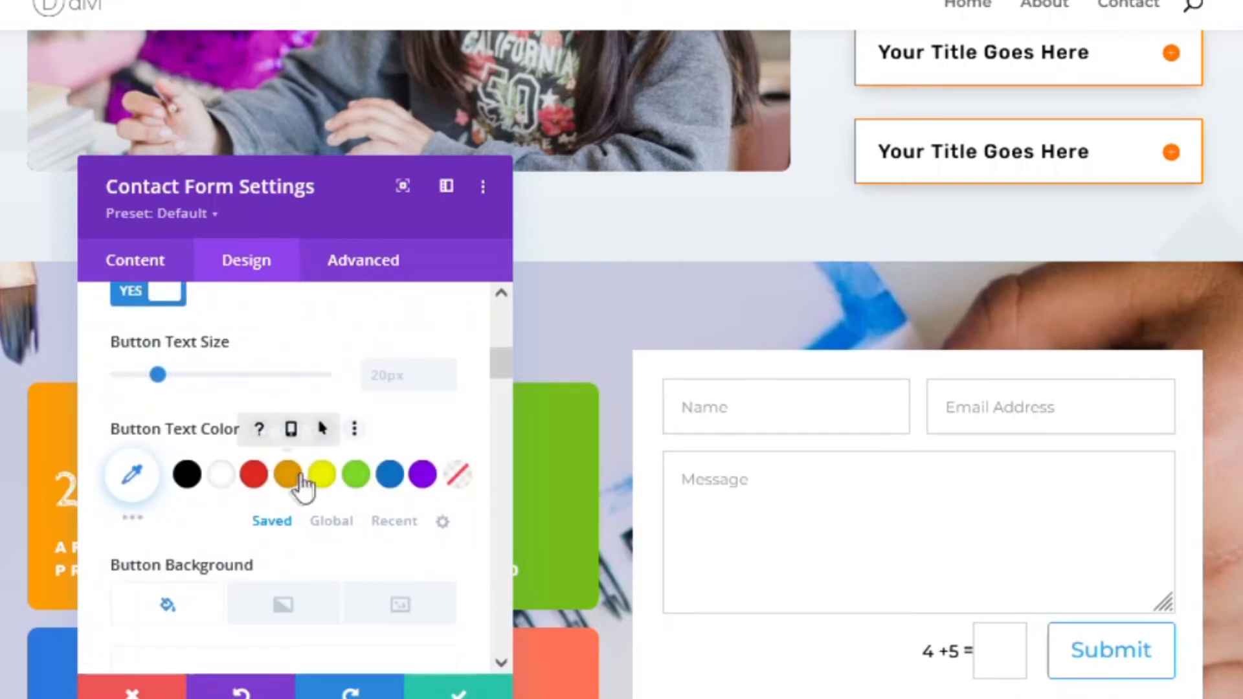
{"action": "left_click", "coordinate": [288, 476]}
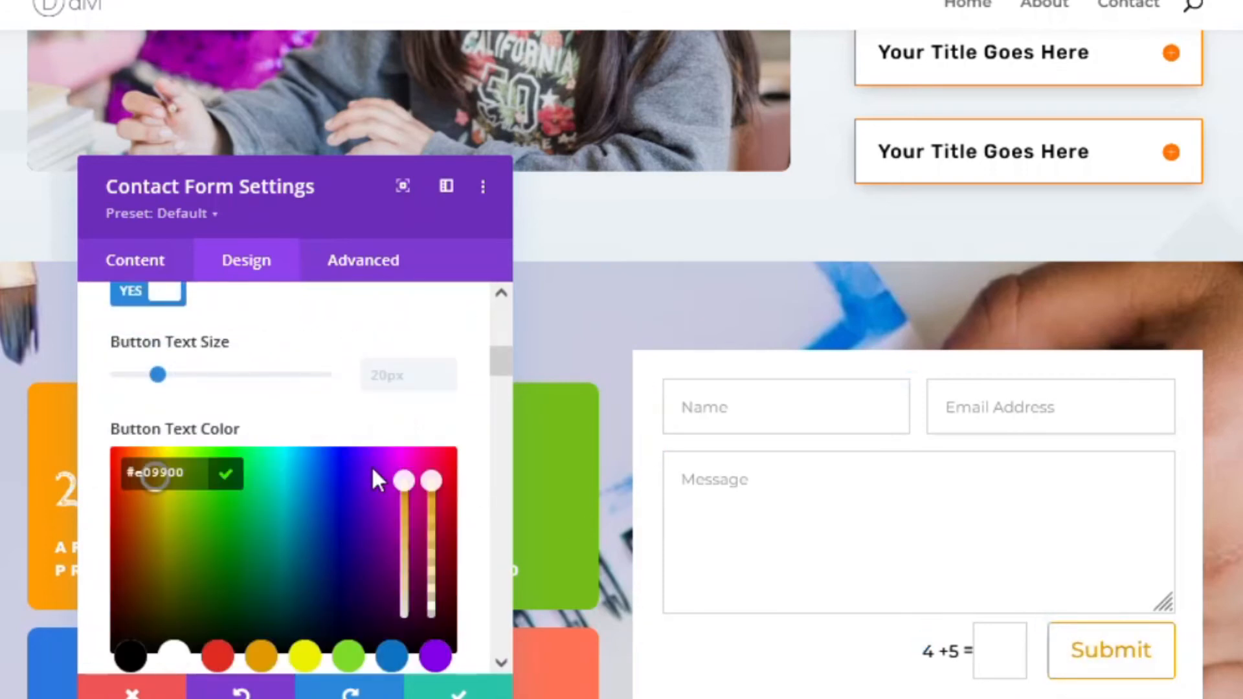
- Fill the button background with #e09900 at 0.08 opacity
{"action": "scroll", "coordinate": [345, 466], "scroll_direction": "down", "scroll_amount": 4}
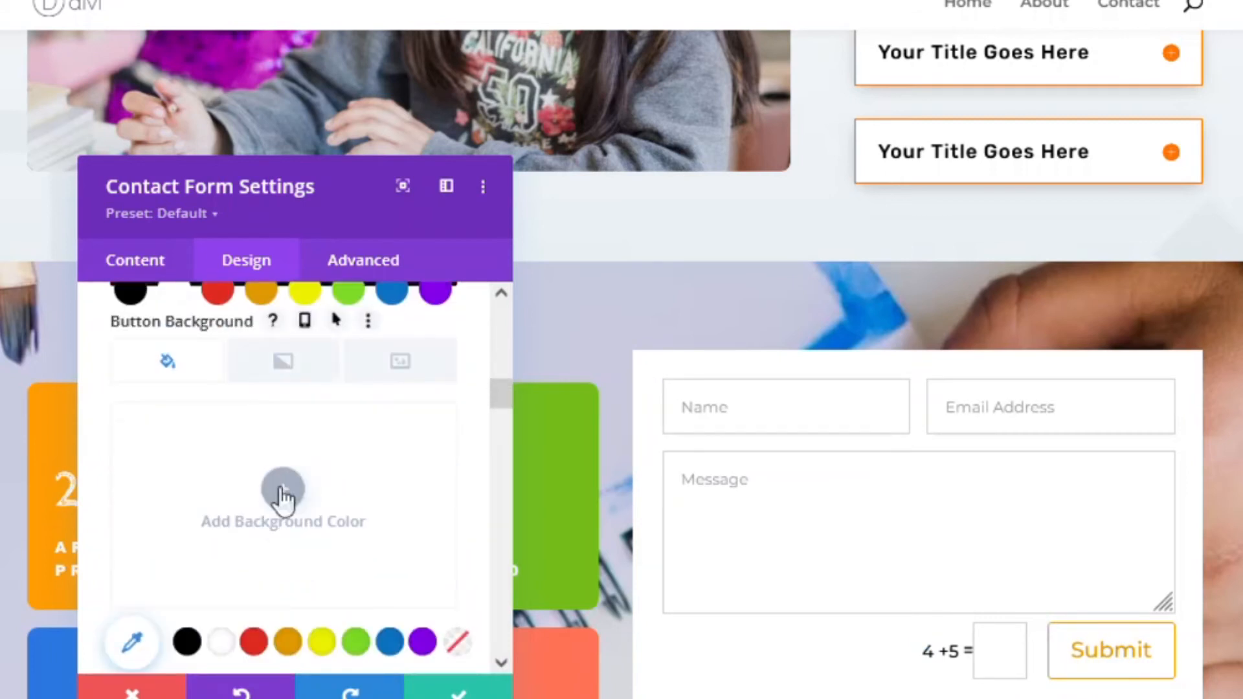
{"action": "scroll", "coordinate": [280, 492], "scroll_direction": "down", "scroll_amount": 2}
{"action": "left_click", "coordinate": [290, 513]}
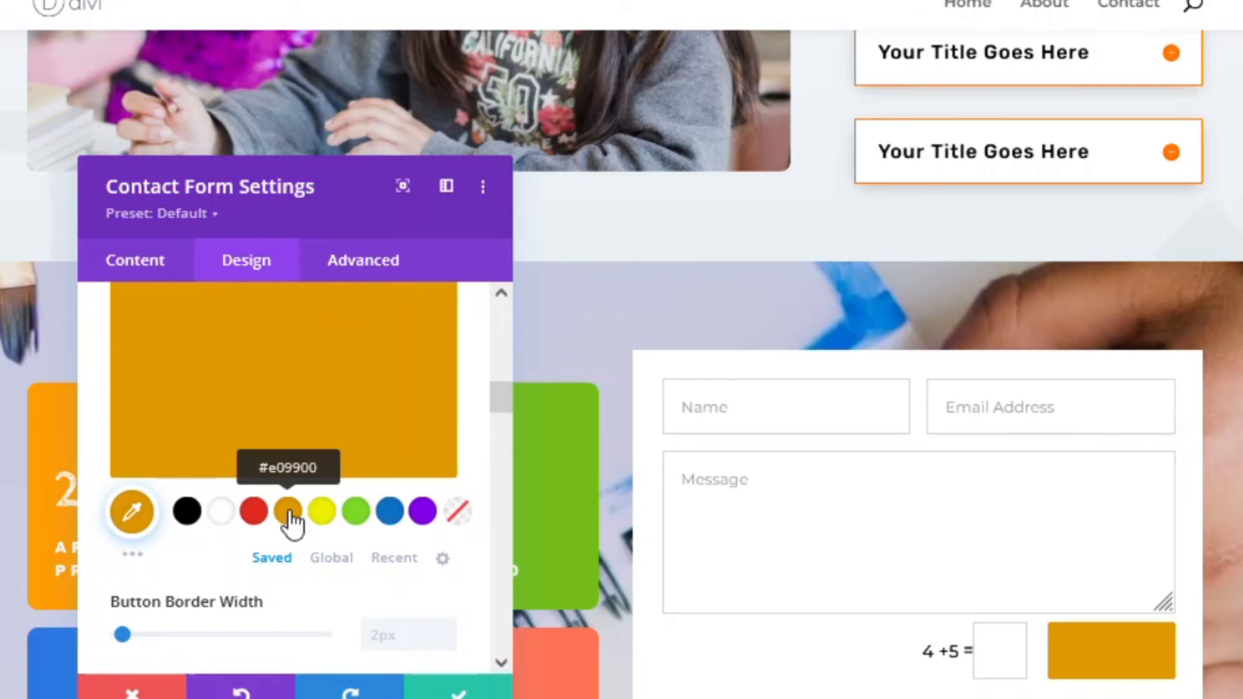
{"action": "left_click", "coordinate": [338, 397]}
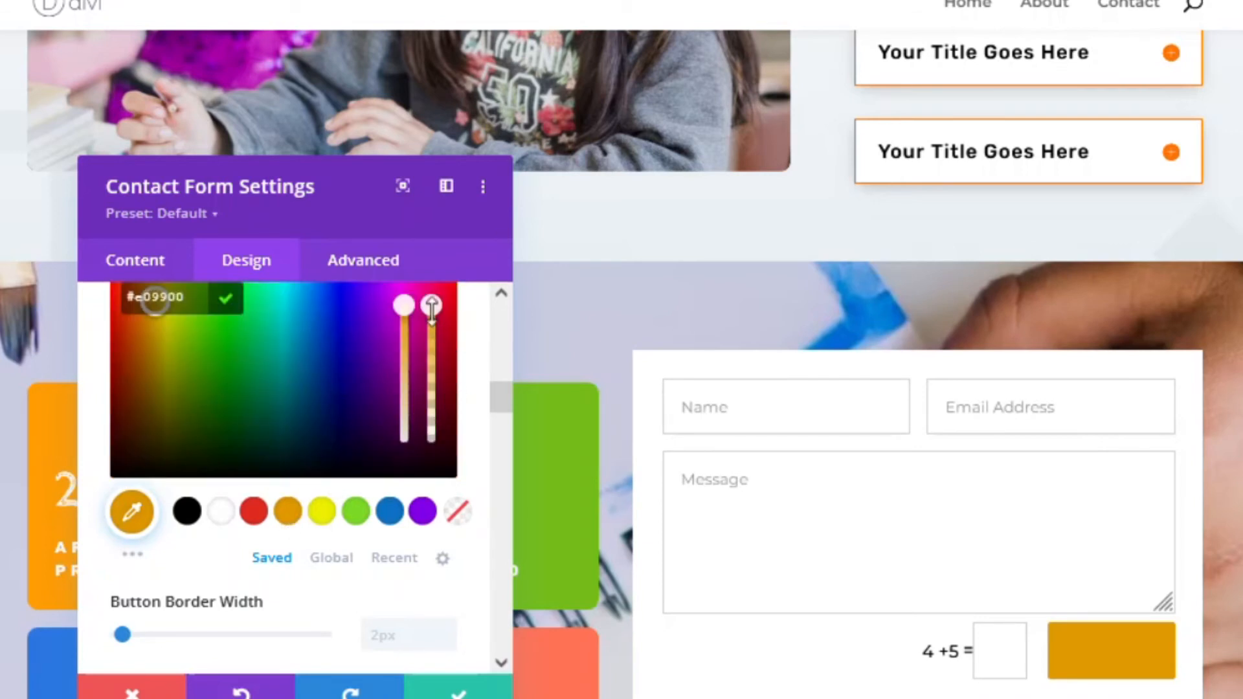
{"action": "left_click_drag", "start_coordinate": [432, 350], "coordinate": [432, 441]}
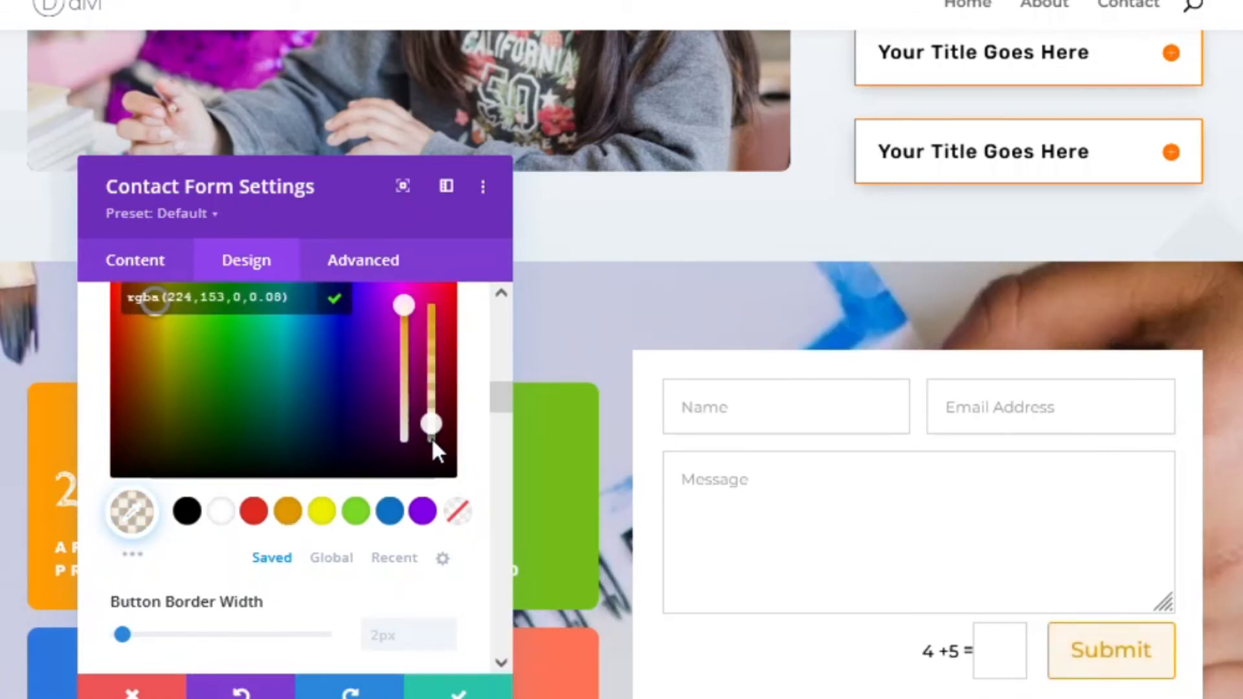
{"action": "scroll", "coordinate": [319, 516], "scroll_direction": "up", "scroll_amount": 4}
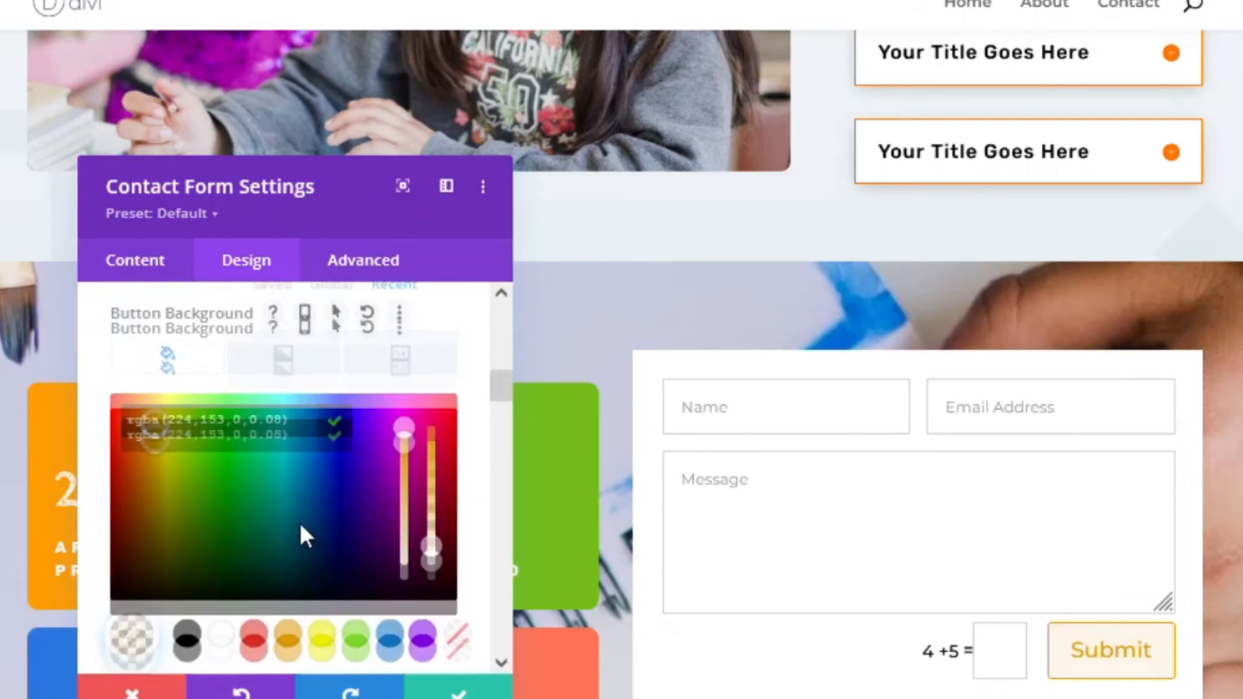
{"action": "scroll", "coordinate": [320, 536], "scroll_direction": "up", "scroll_amount": 4}
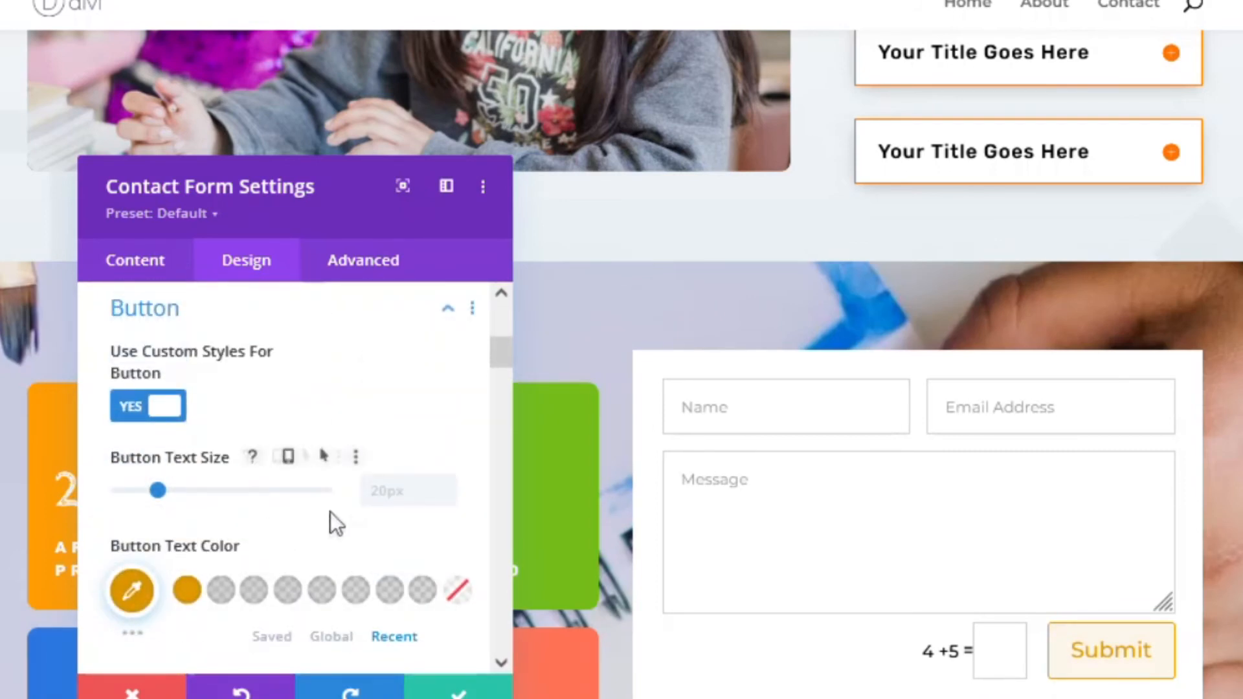
{"action": "scroll", "coordinate": [209, 476], "scroll_direction": "up", "scroll_amount": 3}
{"action": "scroll", "coordinate": [252, 522], "scroll_direction": "down", "scroll_amount": 5}
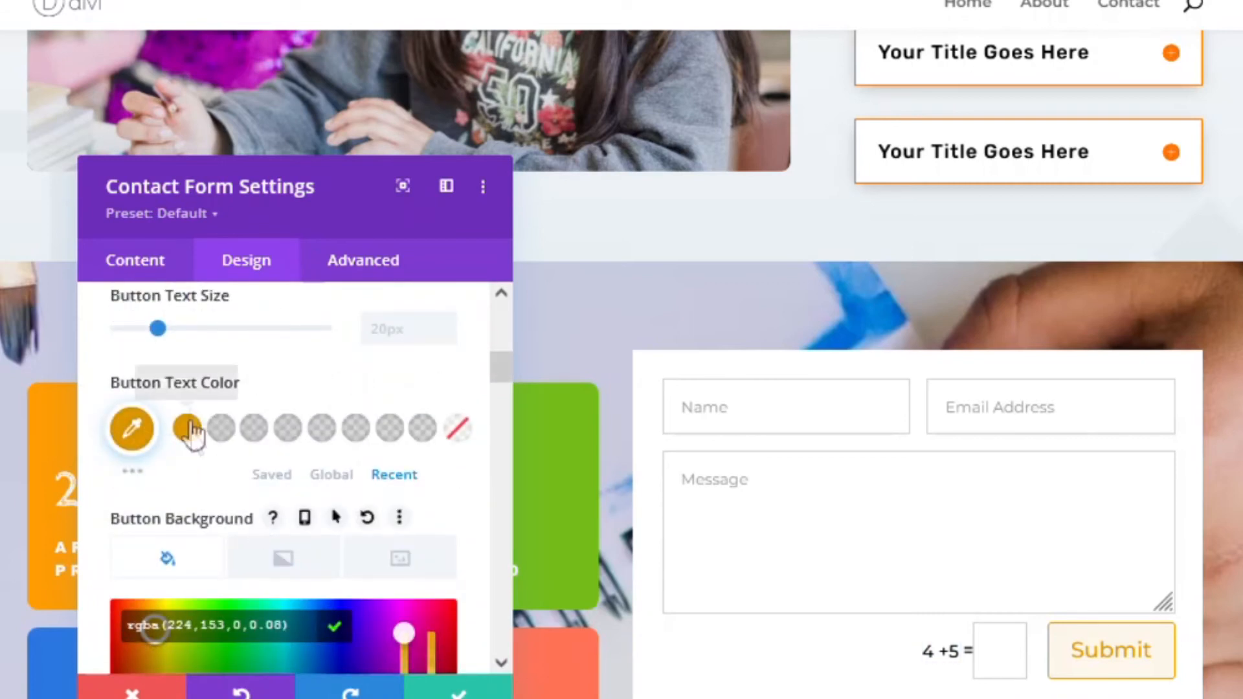
- Enter 'Contact Us' as the contact form's Title under Content > Text and save the settings
{"action": "left_click", "coordinate": [143, 262]}
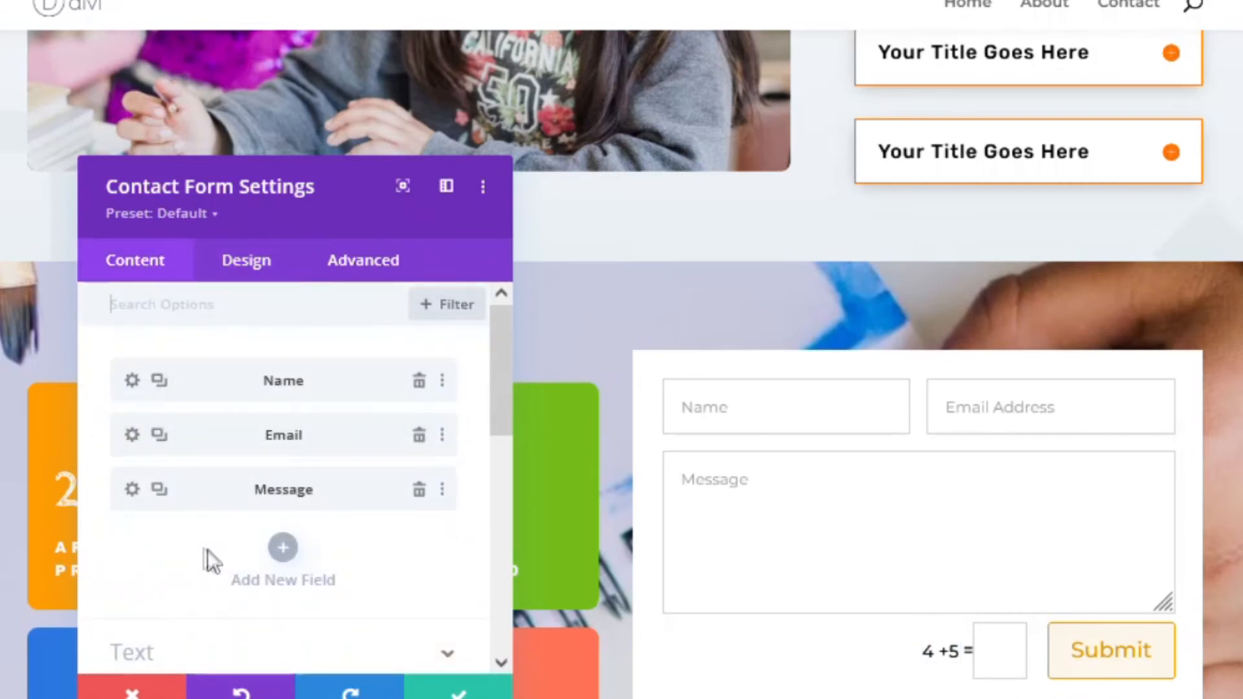
{"action": "scroll", "coordinate": [159, 387], "scroll_direction": "down", "scroll_amount": 4}
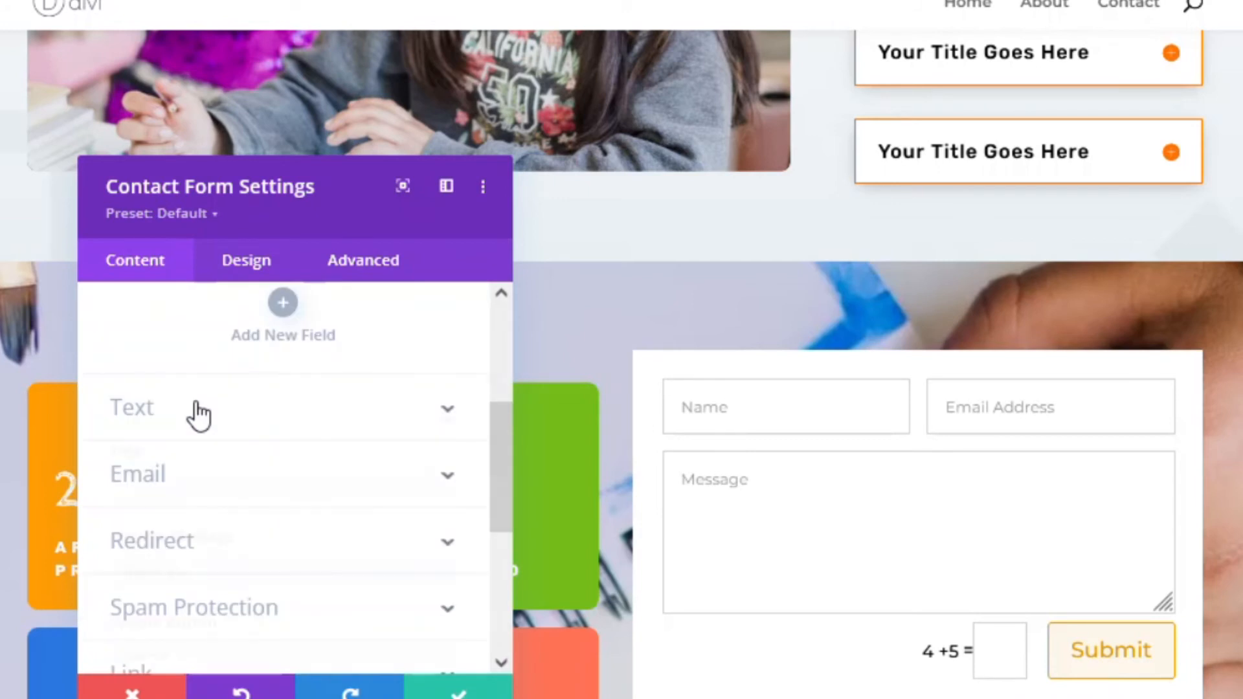
{"action": "left_click", "coordinate": [194, 415]}
{"action": "left_click", "coordinate": [194, 404]}
{"action": "type", "text": "Contact Us"}
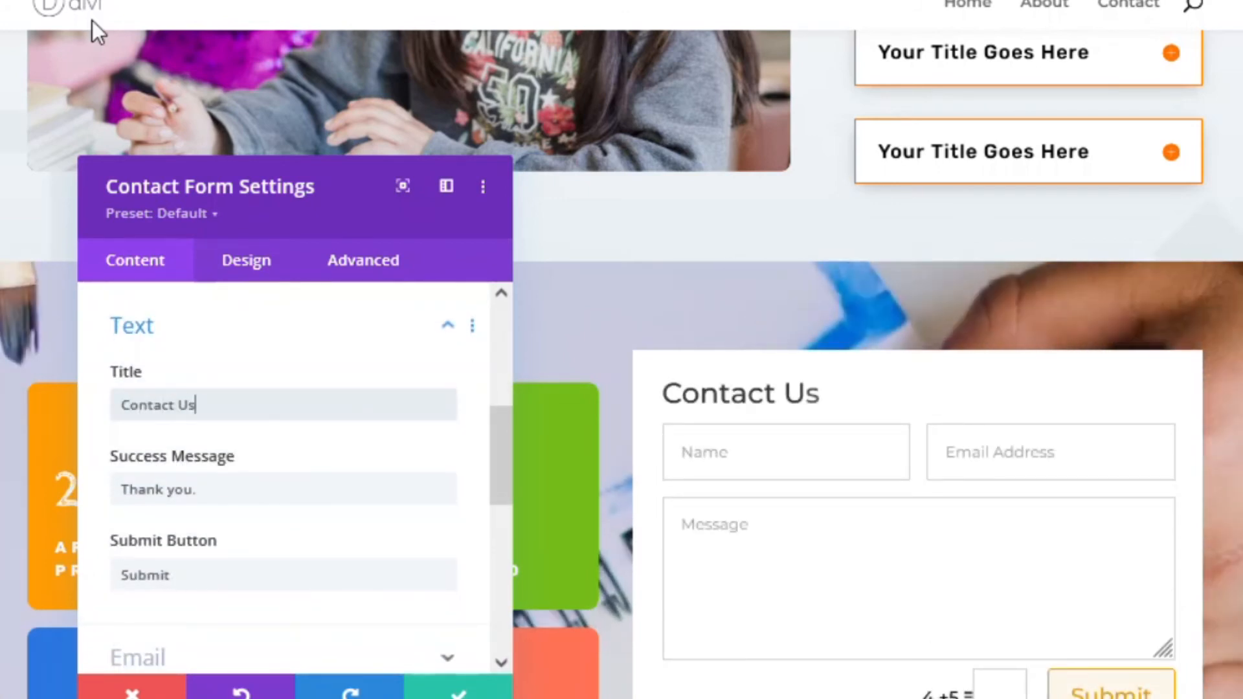
{"action": "scroll", "coordinate": [284, 479], "scroll_direction": "down", "scroll_amount": 4}
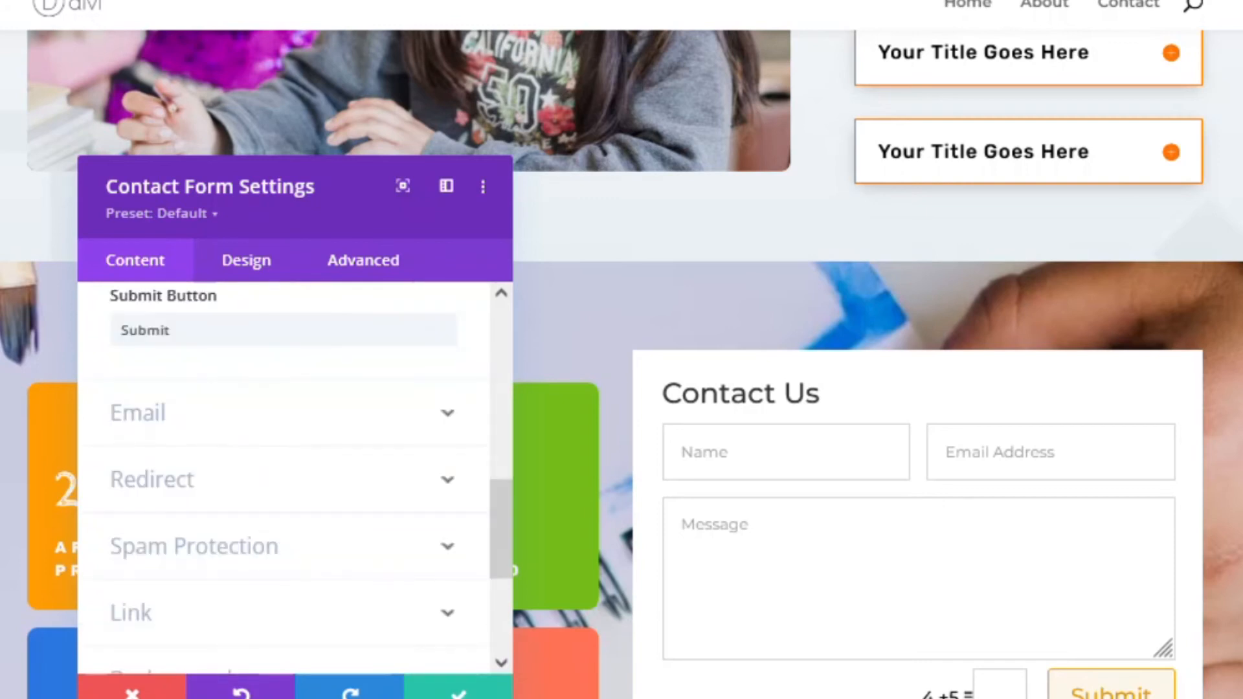
{"action": "left_click", "coordinate": [452, 691]}
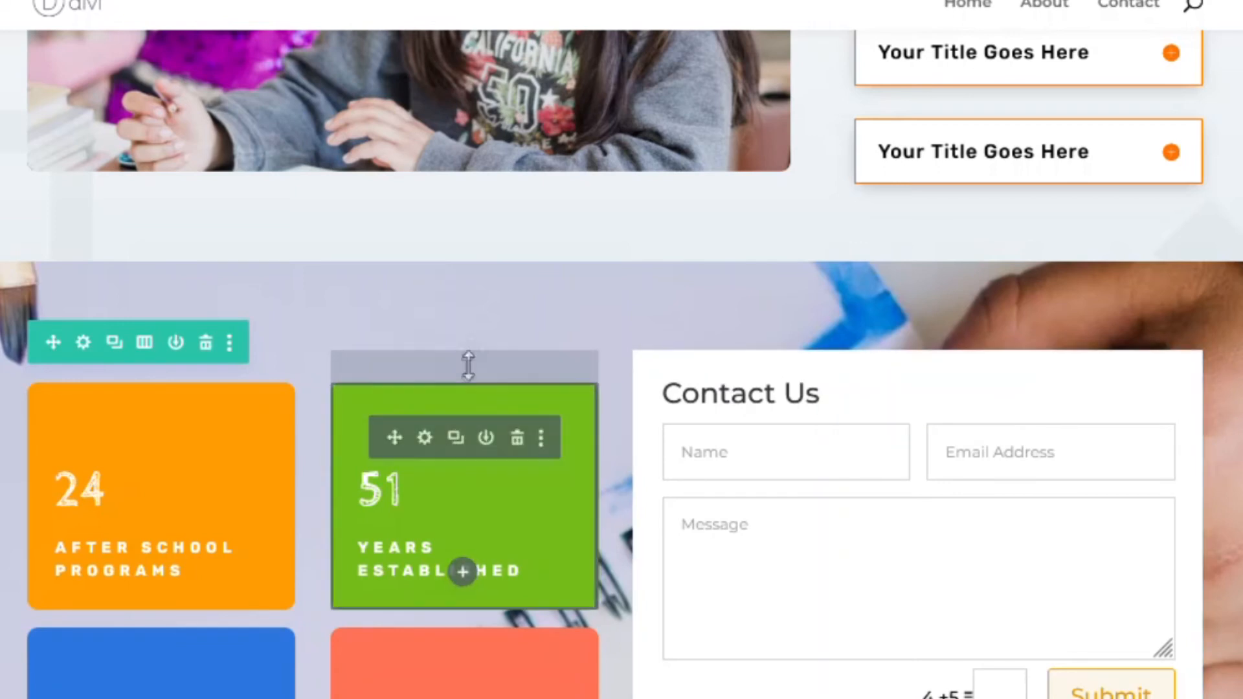
{"action": "left_click", "coordinate": [424, 439]}
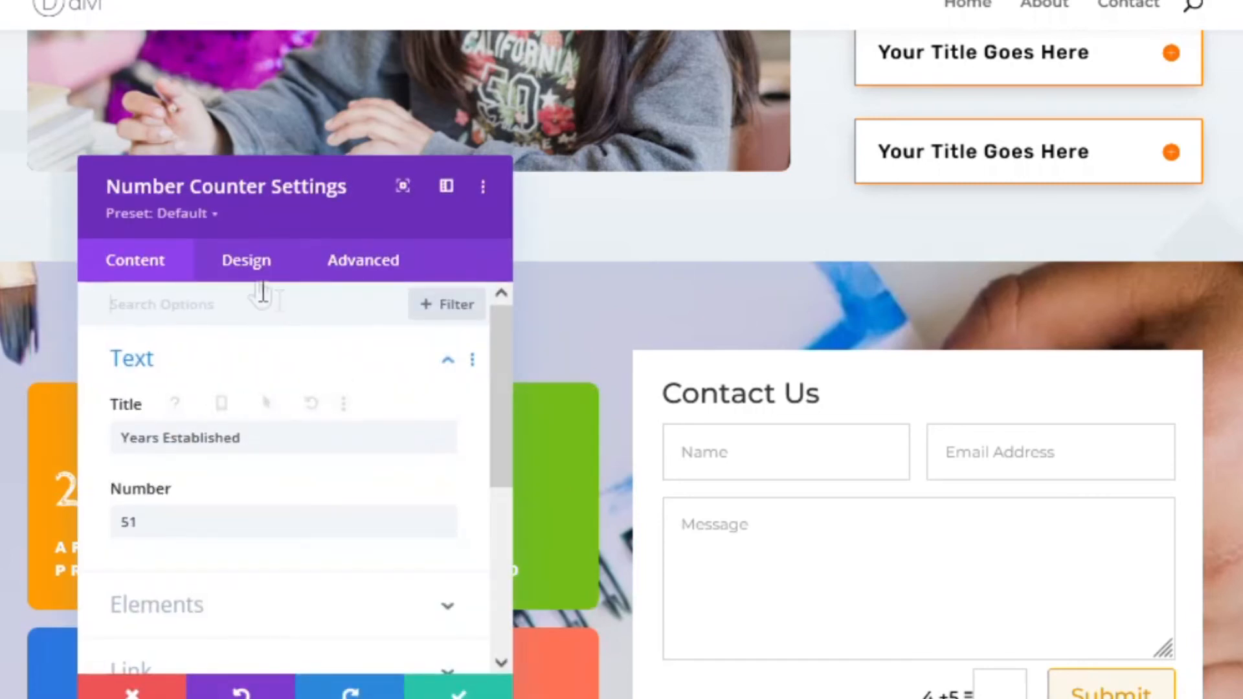
{"action": "left_click", "coordinate": [250, 265]}
{"action": "scroll", "coordinate": [217, 453], "scroll_direction": "down", "scroll_amount": 4}
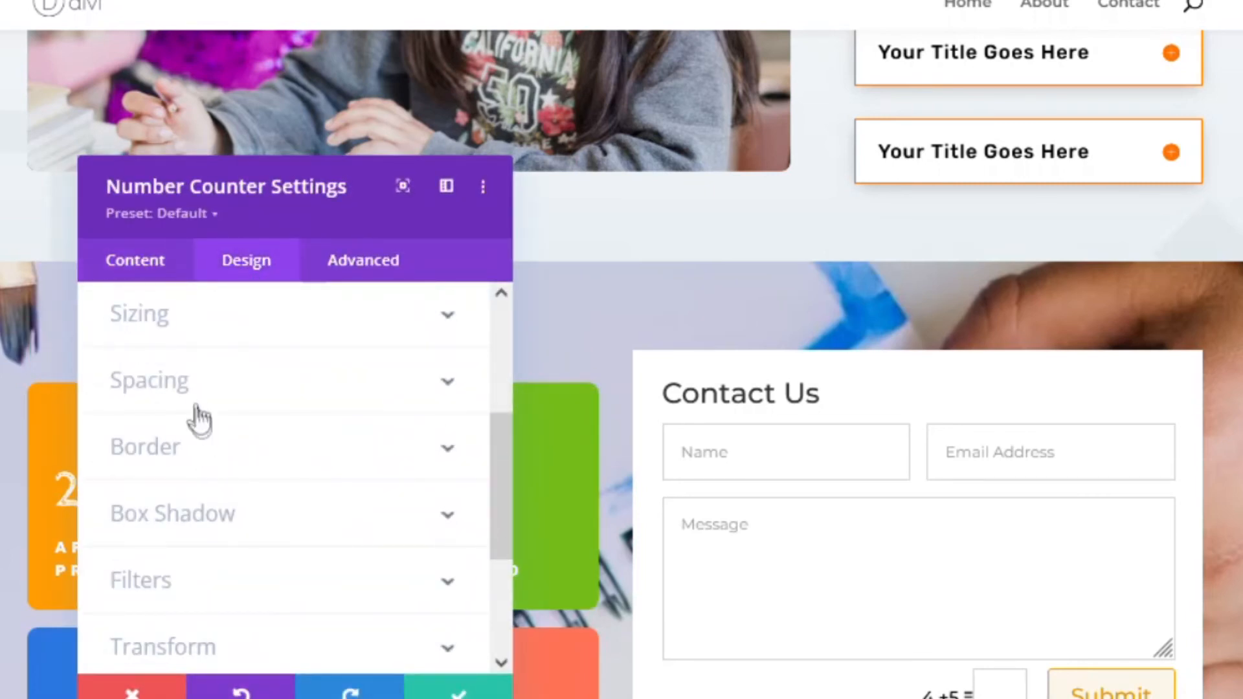
{"action": "left_click", "coordinate": [195, 406]}
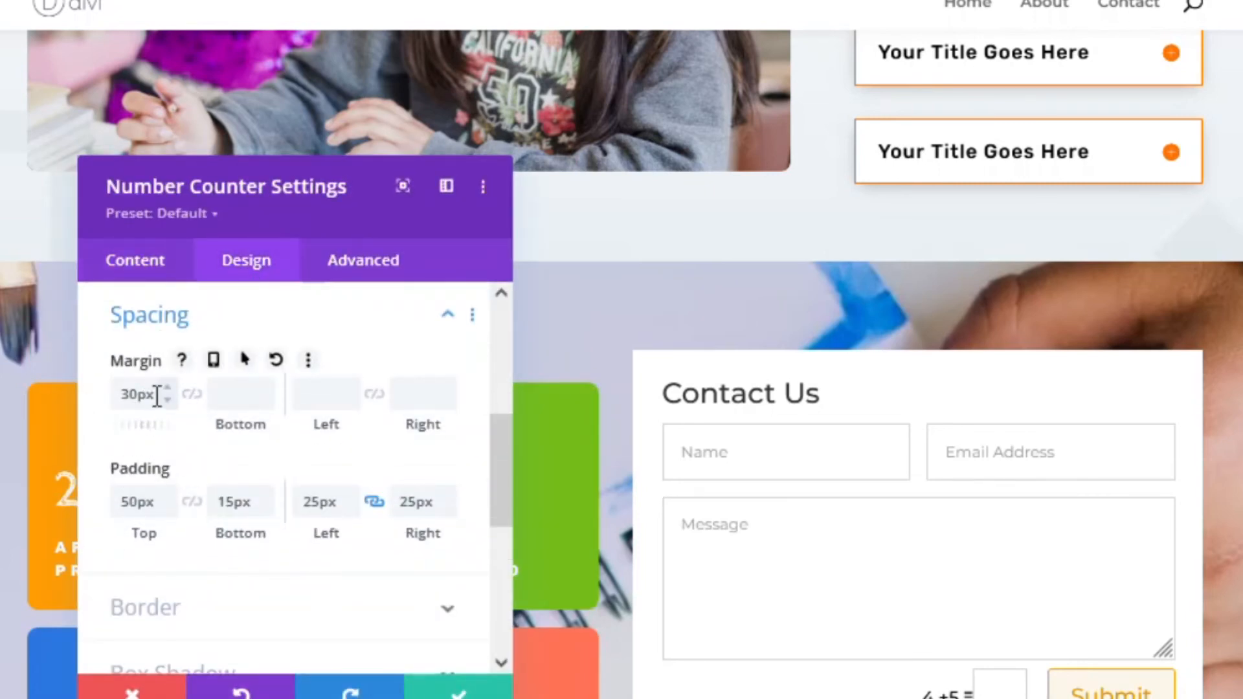
{"action": "left_click_drag", "start_coordinate": [137, 394], "coordinate": [121, 387]}
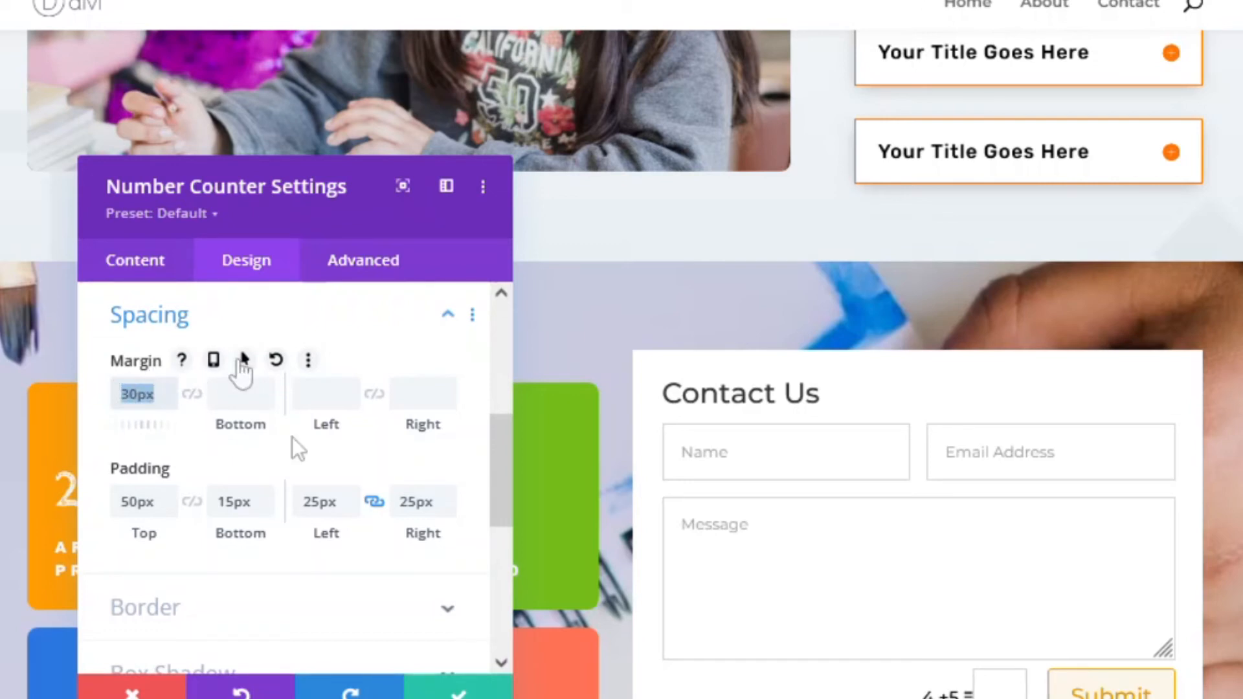
{"action": "left_click", "coordinate": [135, 691]}
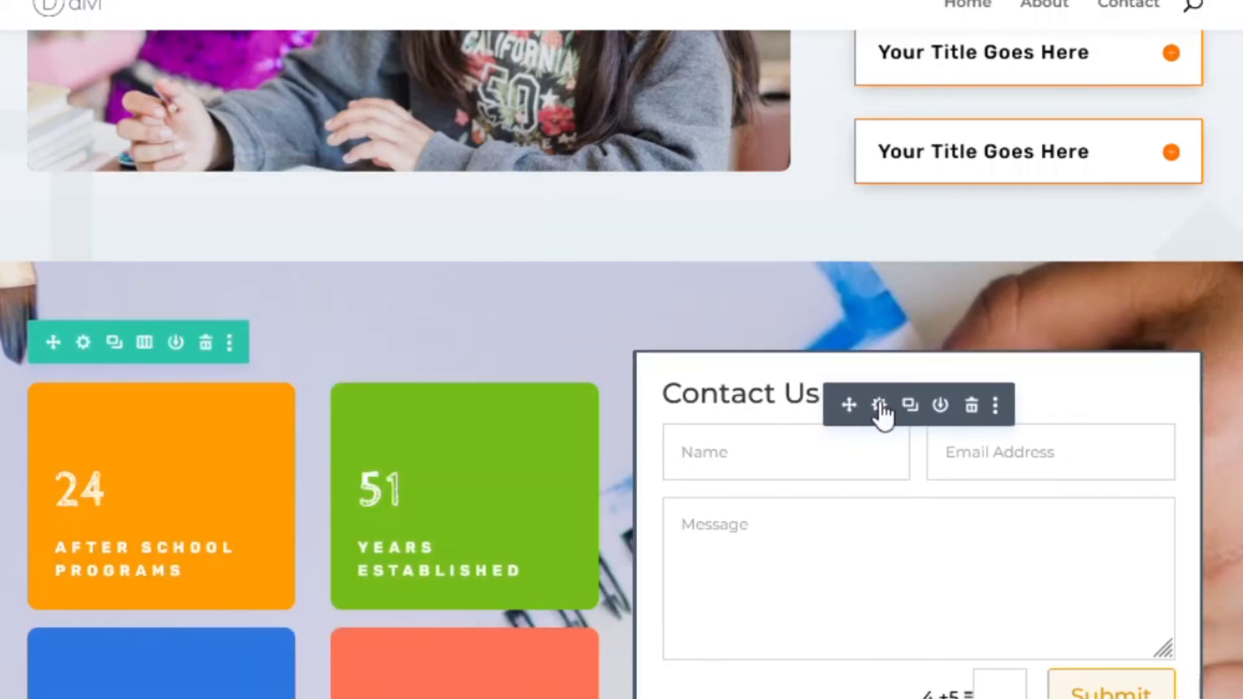
- Set the Contact Us form's top margin to 30px in Design > Spacing
{"action": "left_click", "coordinate": [879, 406]}
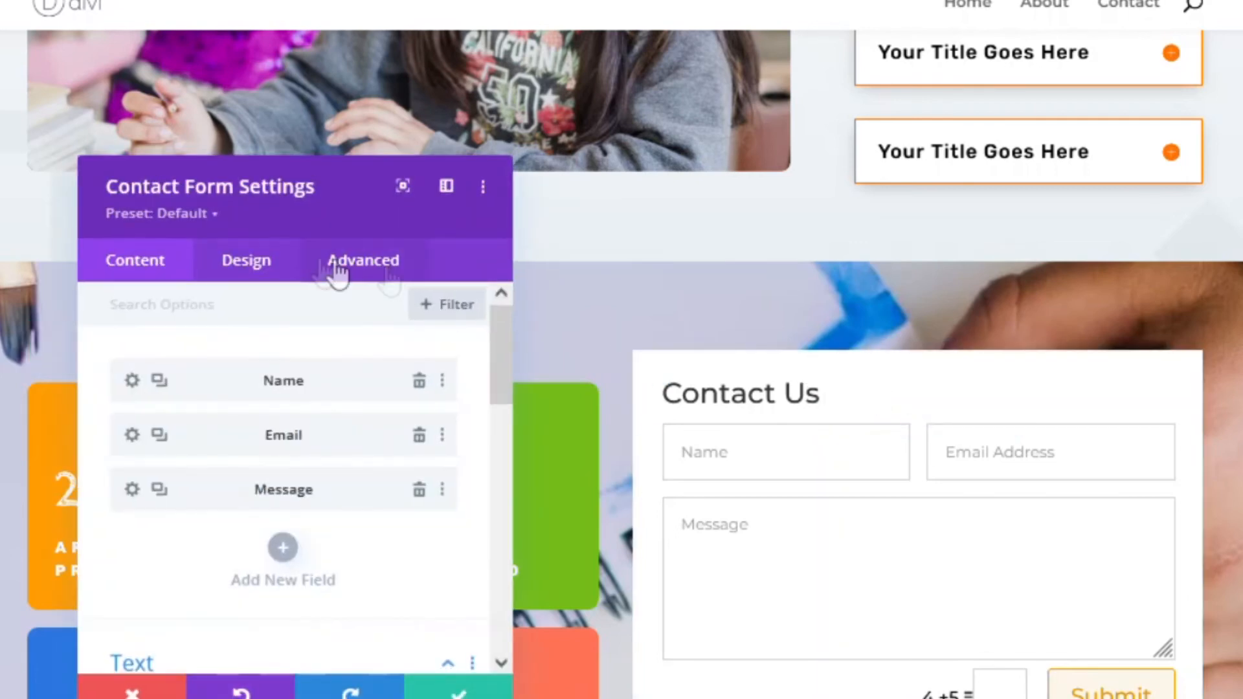
{"action": "left_click", "coordinate": [245, 262]}
{"action": "scroll", "coordinate": [173, 395], "scroll_direction": "down", "scroll_amount": 5}
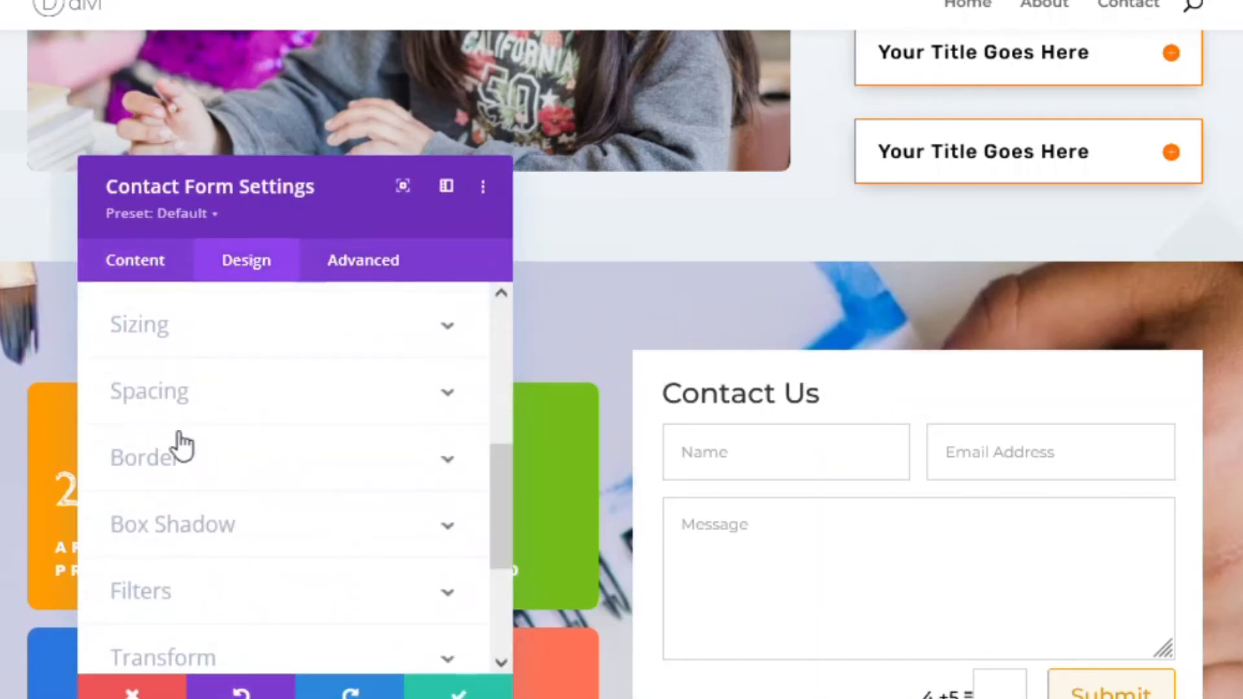
{"action": "left_click", "coordinate": [194, 389]}
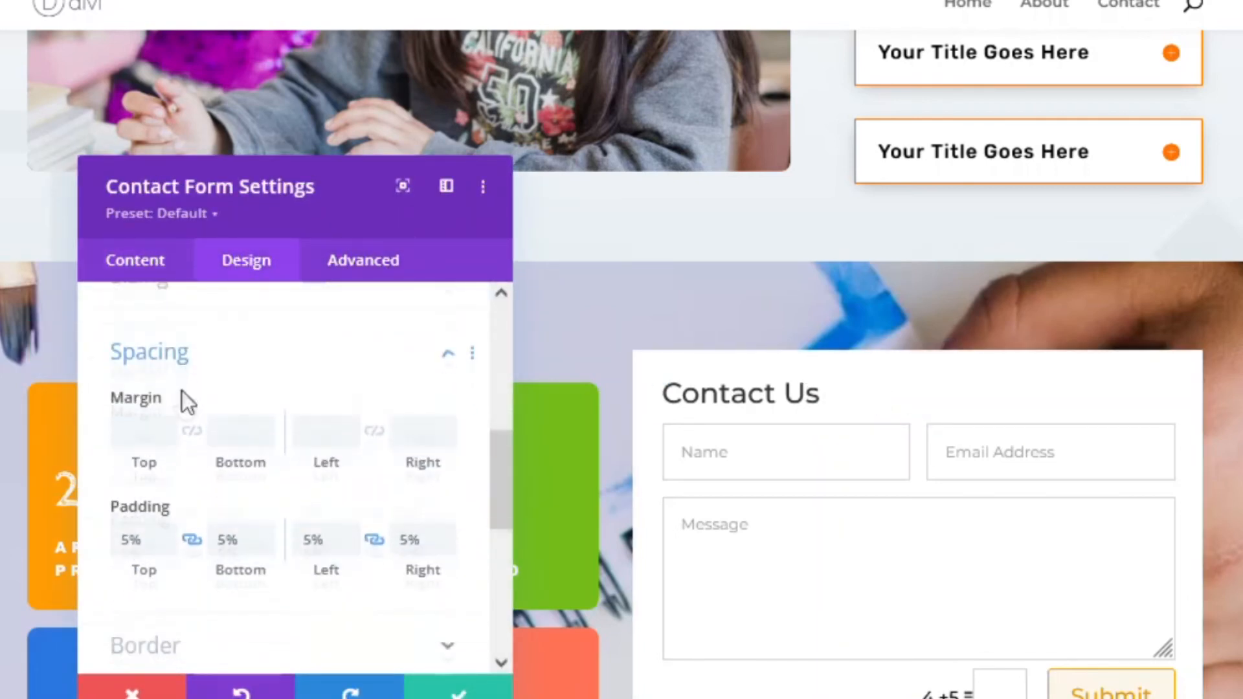
{"action": "type", "text": "30px"}
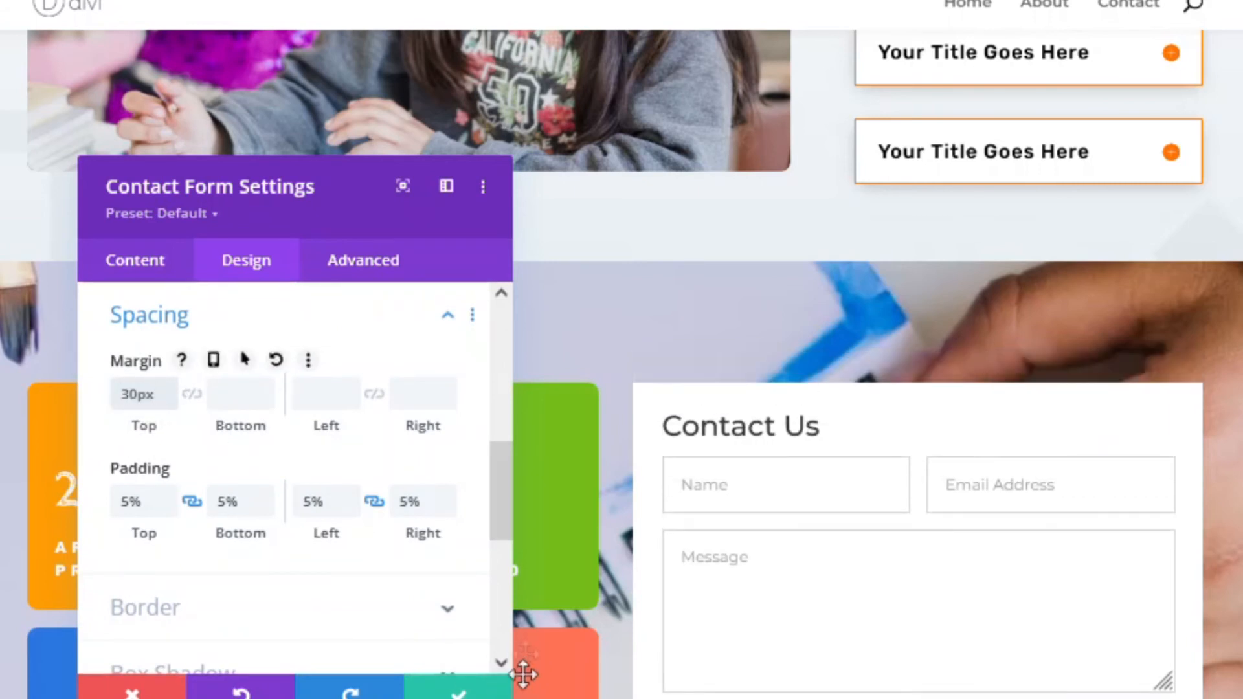
{"action": "left_click", "coordinate": [237, 396]}
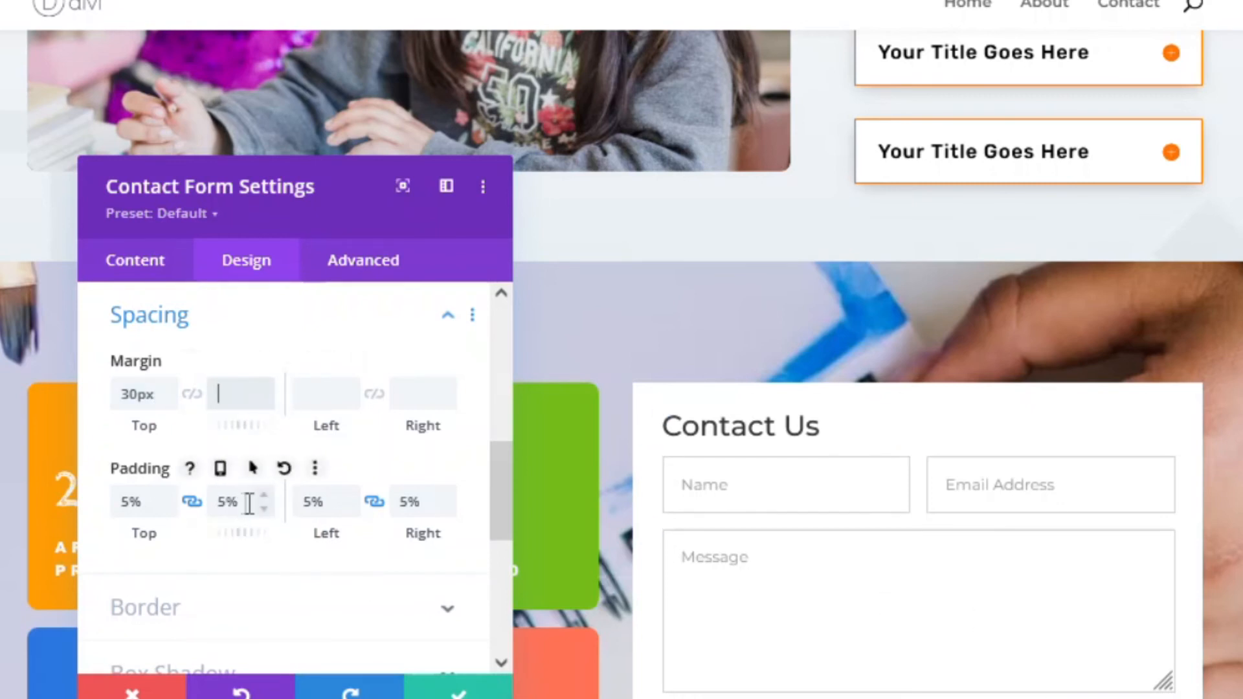
- Unlink the padding, set bottom padding to 12% and left/right to 6%, and enable per-device padding
{"action": "left_click", "coordinate": [192, 502]}
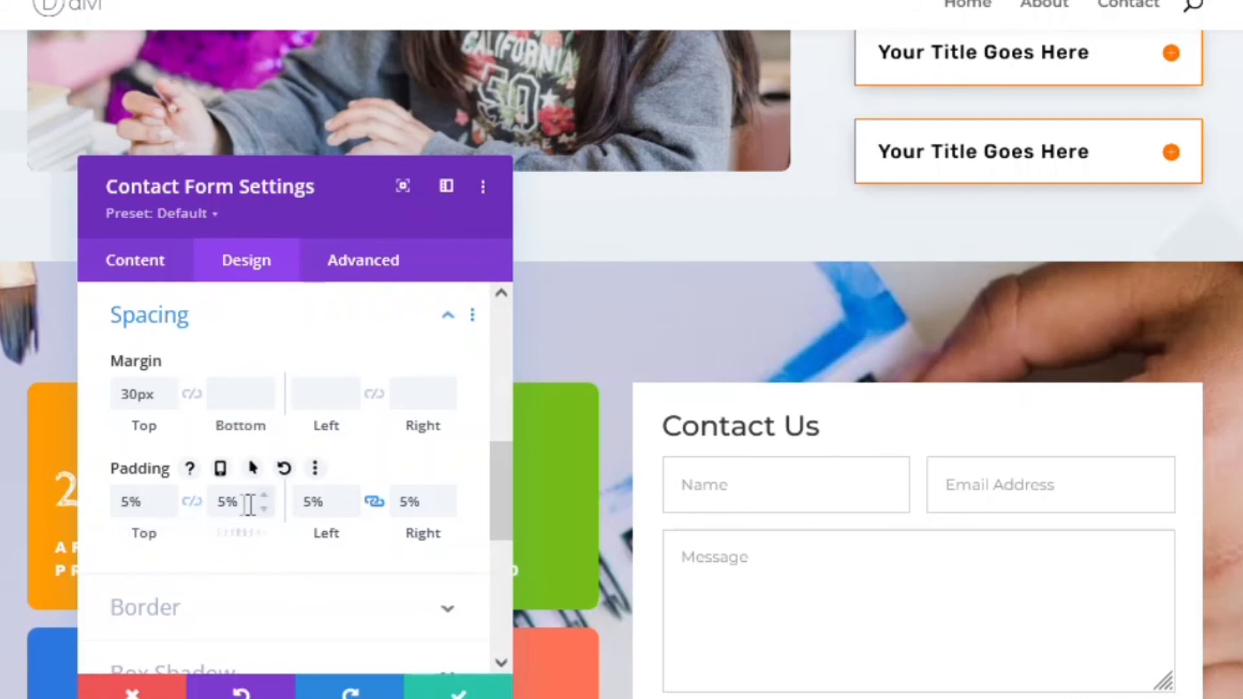
{"action": "left_click", "coordinate": [265, 495]}
{"action": "left_click", "coordinate": [265, 495]}
{"action": "left_click", "coordinate": [264, 495]}
{"action": "left_click", "coordinate": [265, 495]}
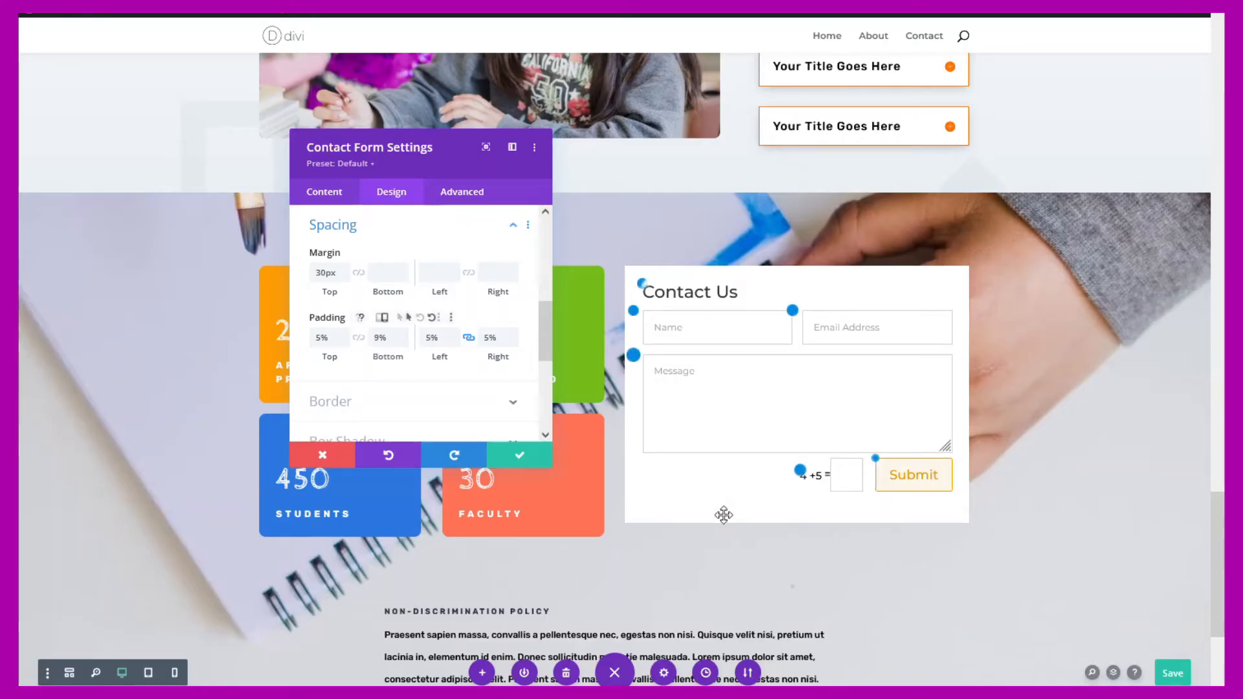
{"action": "left_click", "coordinate": [456, 334]}
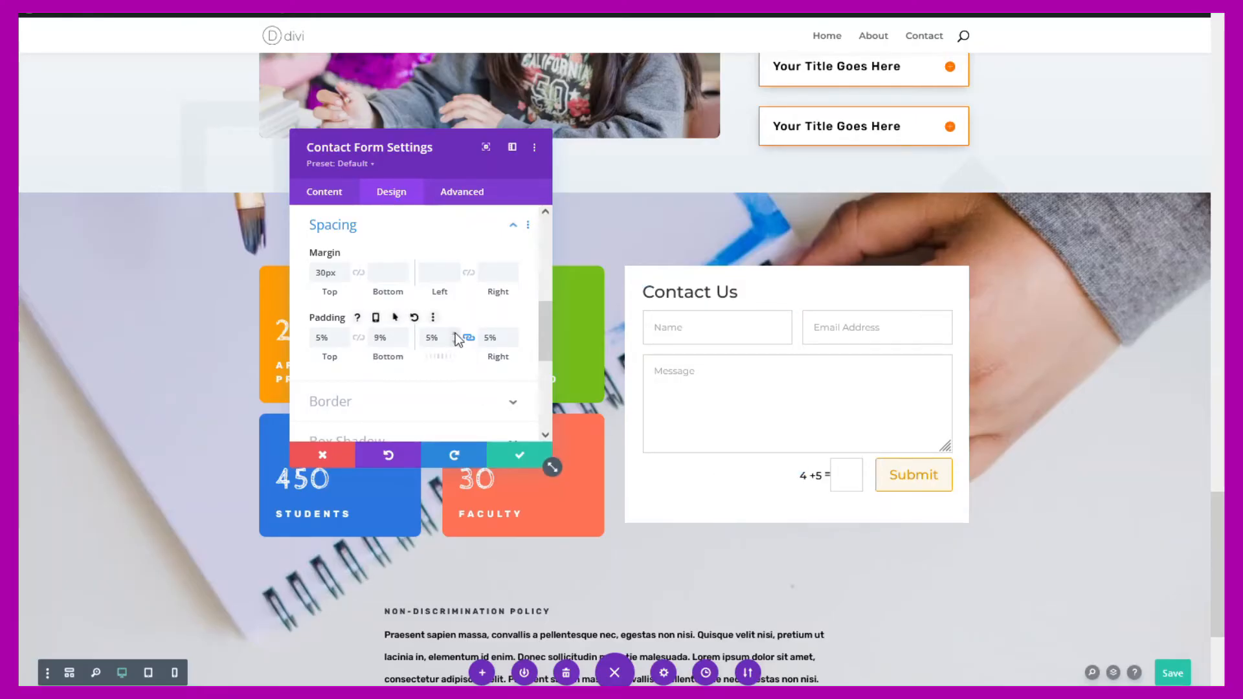
{"action": "left_click", "coordinate": [401, 333]}
{"action": "left_click", "coordinate": [400, 332]}
{"action": "left_click", "coordinate": [401, 334]}
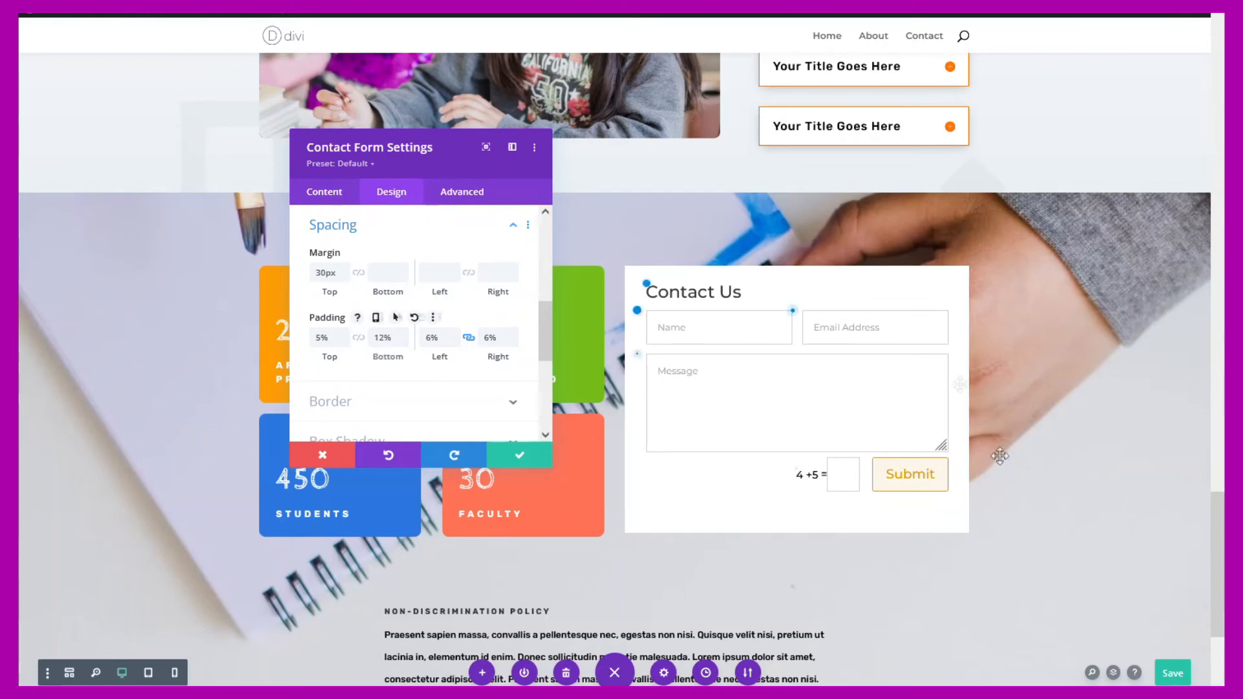
{"action": "left_click", "coordinate": [375, 318]}
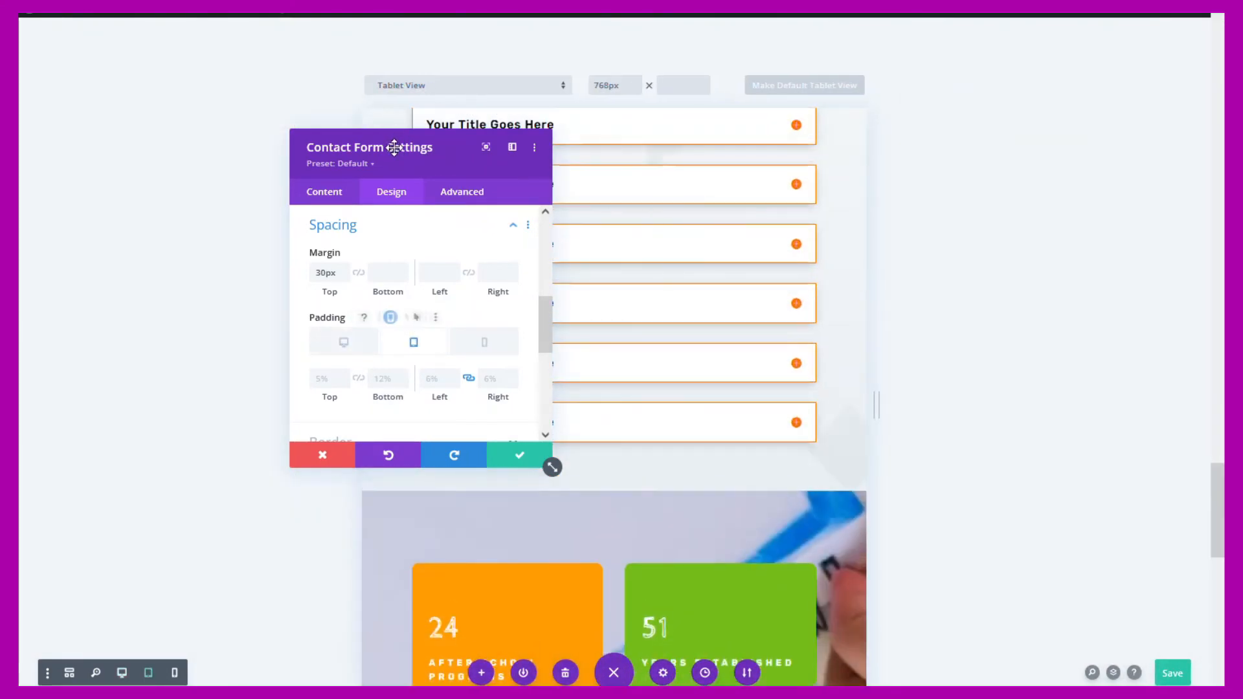
- Lower the tablet bottom padding to 5%, preview it at phone size, and save the form settings
{"action": "left_click_drag", "start_coordinate": [398, 147], "coordinate": [239, 172]}
{"action": "scroll", "coordinate": [639, 233], "scroll_direction": "down", "scroll_amount": 8}
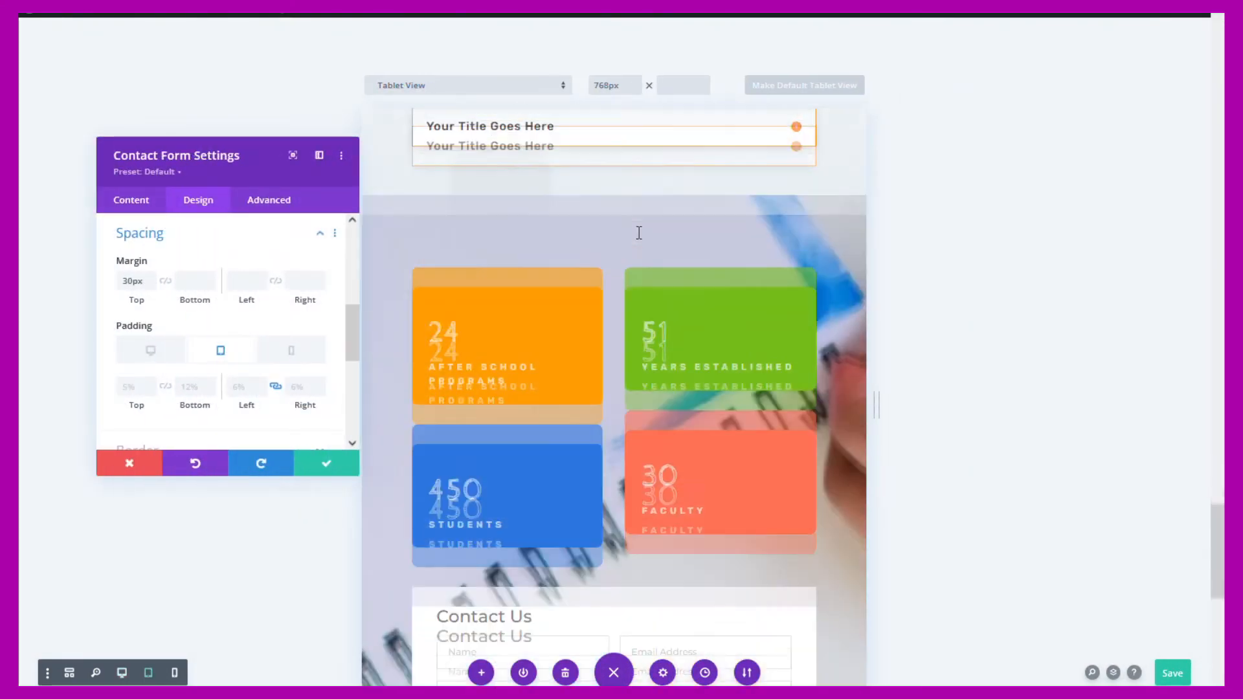
{"action": "scroll", "coordinate": [643, 233], "scroll_direction": "down", "scroll_amount": 2}
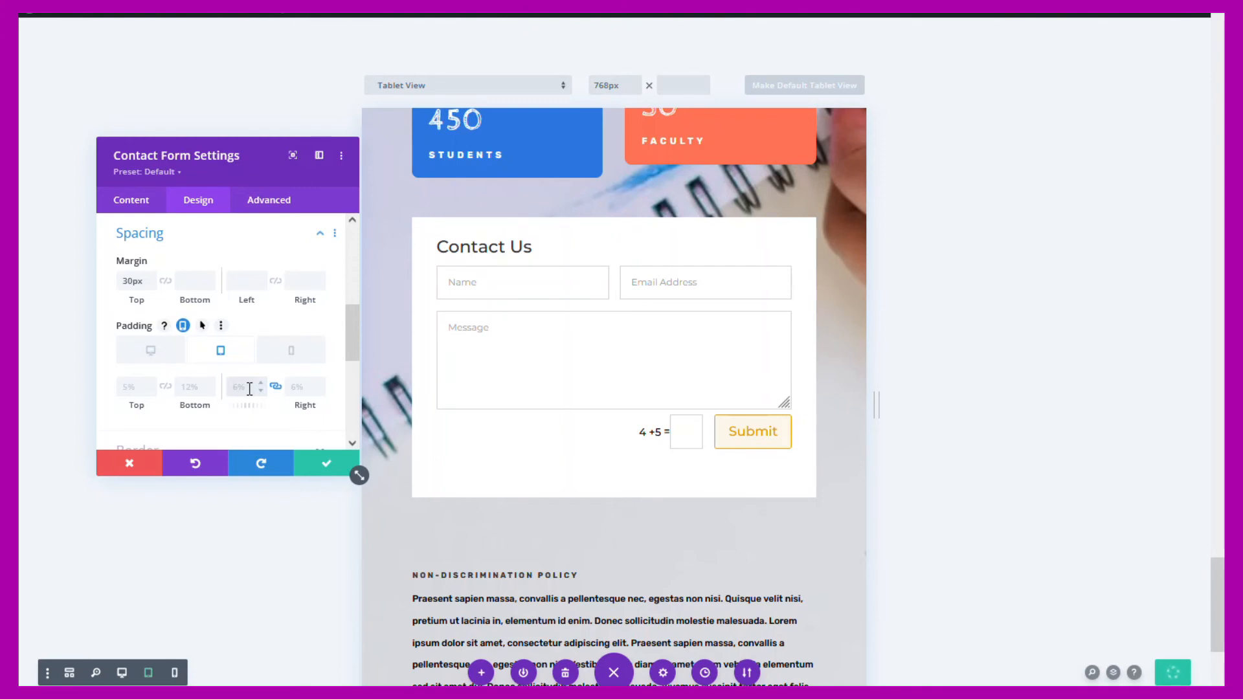
{"action": "left_click", "coordinate": [209, 393]}
{"action": "left_click", "coordinate": [209, 393]}
{"action": "left_click", "coordinate": [208, 393]}
{"action": "left_click", "coordinate": [208, 393]}
{"action": "left_click", "coordinate": [209, 393]}
{"action": "left_click", "coordinate": [209, 393]}
{"action": "left_click", "coordinate": [209, 393]}
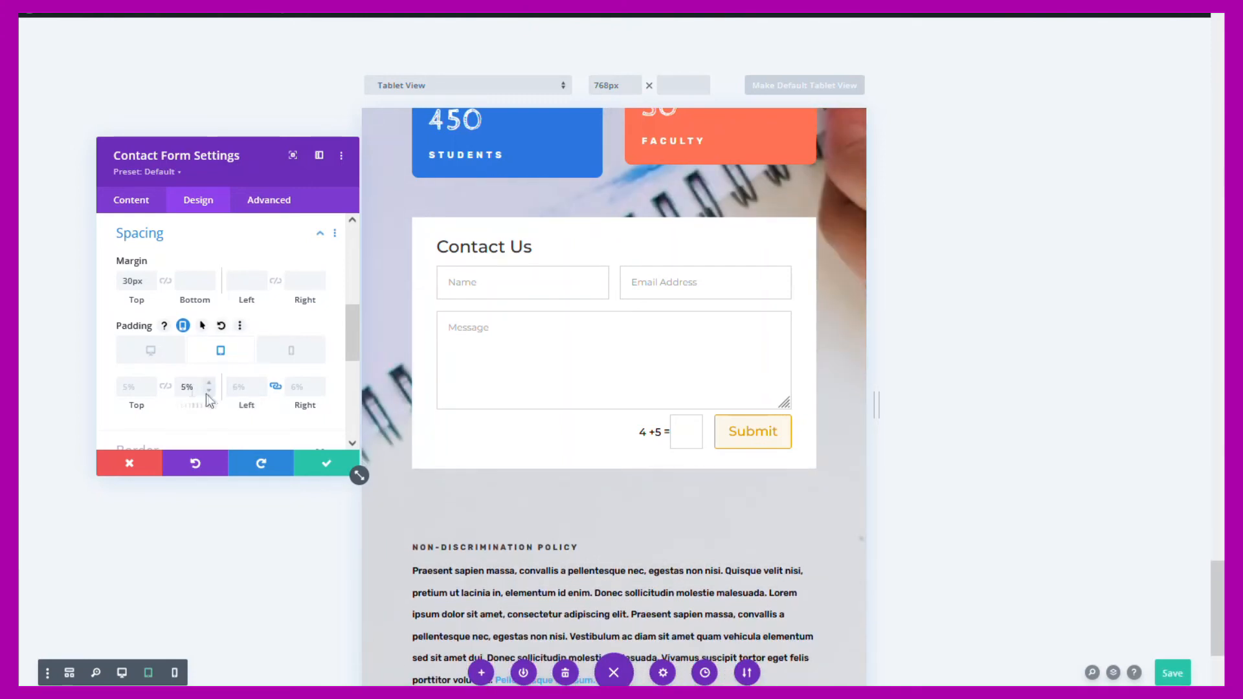
{"action": "left_click", "coordinate": [292, 352]}
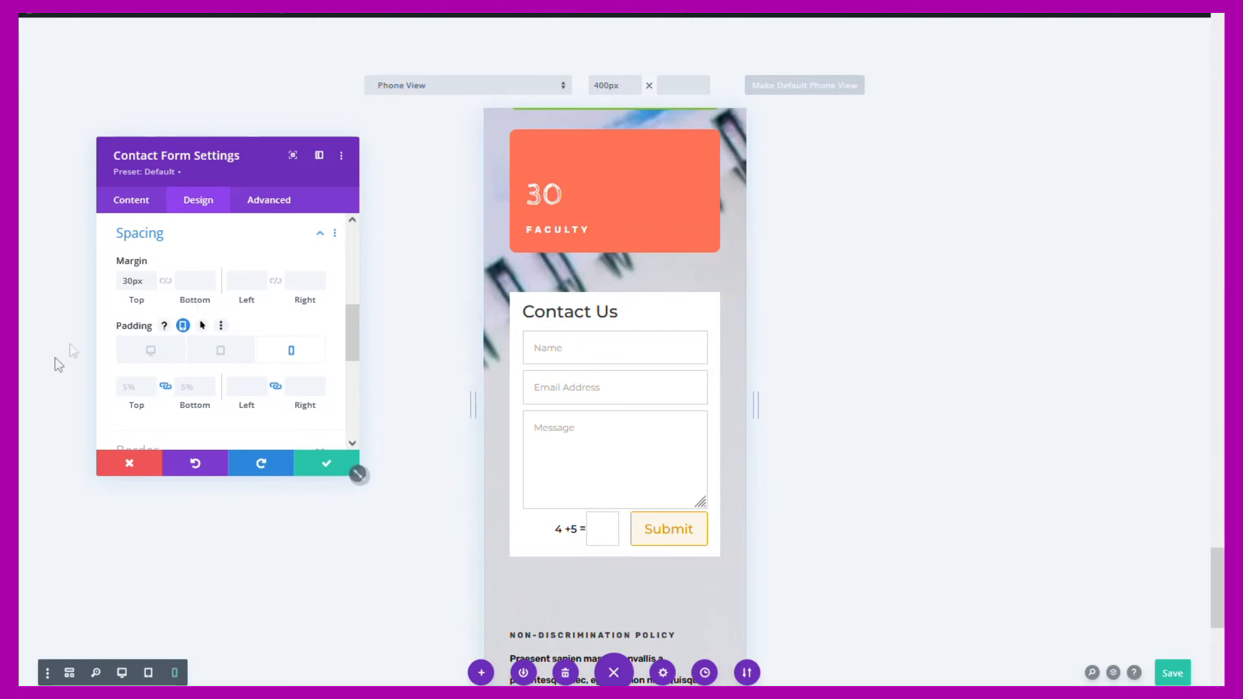
{"action": "left_click", "coordinate": [325, 468]}
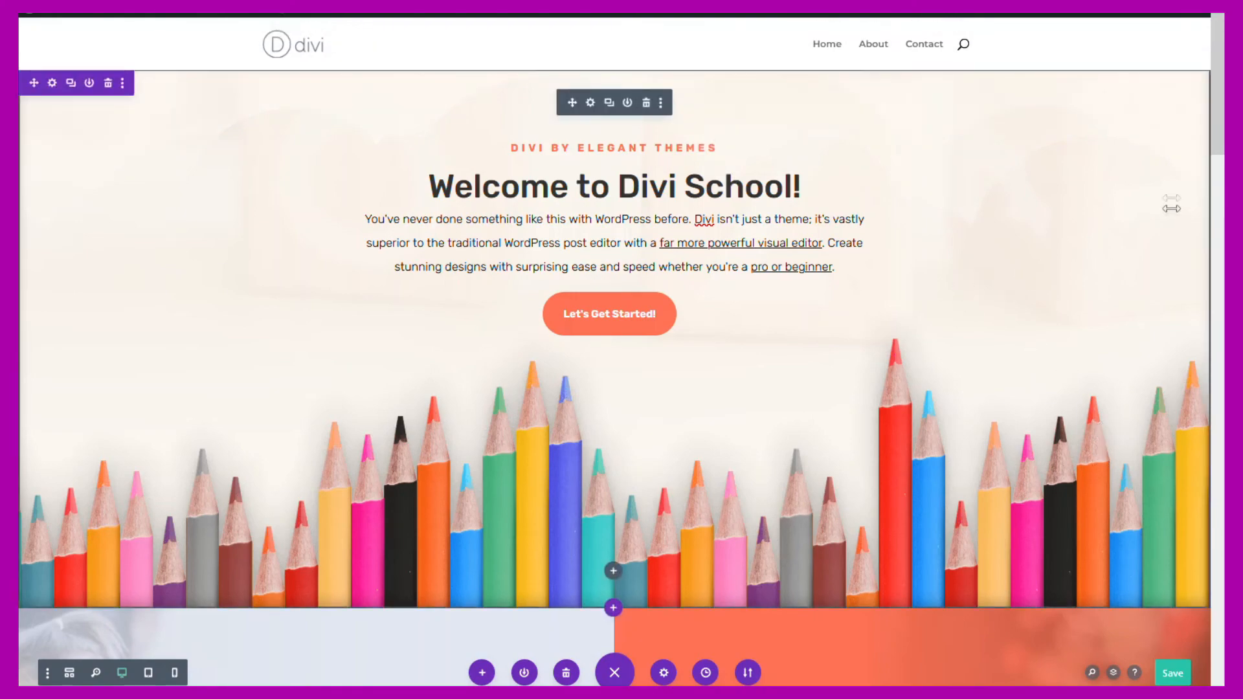
- Trash the Non-Discrimination Policy row below the Facilities and Organizations toggles
{"action": "scroll", "coordinate": [1189, 493], "scroll_direction": "down", "scroll_amount": 20}
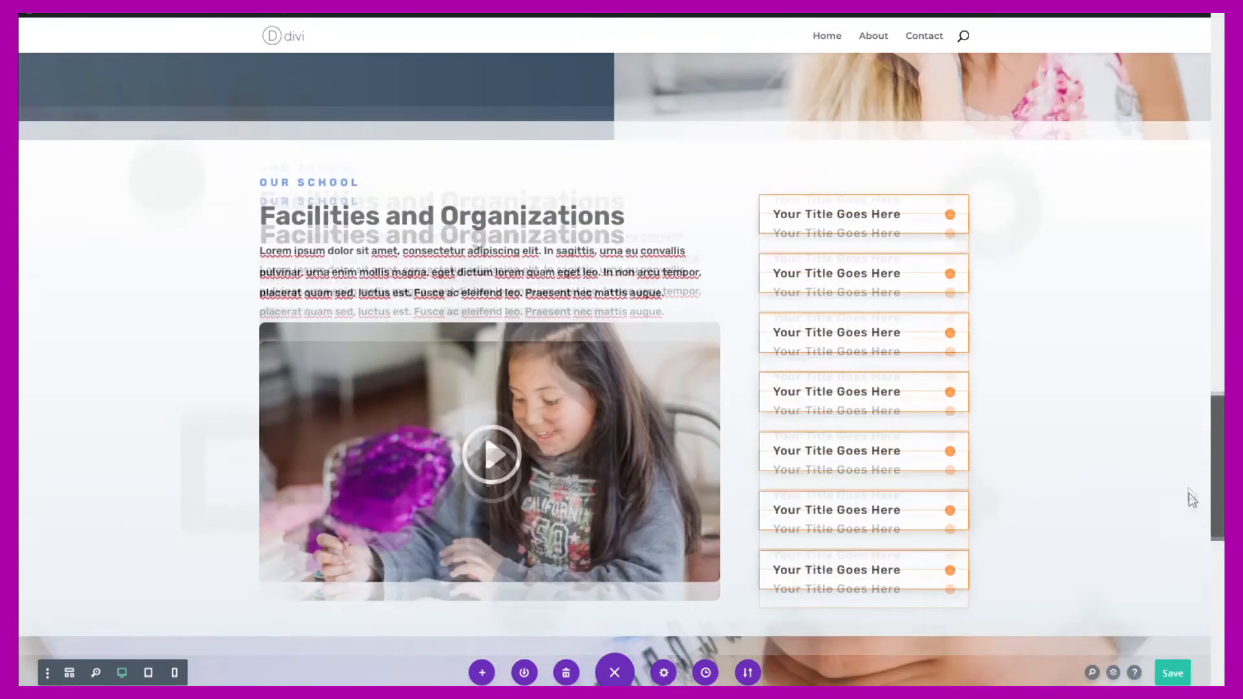
{"action": "scroll", "coordinate": [1188, 610], "scroll_direction": "down", "scroll_amount": 3}
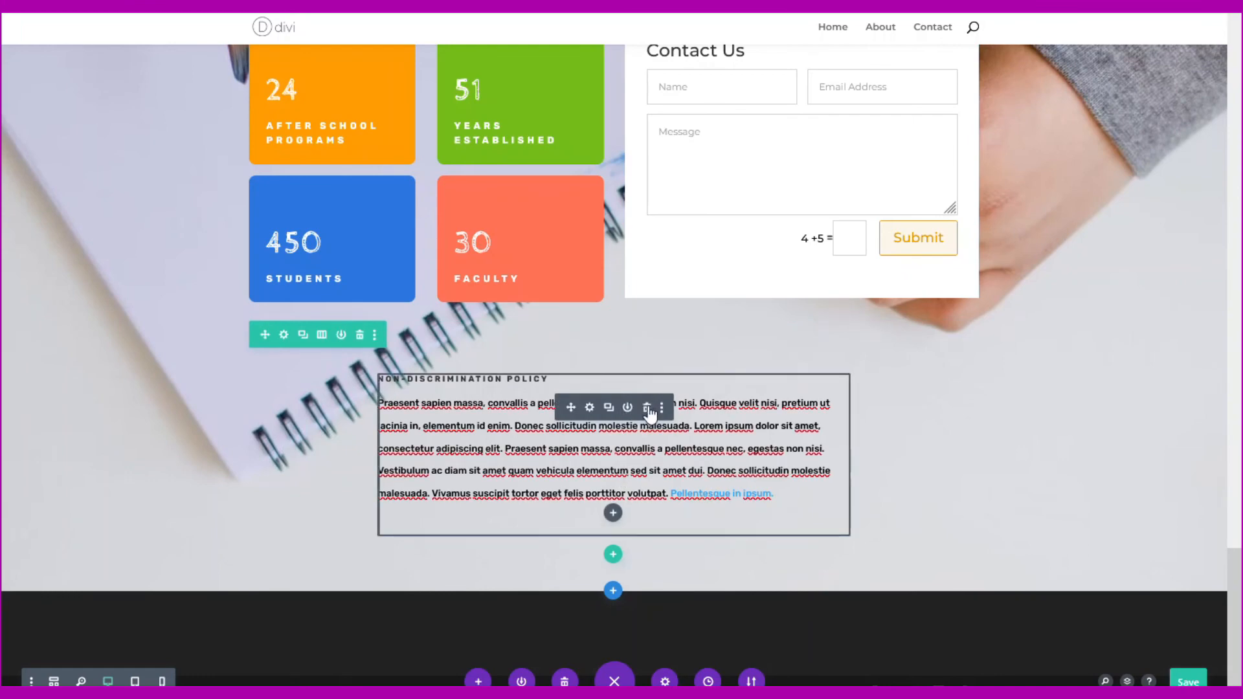
{"action": "left_click", "coordinate": [359, 335]}
{"action": "scroll", "coordinate": [1121, 307], "scroll_direction": "up", "scroll_amount": 5}
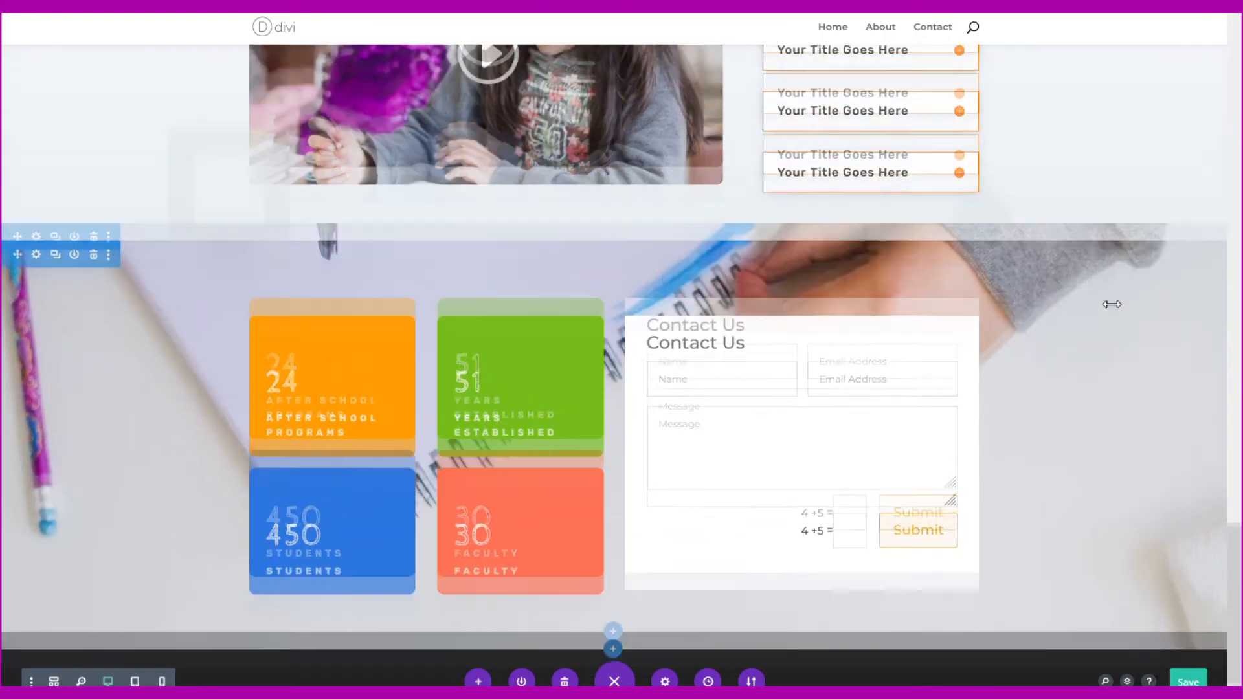
{"action": "scroll", "coordinate": [1013, 374], "scroll_direction": "up", "scroll_amount": 1}
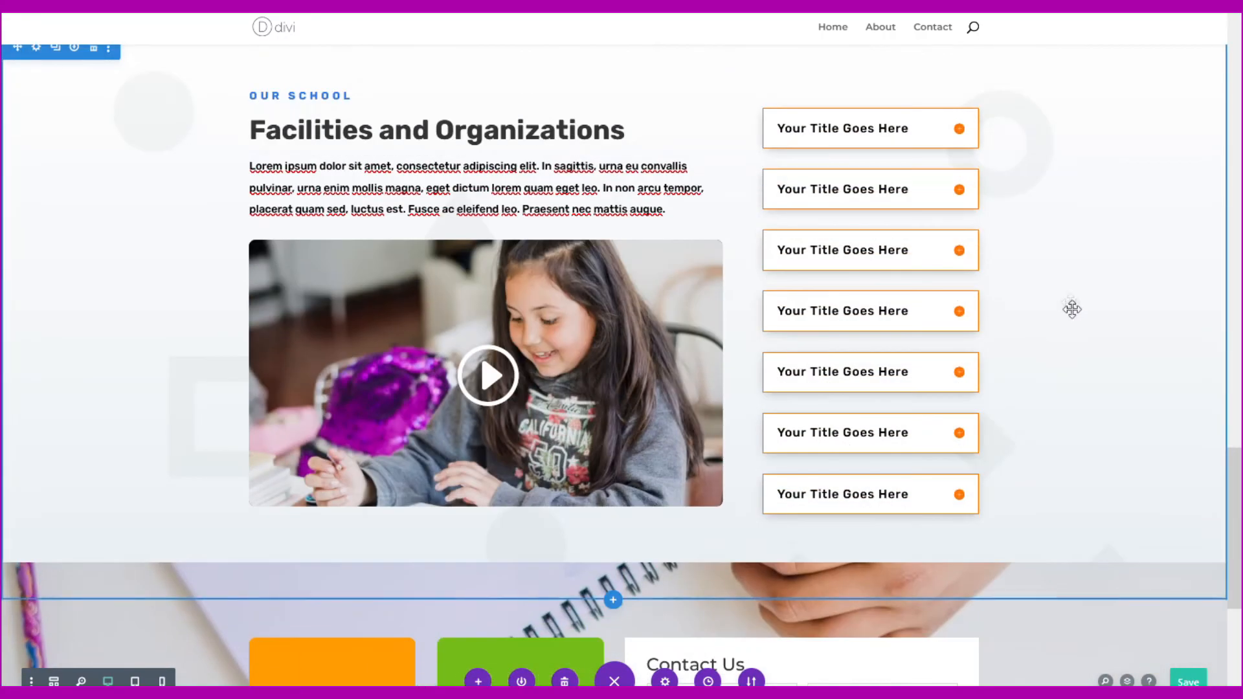
{"action": "mouse_move", "coordinate": [860, 120]}
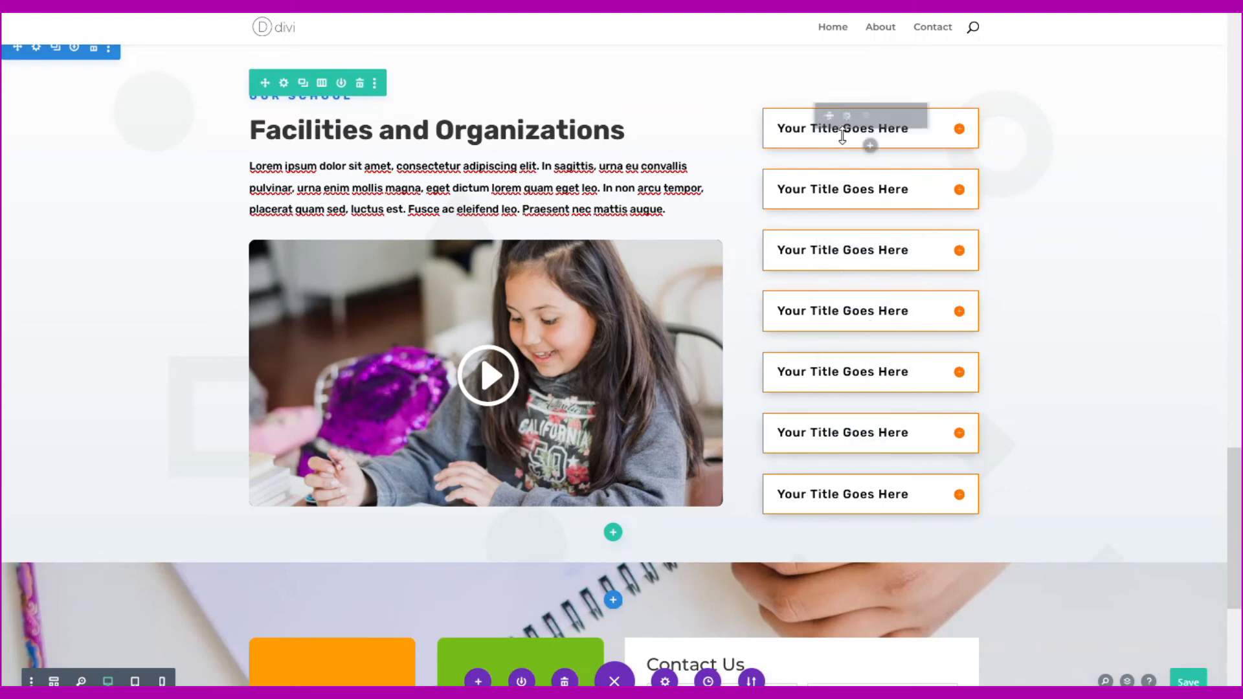
- Set the first toggle's Design > Spacing Margin Bottom to 4% and save it
{"action": "left_click", "coordinate": [846, 117]}
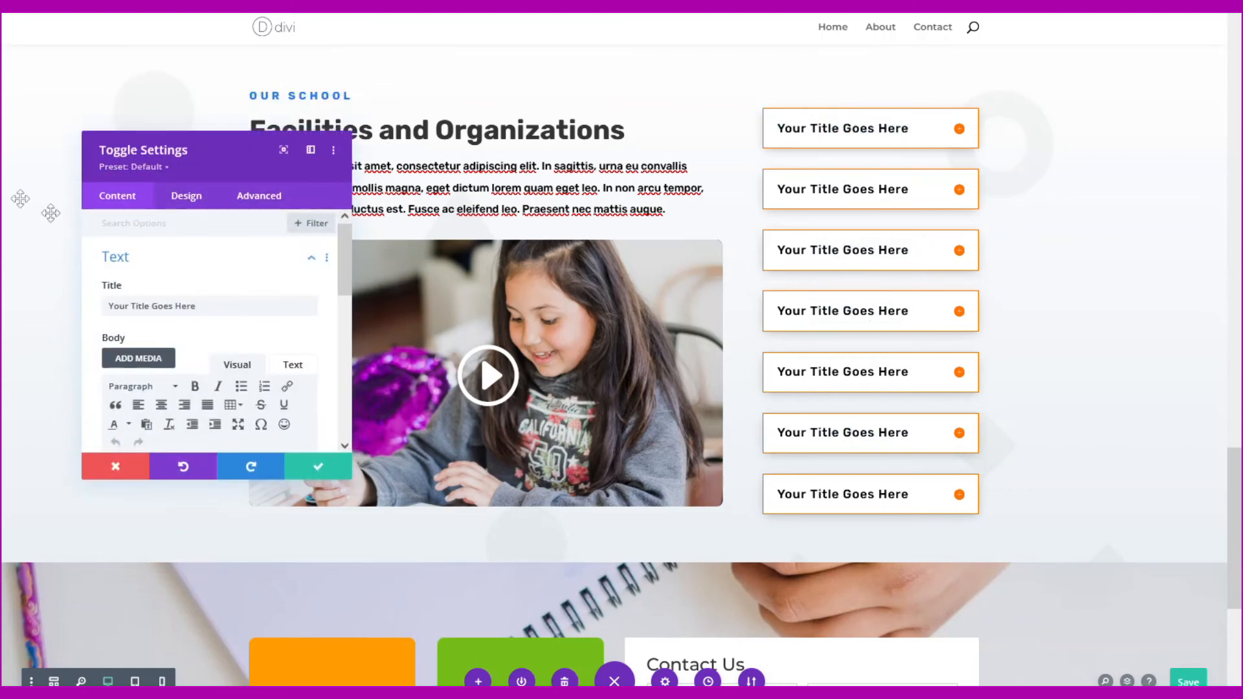
{"action": "left_click", "coordinate": [176, 197]}
{"action": "scroll", "coordinate": [118, 304], "scroll_direction": "down", "scroll_amount": 5}
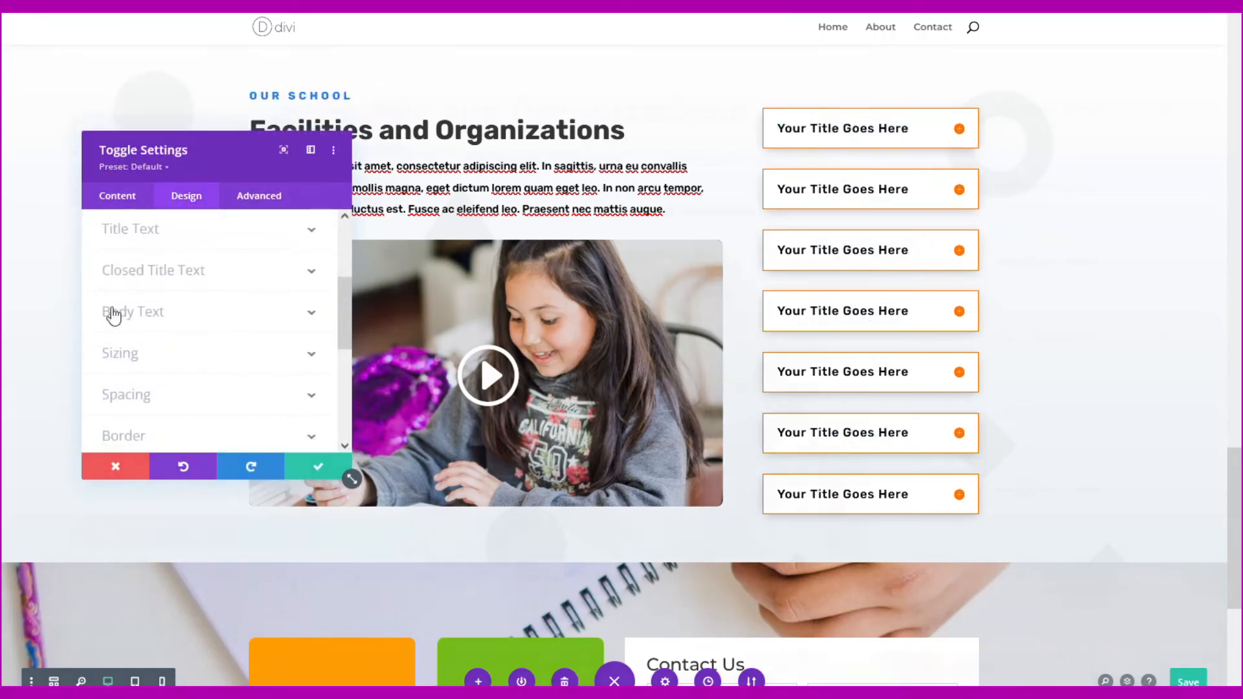
{"action": "left_click", "coordinate": [112, 319]}
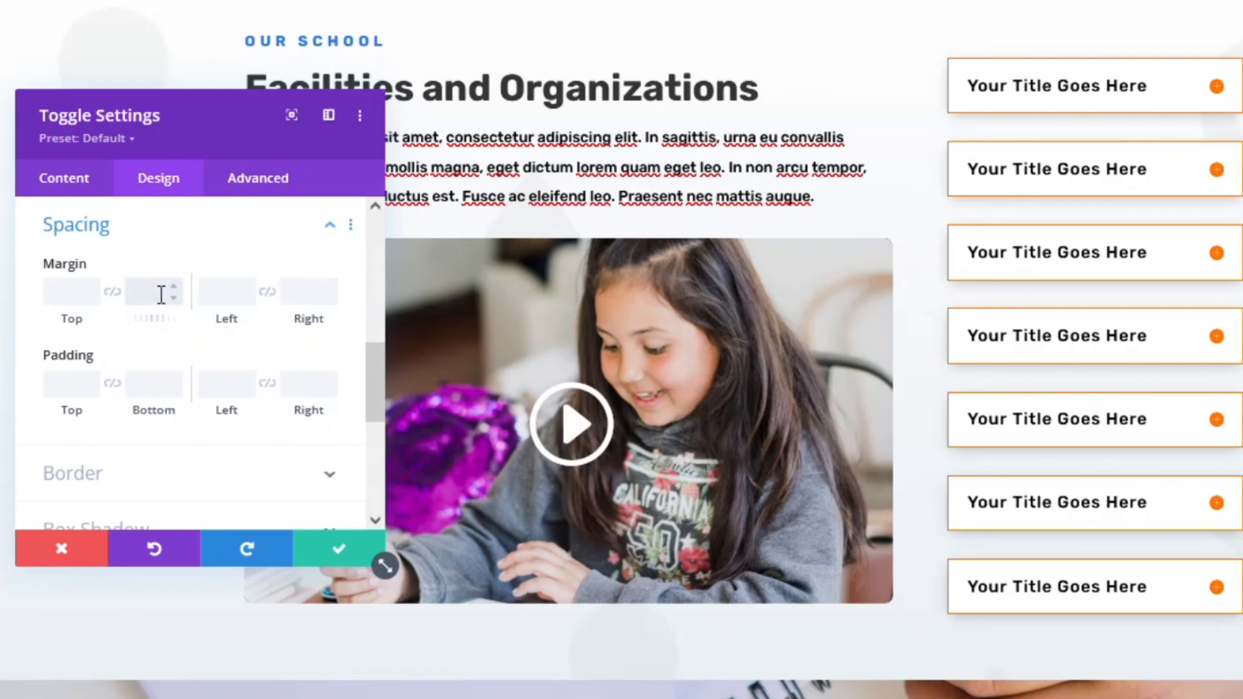
{"action": "type", "text": "px"}
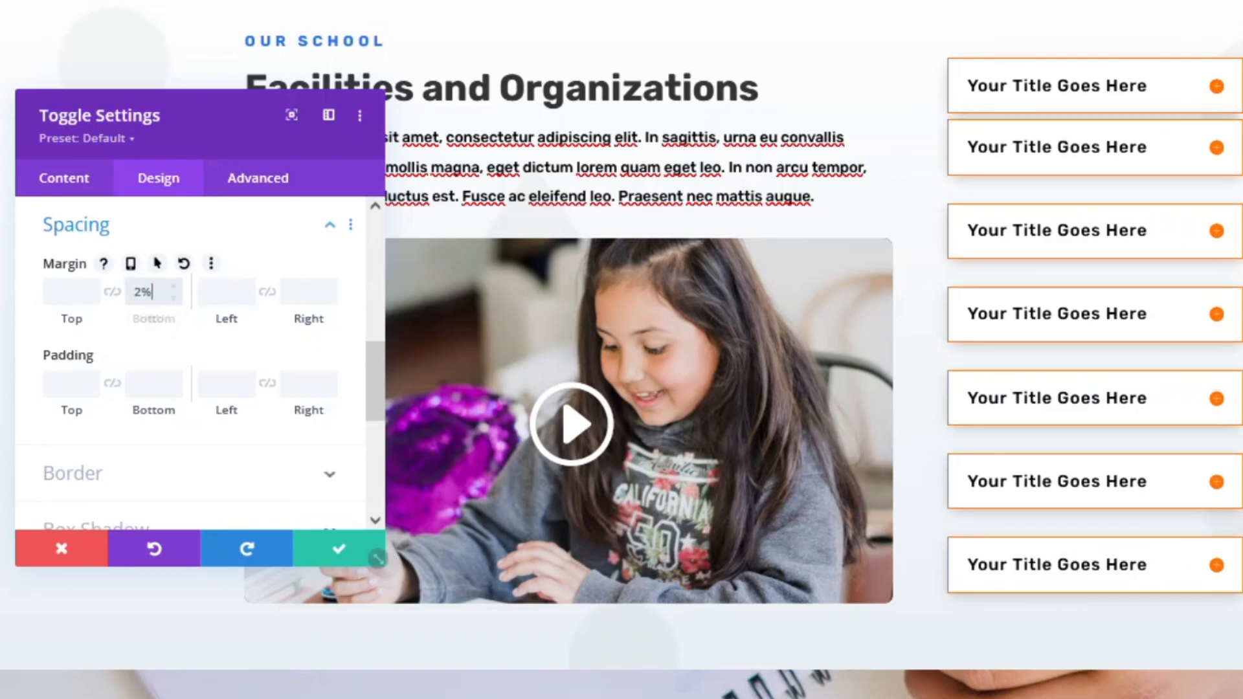
{"action": "left_click", "coordinate": [174, 288]}
{"action": "left_click", "coordinate": [174, 287]}
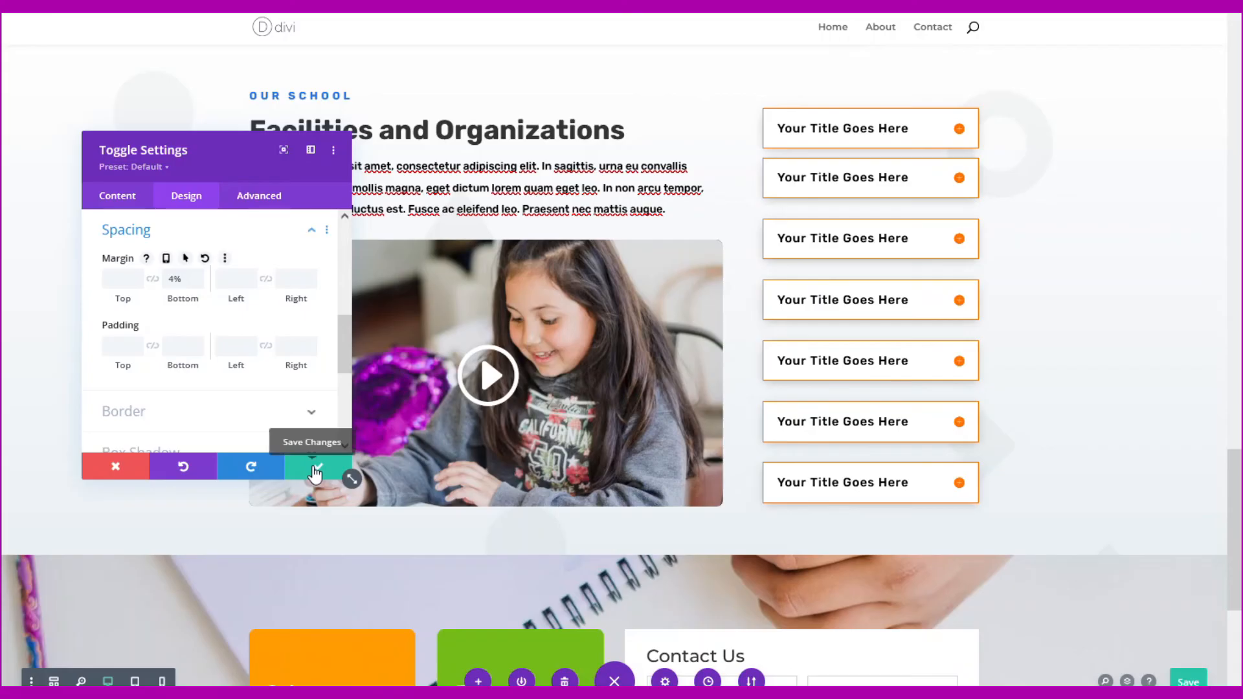
{"action": "left_click", "coordinate": [316, 472]}
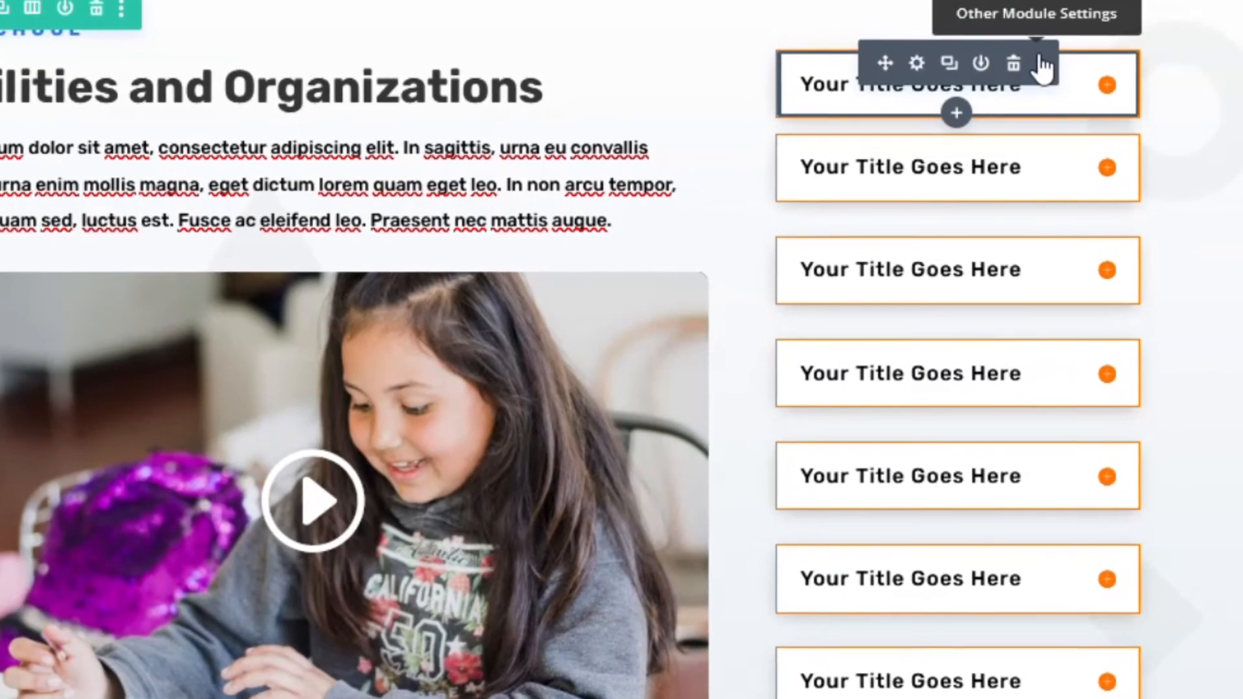
- Copy the first toggle's module styles and paste them onto the second, third and fourth toggles
{"action": "left_click", "coordinate": [1045, 55]}
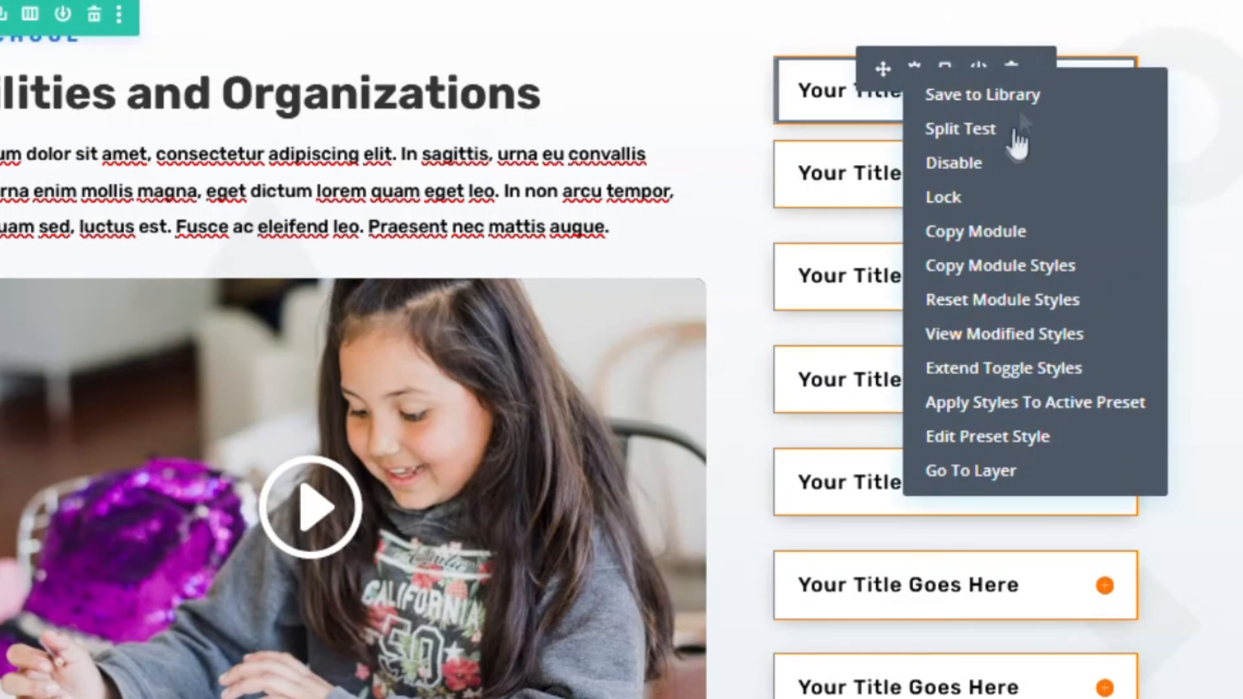
{"action": "left_click", "coordinate": [987, 277]}
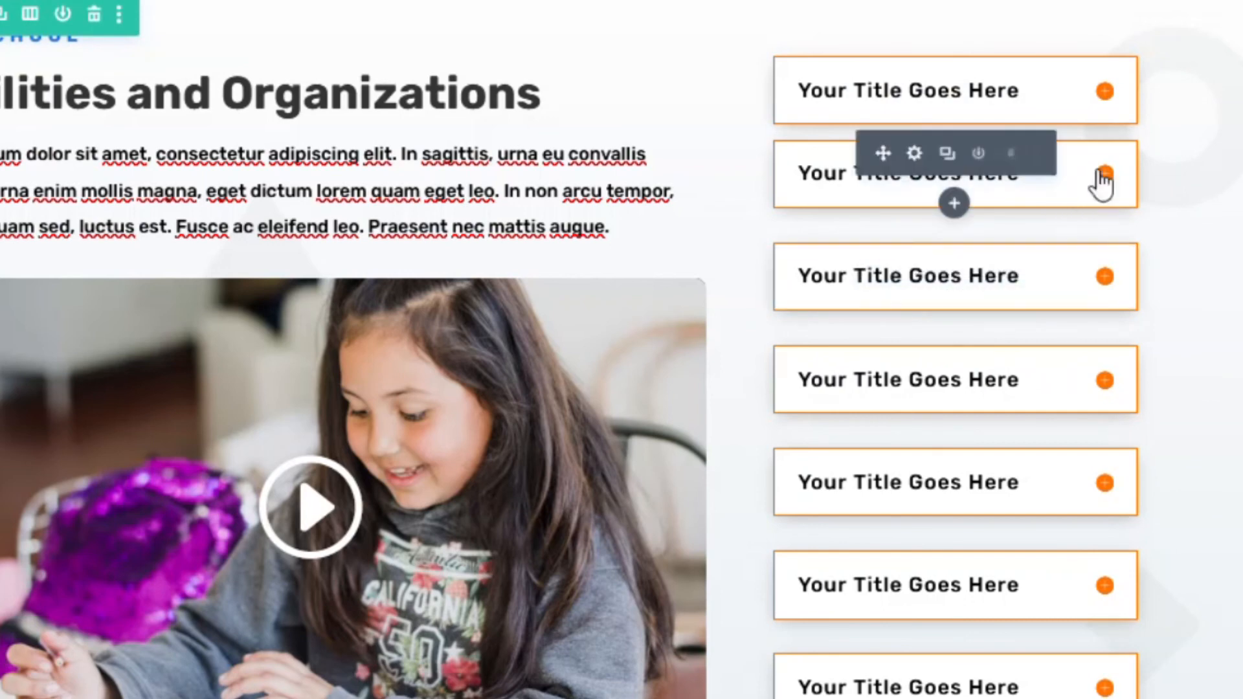
{"action": "left_click", "coordinate": [1038, 156]}
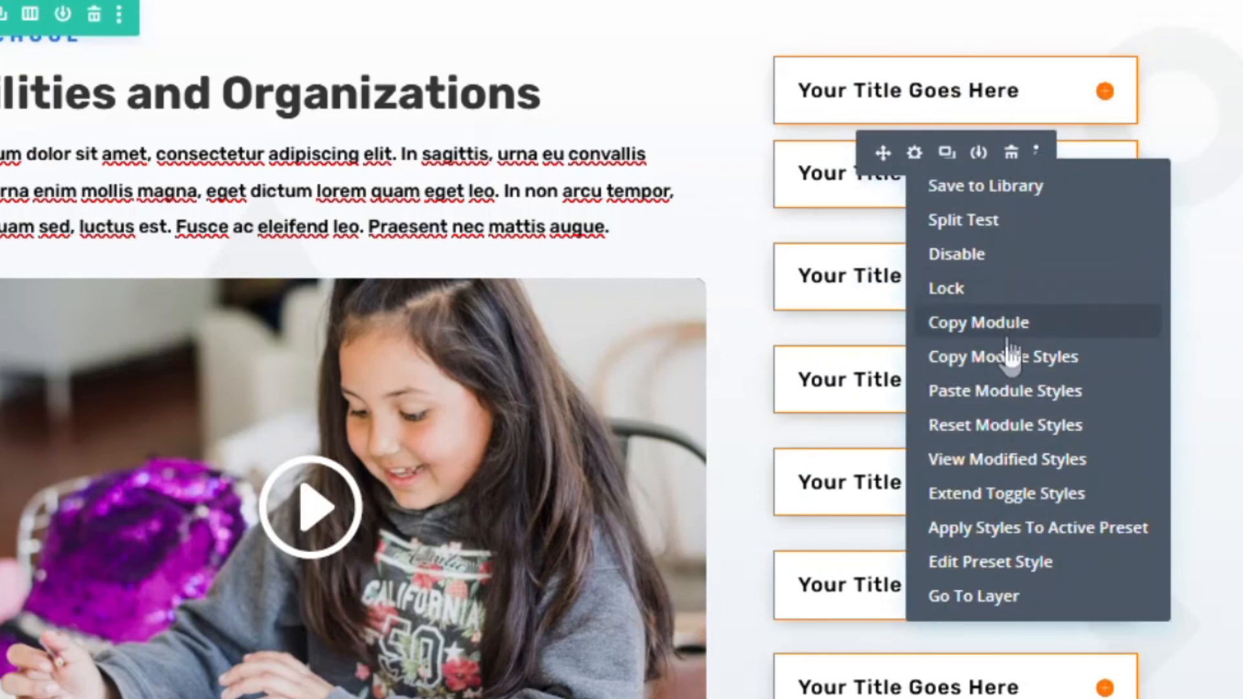
{"action": "left_click", "coordinate": [1005, 392]}
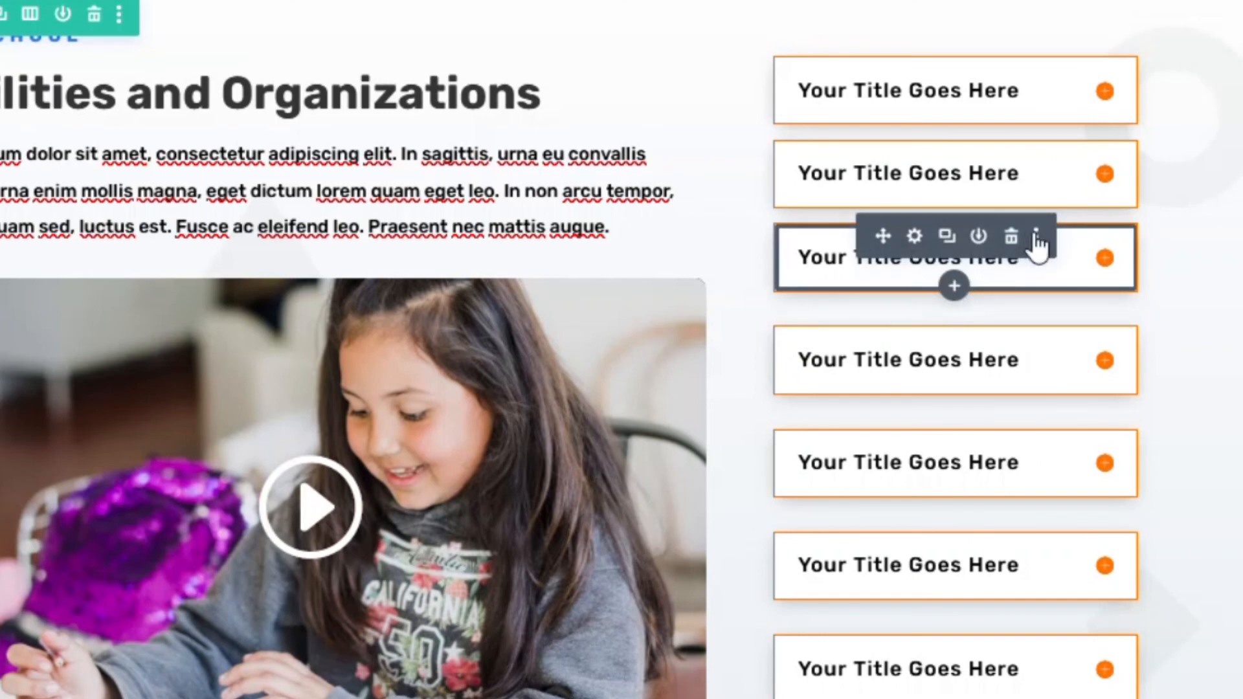
{"action": "left_click", "coordinate": [1035, 237]}
{"action": "left_click", "coordinate": [1000, 478]}
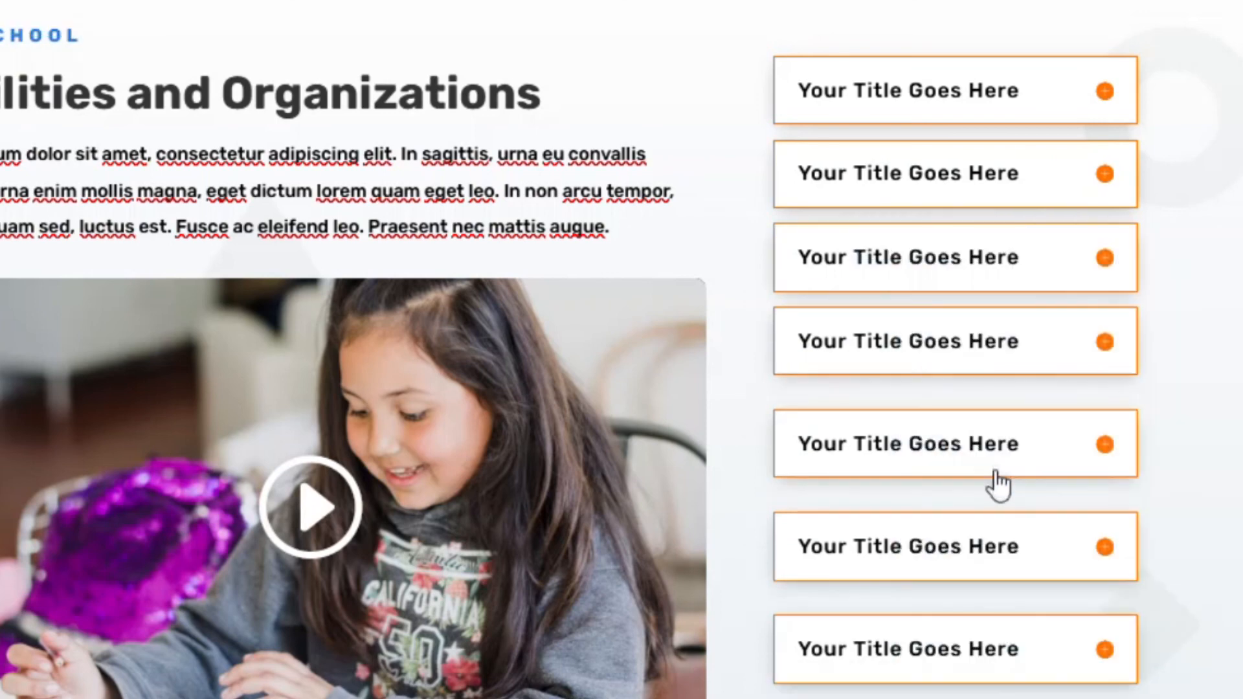
{"action": "left_click", "coordinate": [1041, 324]}
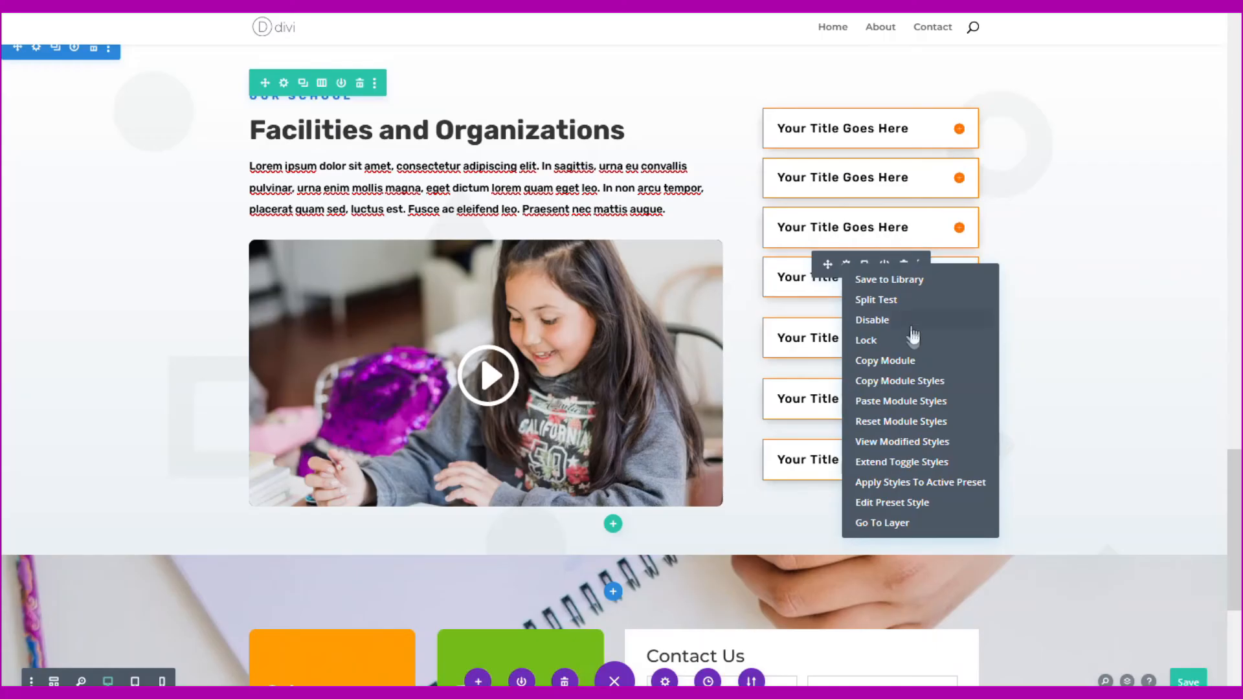
{"action": "left_click", "coordinate": [909, 402]}
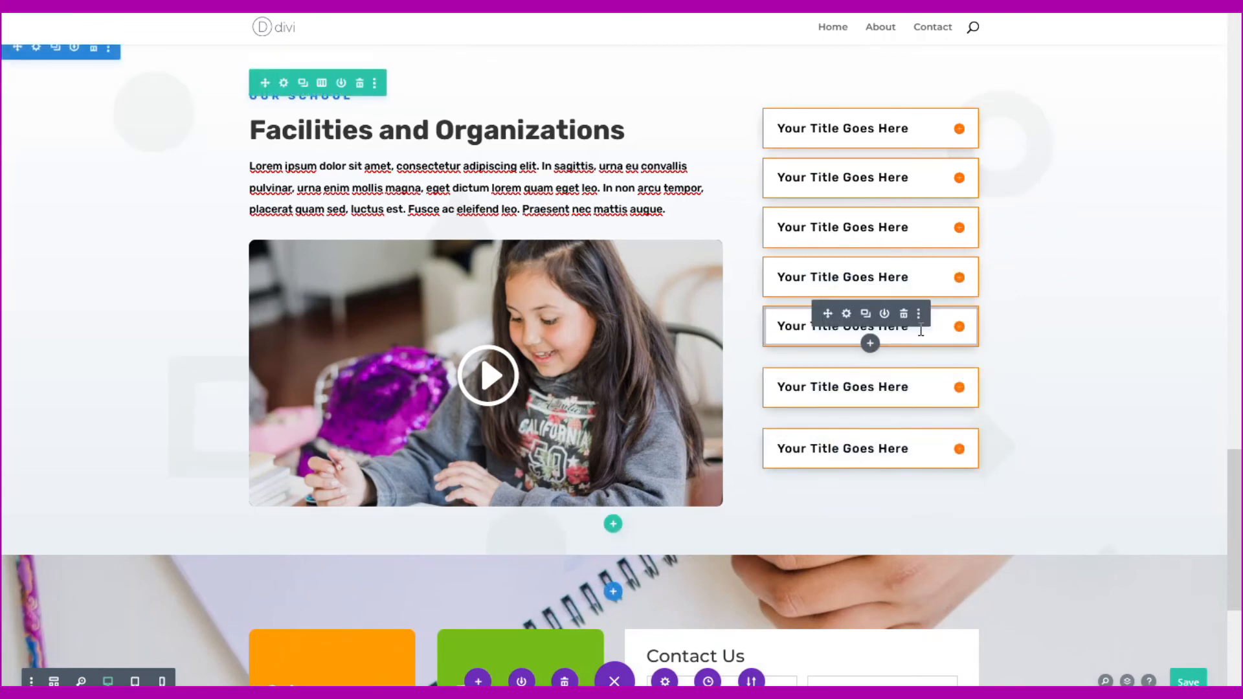
- Copy the toggle styles again and paste them onto the remaining lower toggles
{"action": "left_click", "coordinate": [920, 316]}
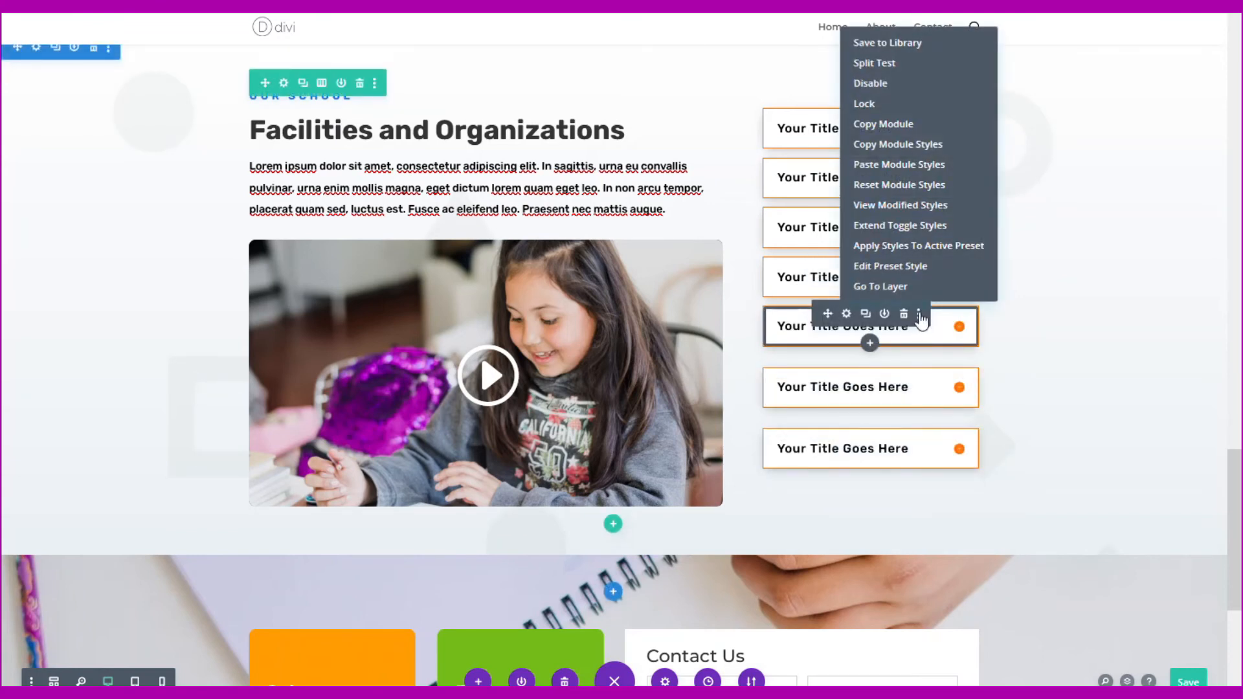
{"action": "left_click", "coordinate": [924, 145]}
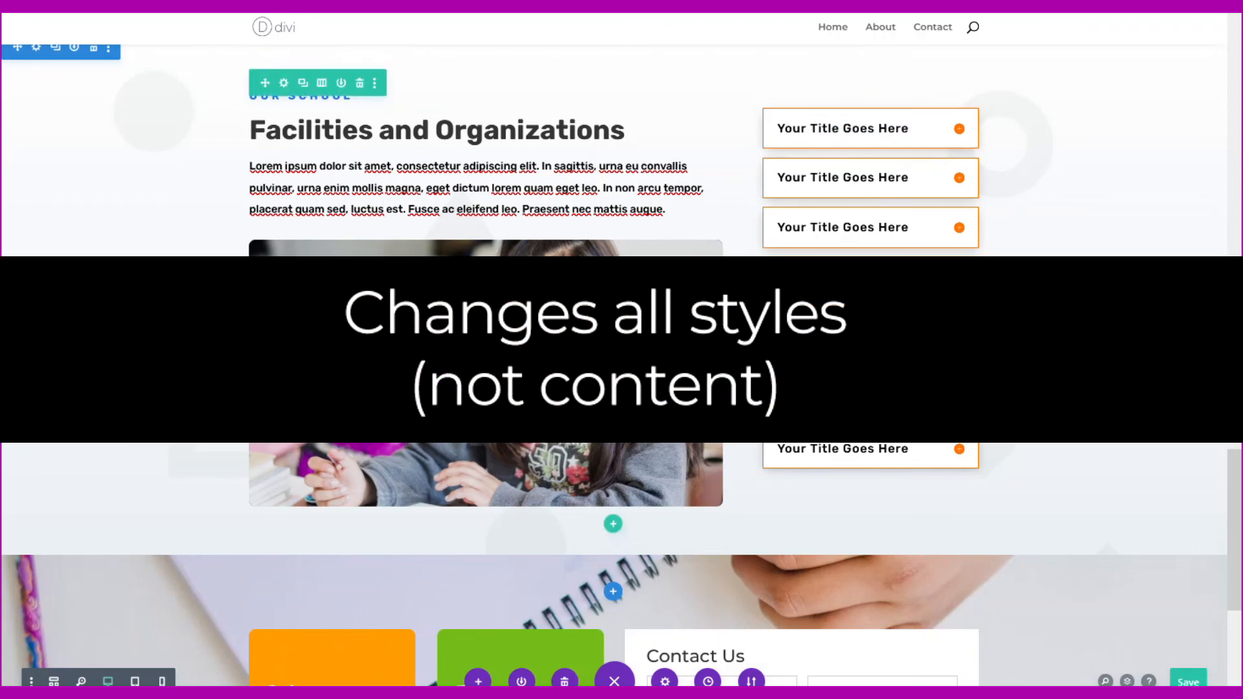
{"action": "left_click", "coordinate": [917, 377]}
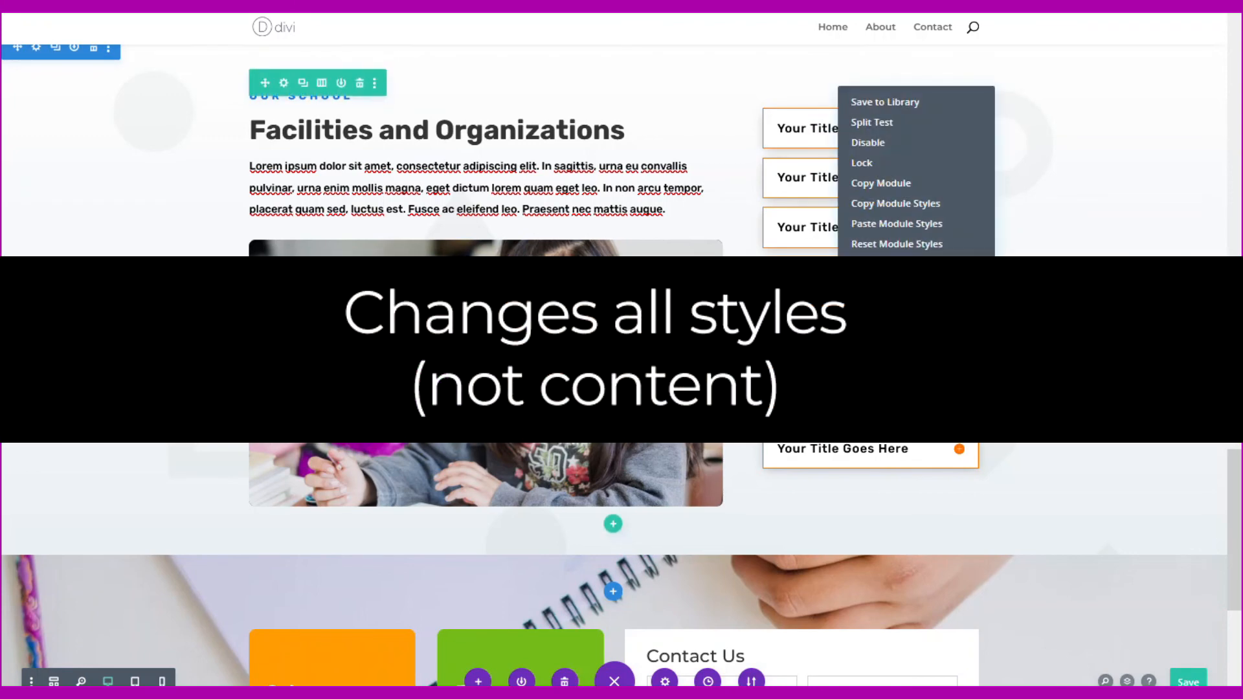
{"action": "left_click", "coordinate": [914, 224]}
{"action": "scroll", "coordinate": [932, 194], "scroll_direction": "down", "scroll_amount": 3}
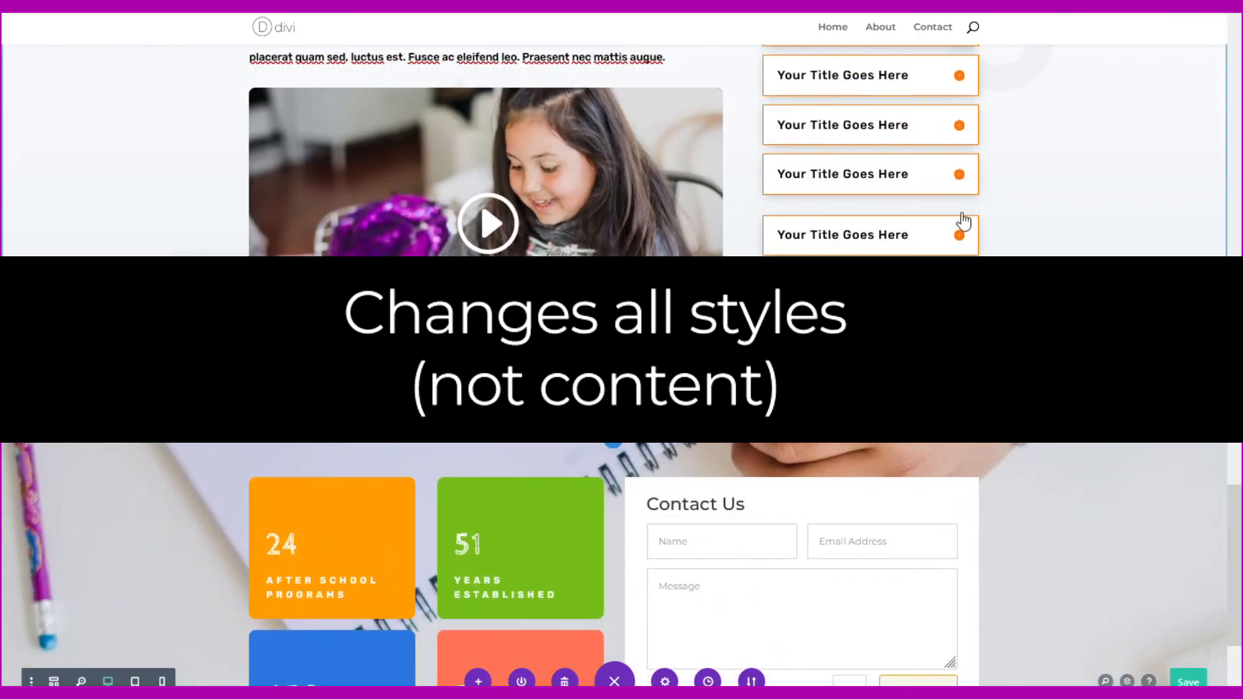
{"action": "left_click", "coordinate": [917, 161]}
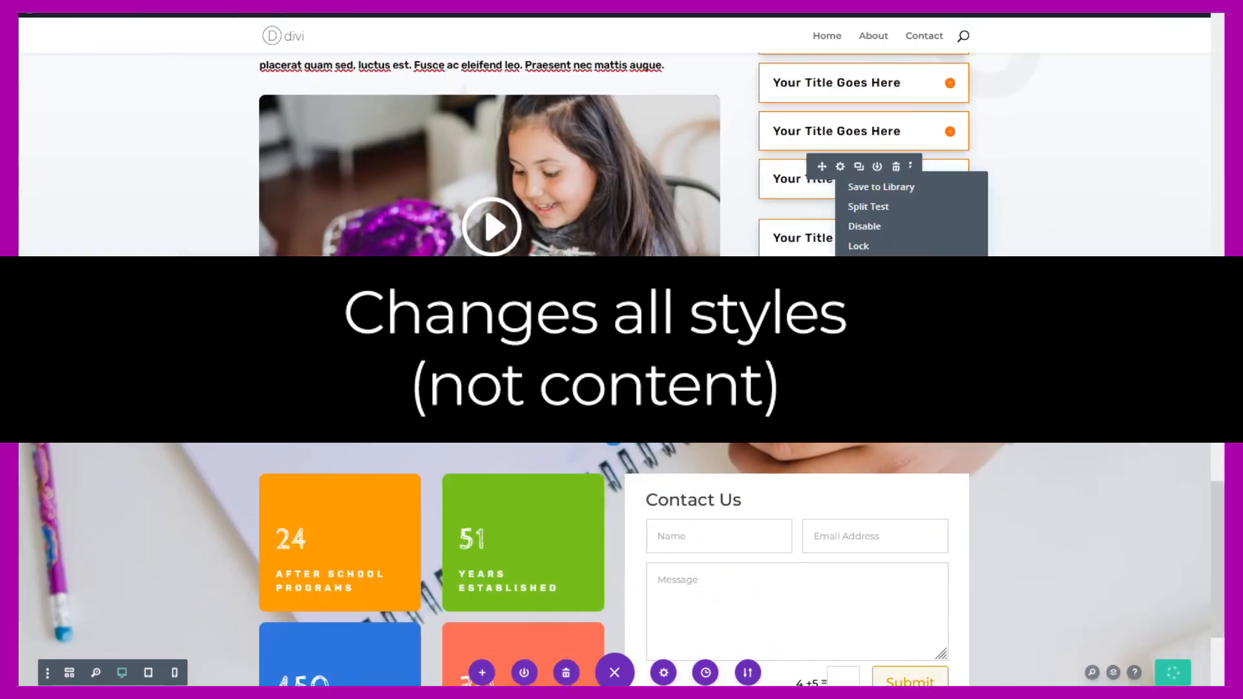
{"action": "left_click", "coordinate": [911, 214]}
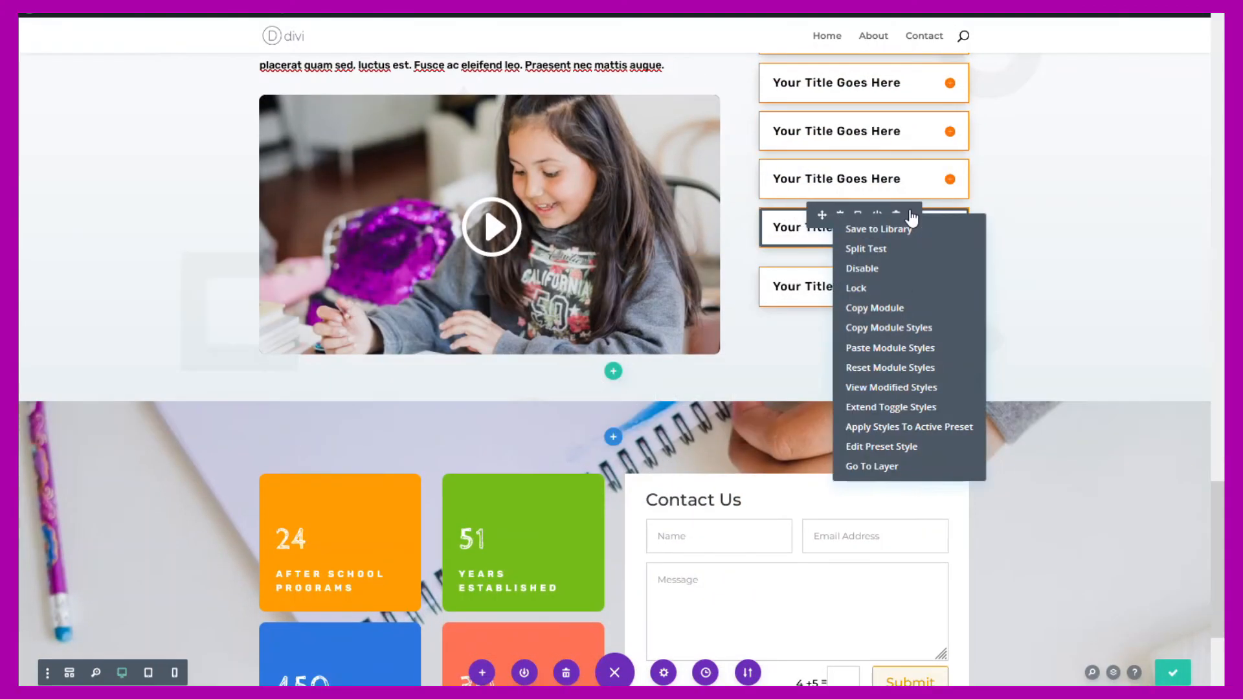
{"action": "left_click", "coordinate": [916, 347]}
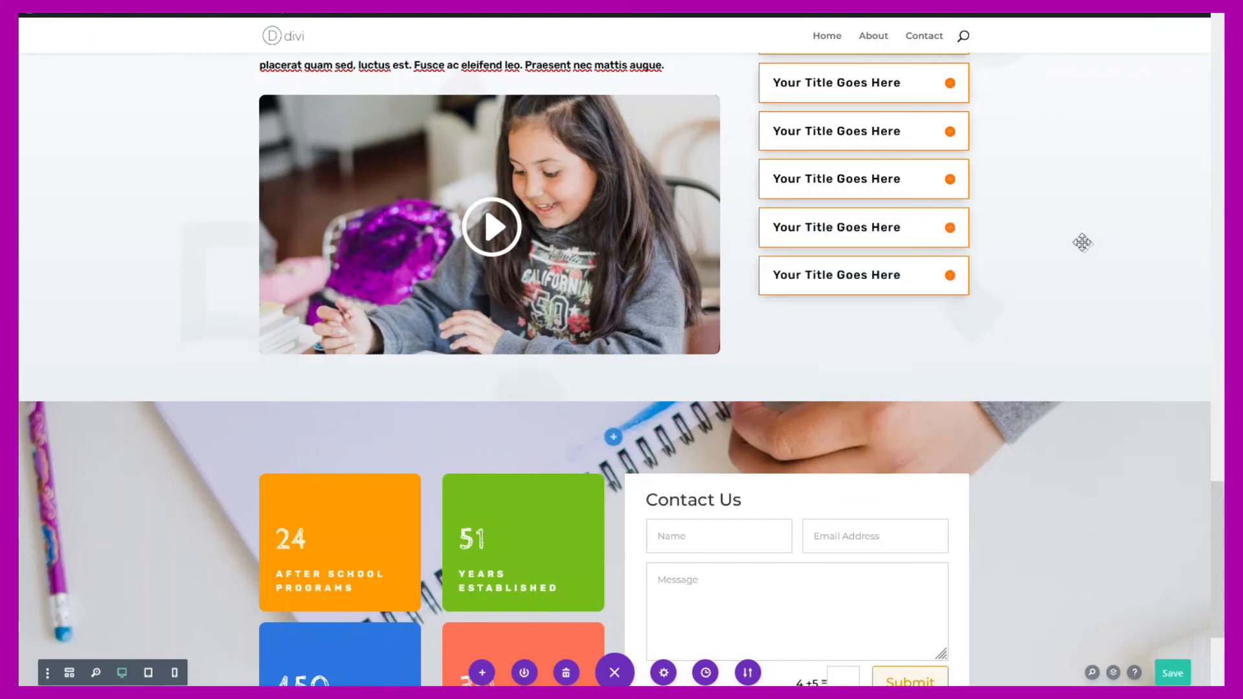
- Save the Divi School page with Ctrl+S
{"action": "scroll", "coordinate": [1084, 244], "scroll_direction": "up", "scroll_amount": 5}
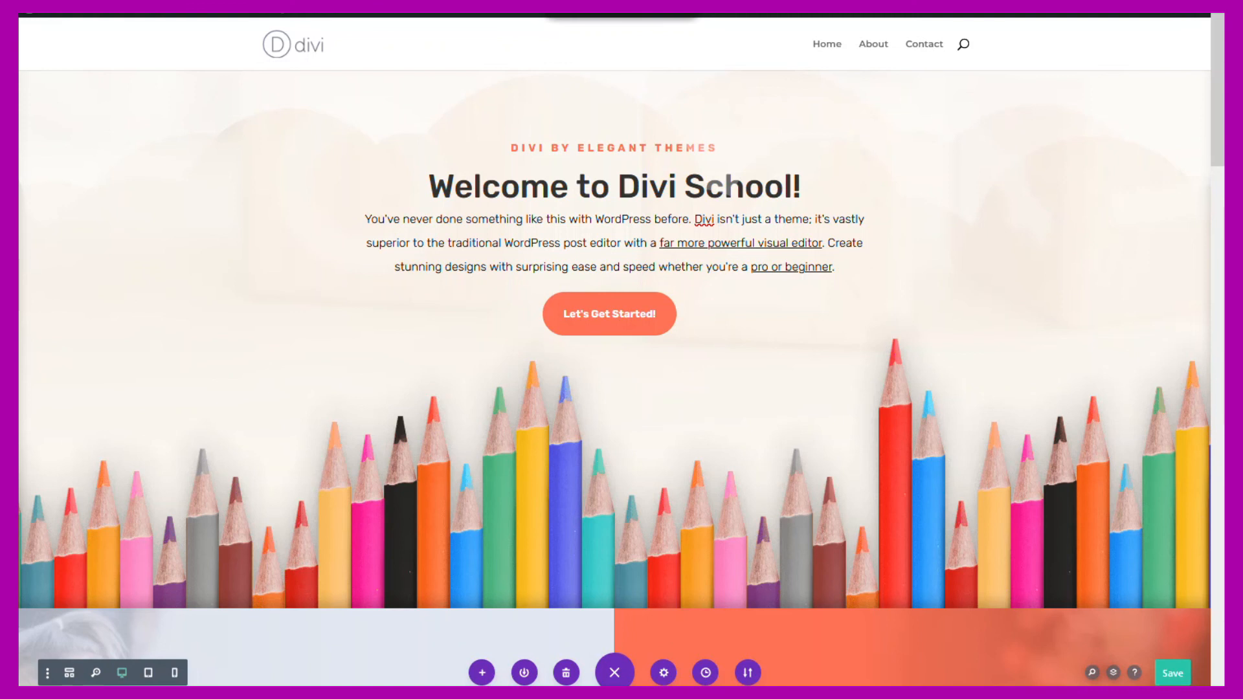
{"action": "key", "text": "ctrl+s"}
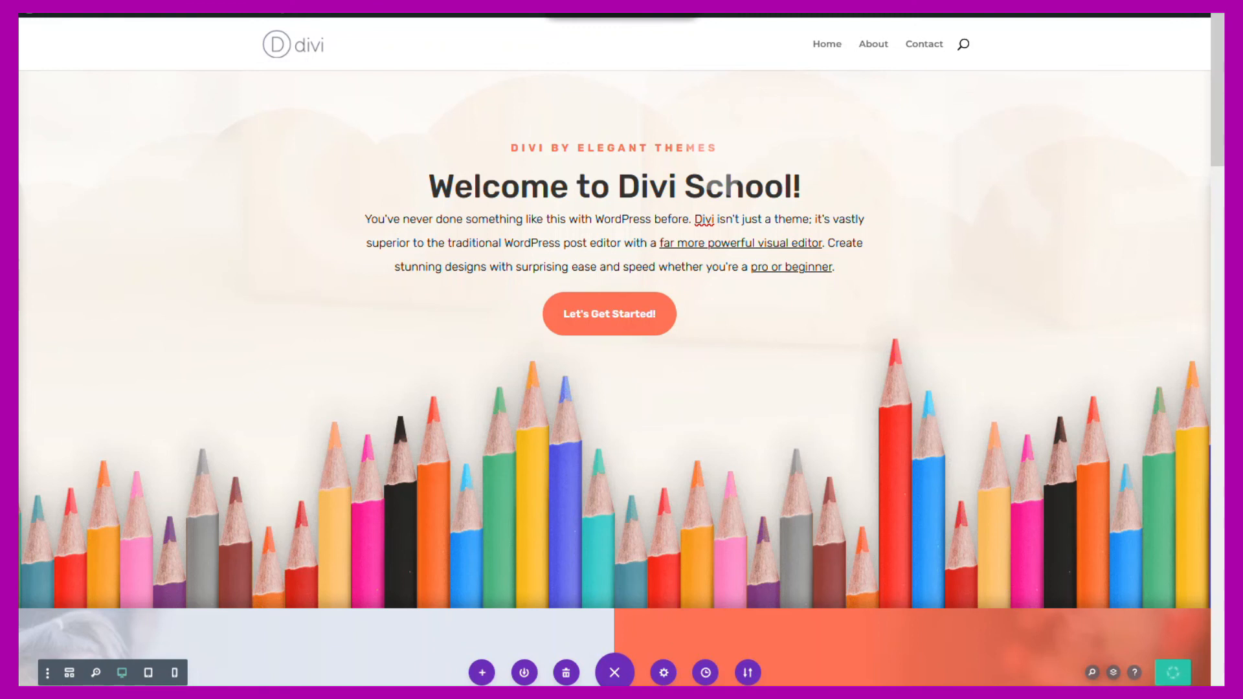